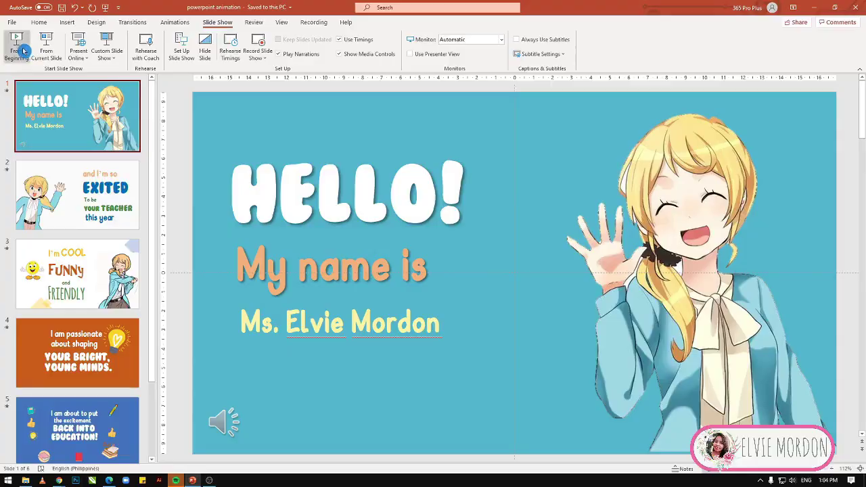
Play the finished teacher-intro deck as a slide show from the first slide and advance through it.
click(23, 51)
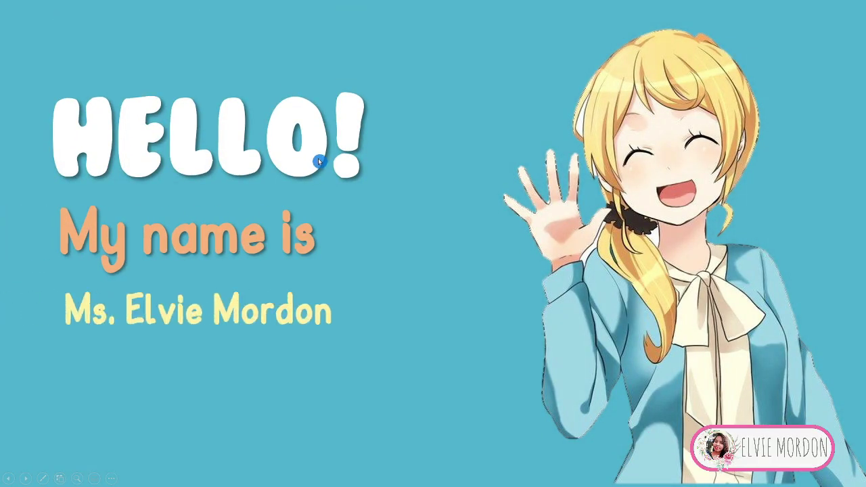
click(420, 192)
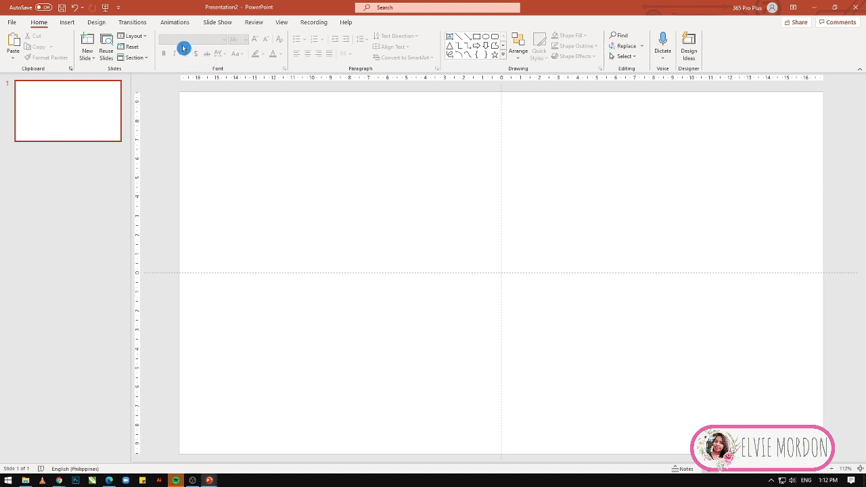
Fill the slide background with solid cyan #0CBBE4, then bring the 'powerpoint animation' folder forward.
click(96, 22)
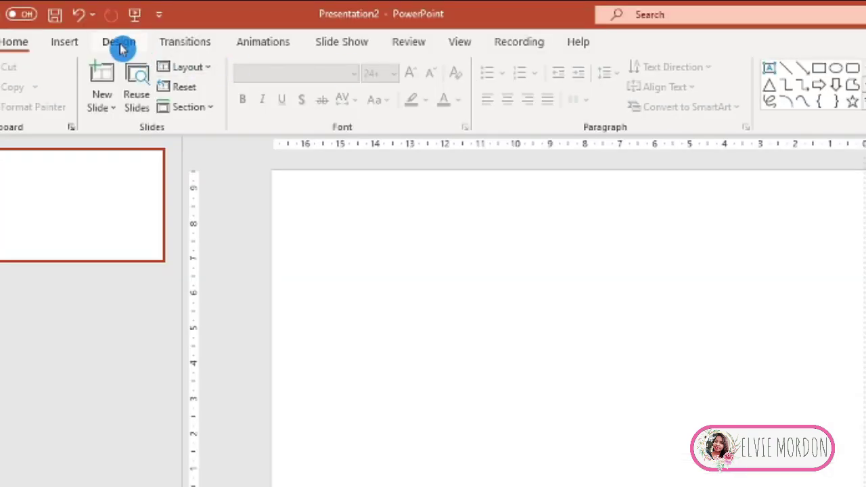
click(120, 46)
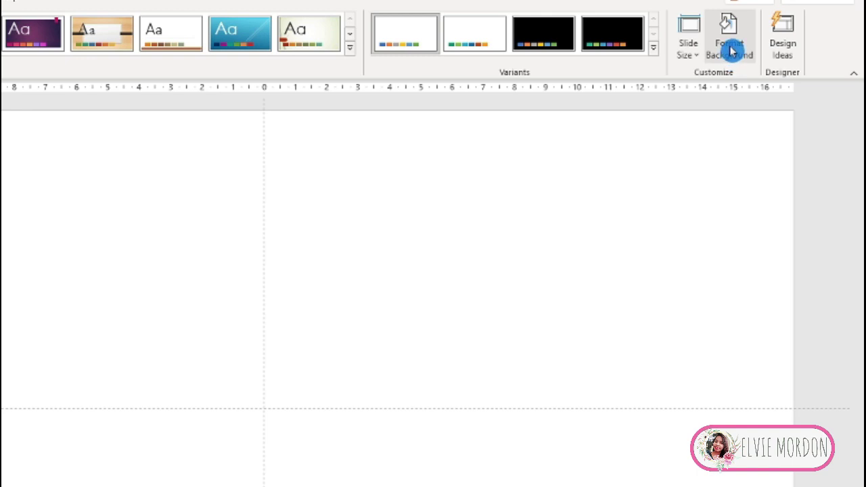
click(731, 51)
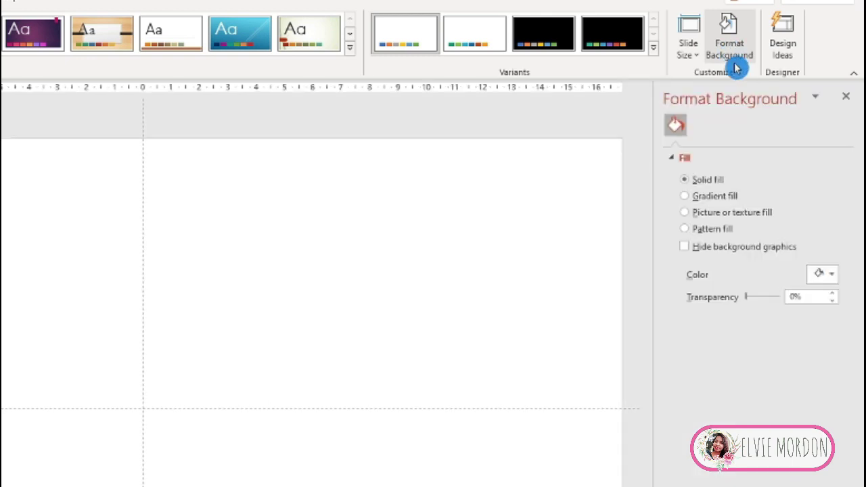
click(835, 276)
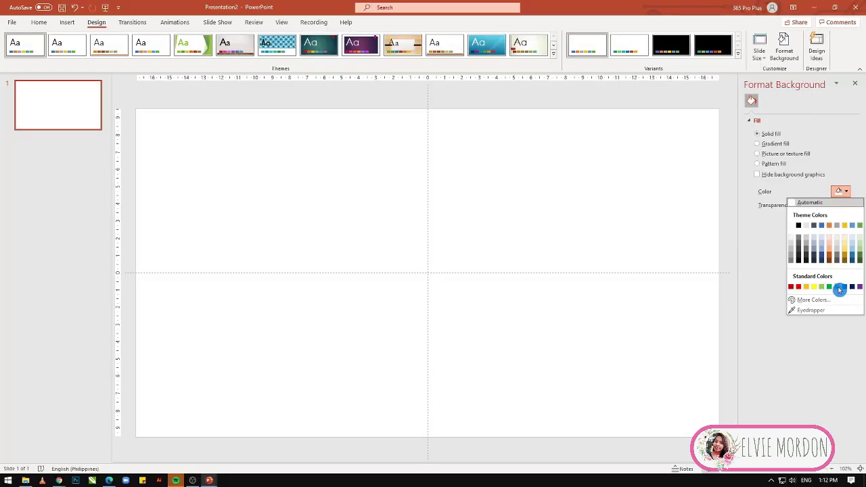
click(840, 289)
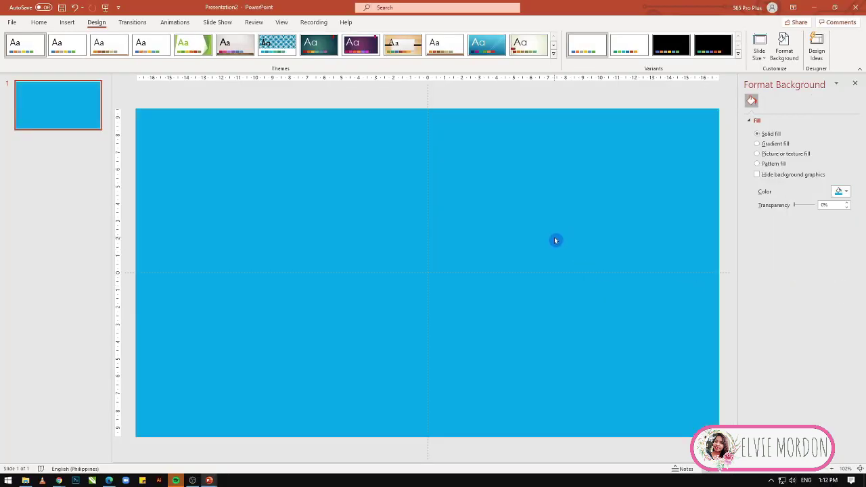
click(846, 192)
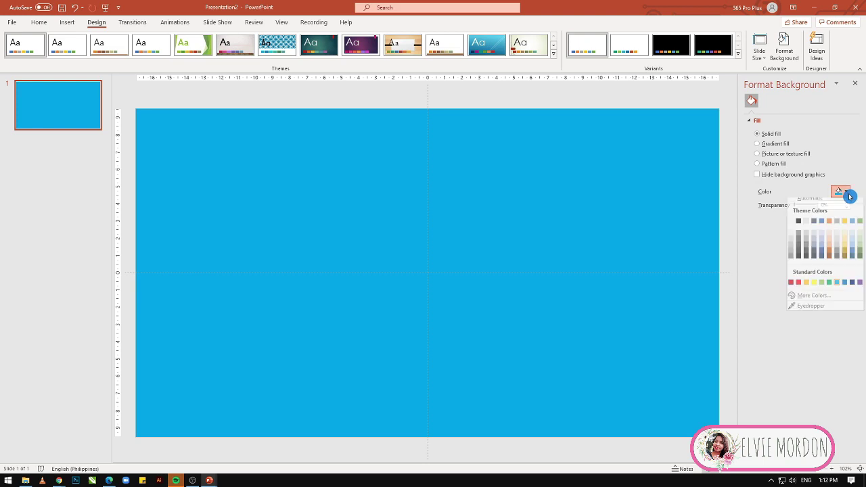
click(827, 294)
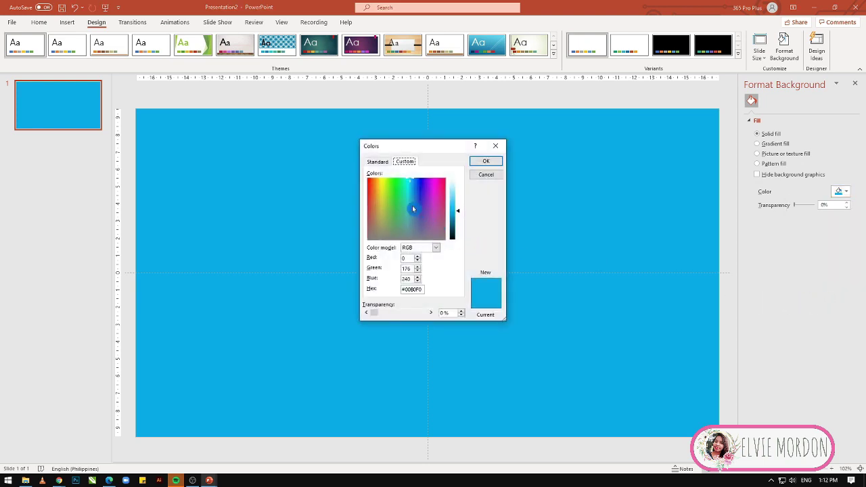
click(409, 186)
click(485, 162)
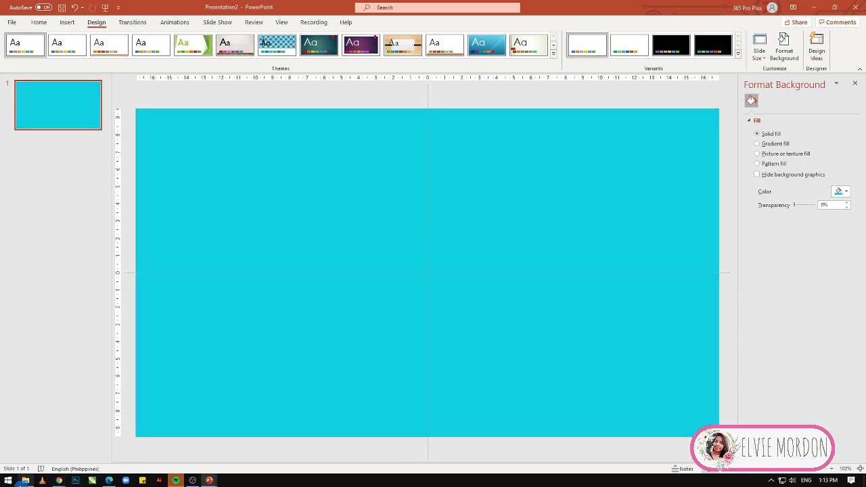
click(31, 440)
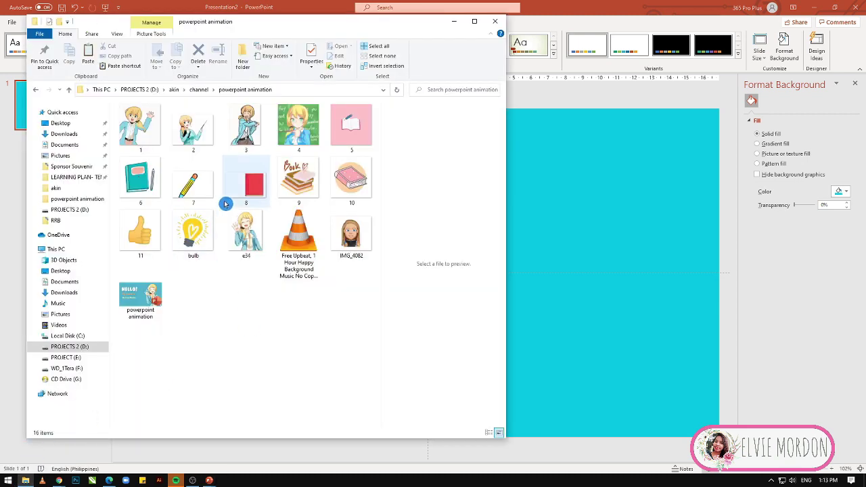
mouse_move(246, 126)
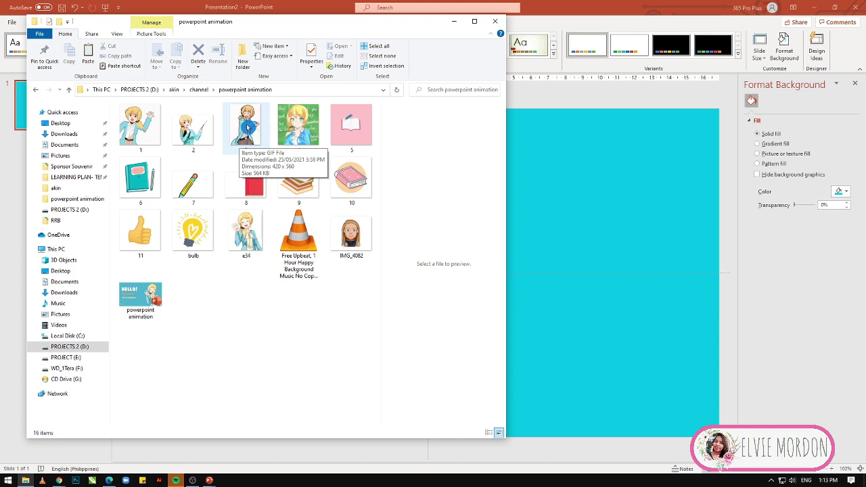
Switch to Chrome showing the Google homepage.
click(497, 25)
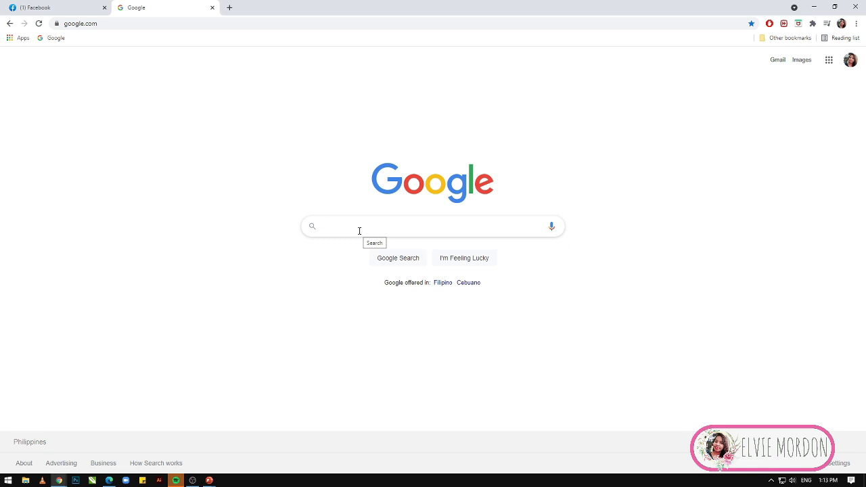
Search Google Images for 'teacher gif animation' and preview the anime teacher holding a pointer stick.
text(teacher)
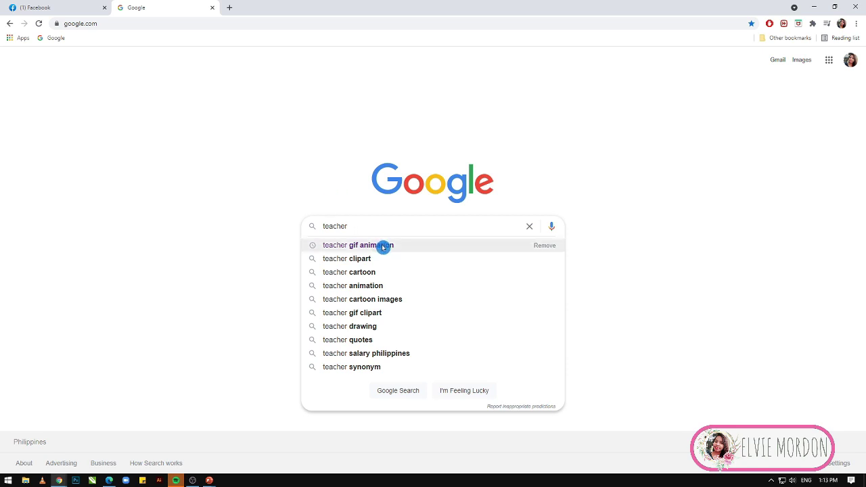
click(381, 245)
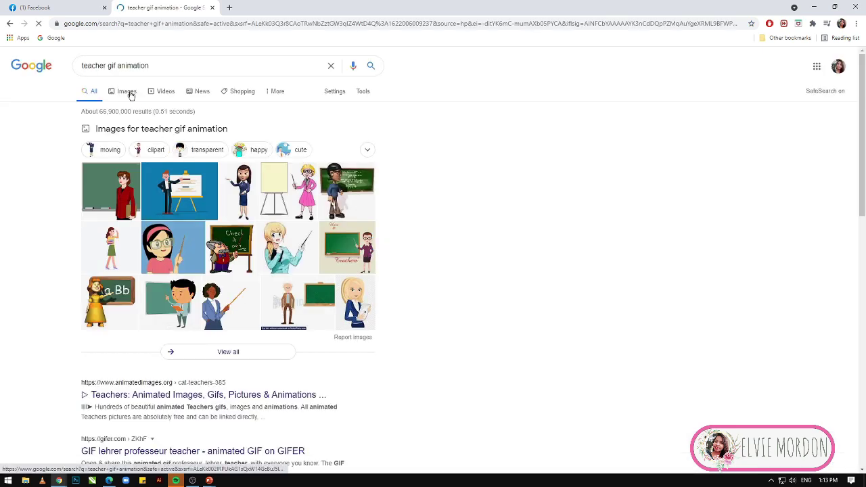
click(128, 91)
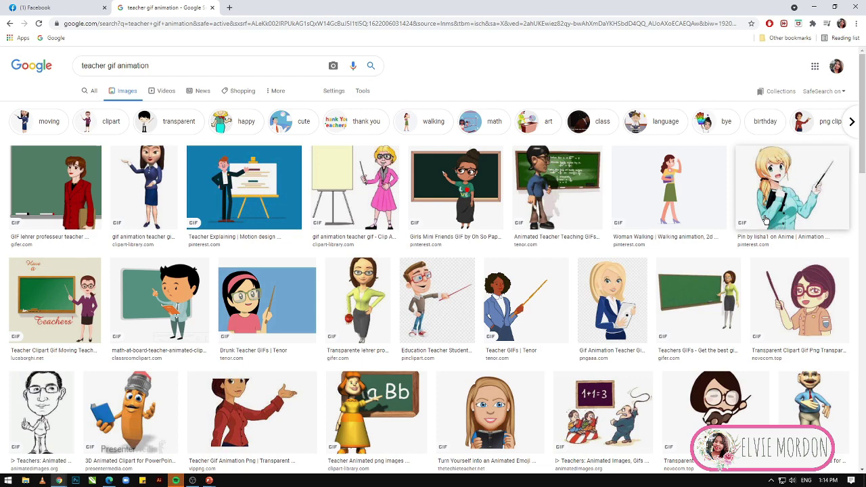
click(784, 196)
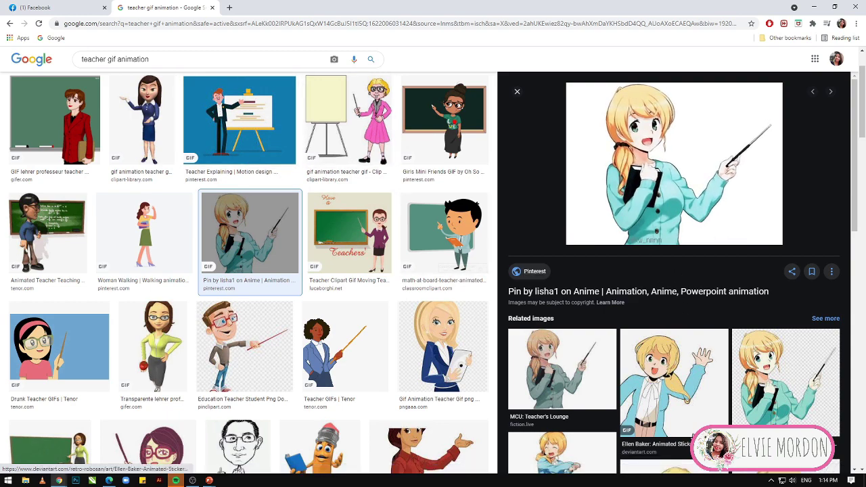
Preview related teacher images: the sticker, the waving version, the blue-coat teacher and the pointer GIF.
click(674, 379)
scroll(664, 273, down, 2)
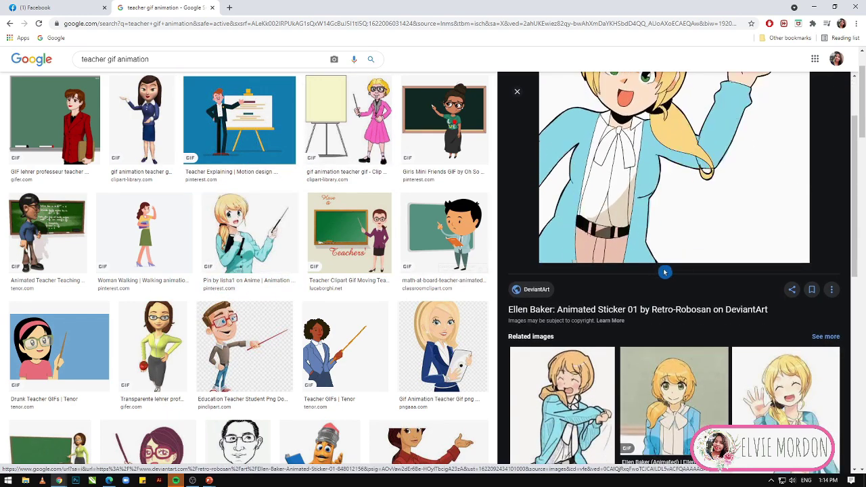
scroll(665, 272, down, 1)
click(684, 275)
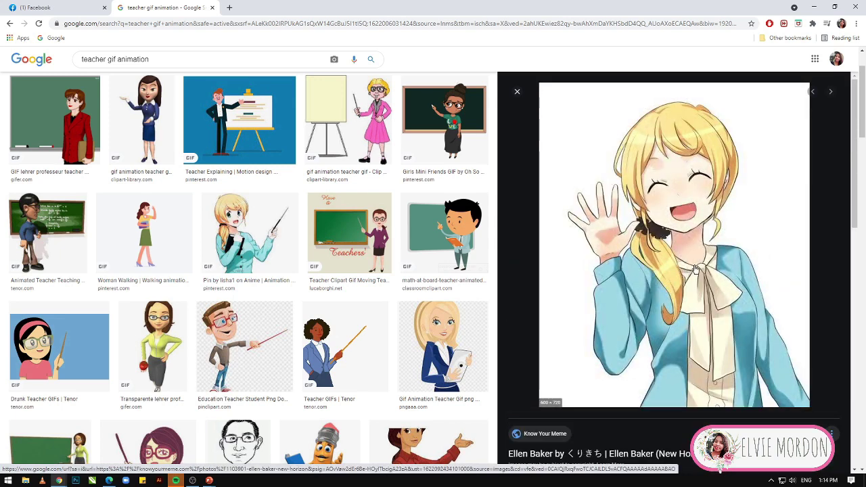
scroll(696, 269, down, 3)
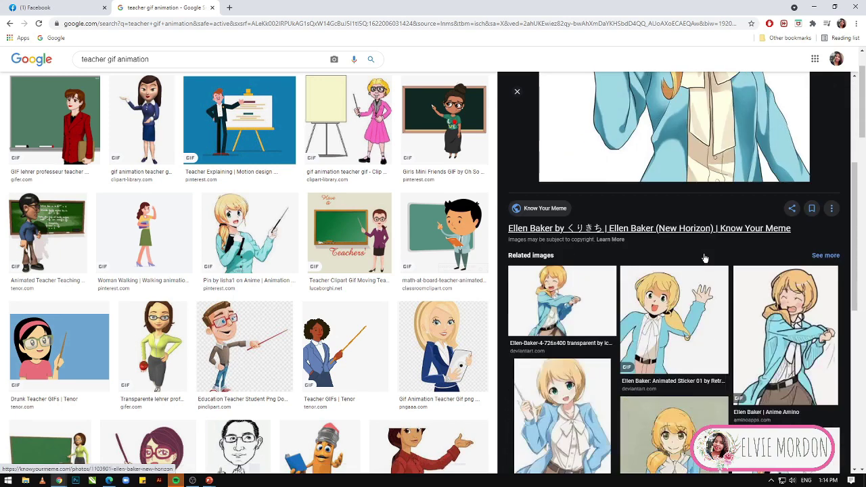
click(551, 432)
scroll(567, 403, down, 1)
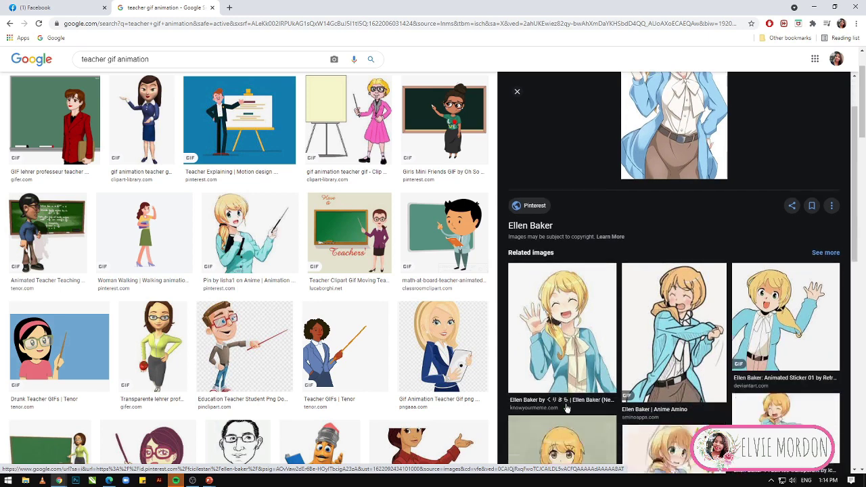
click(647, 327)
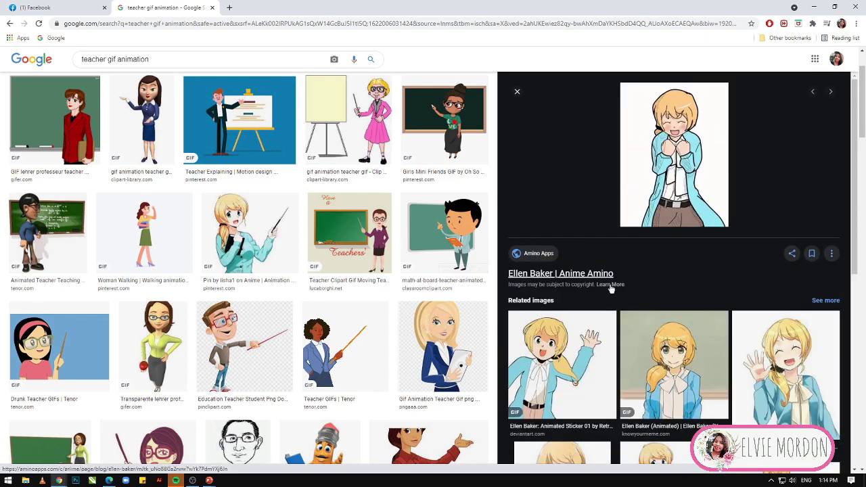
scroll(722, 149, down, 2)
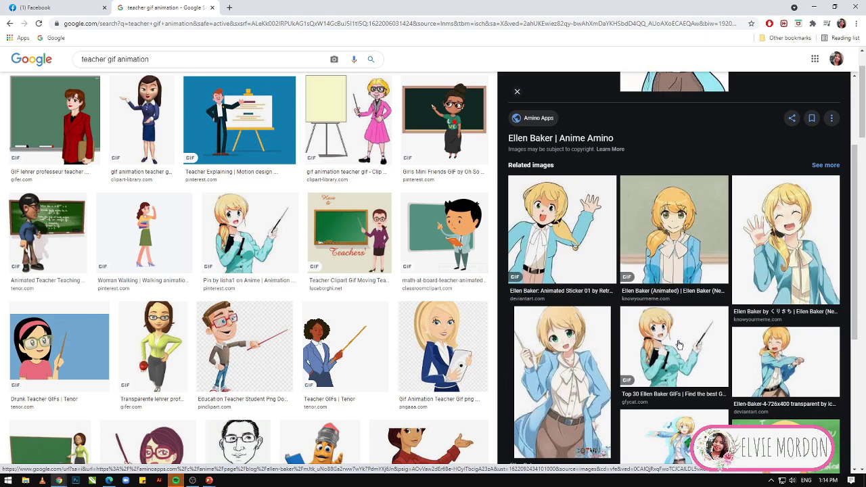
scroll(680, 346, down, 2)
click(680, 244)
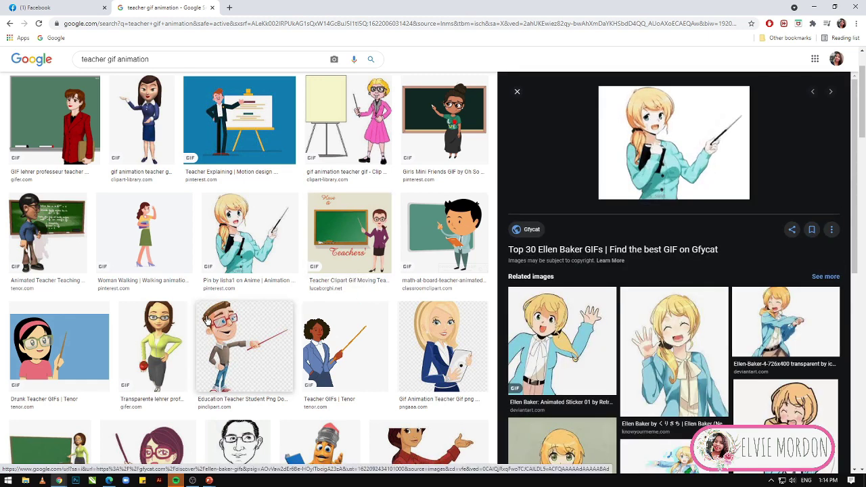
scroll(210, 315, up, 1)
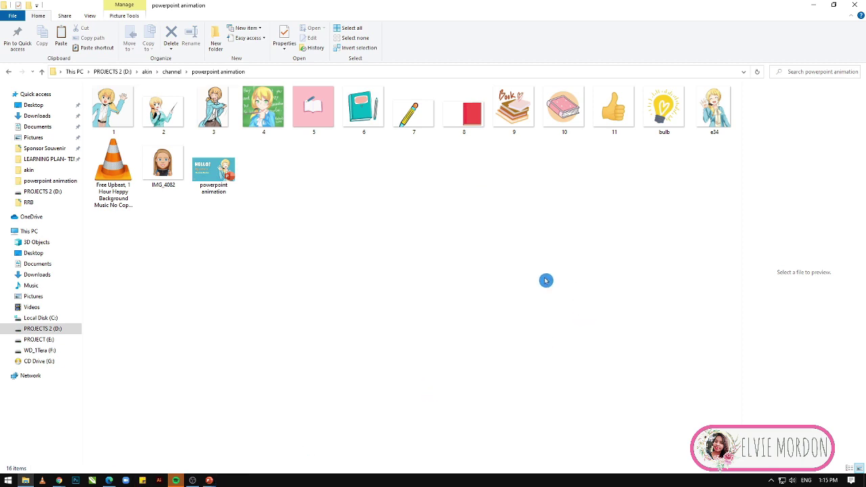
mouse_move(210, 481)
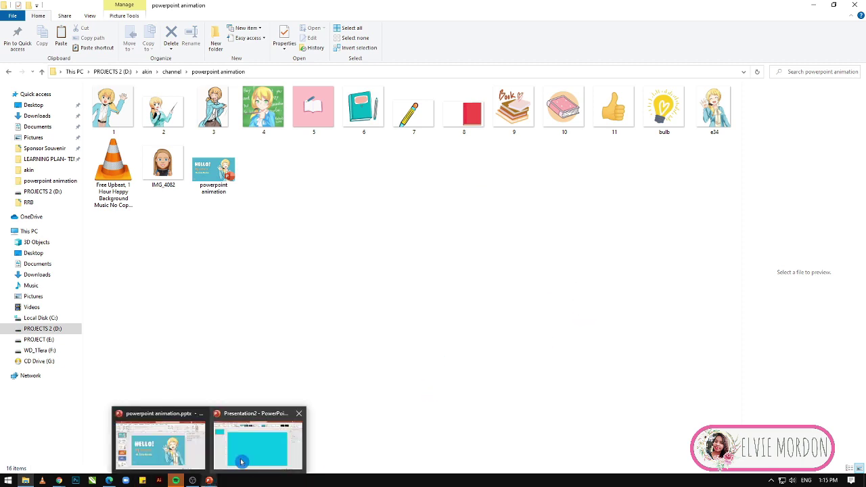
Copy the waving girl picture e34 from the image folder and paste it onto the cyan slide.
click(249, 453)
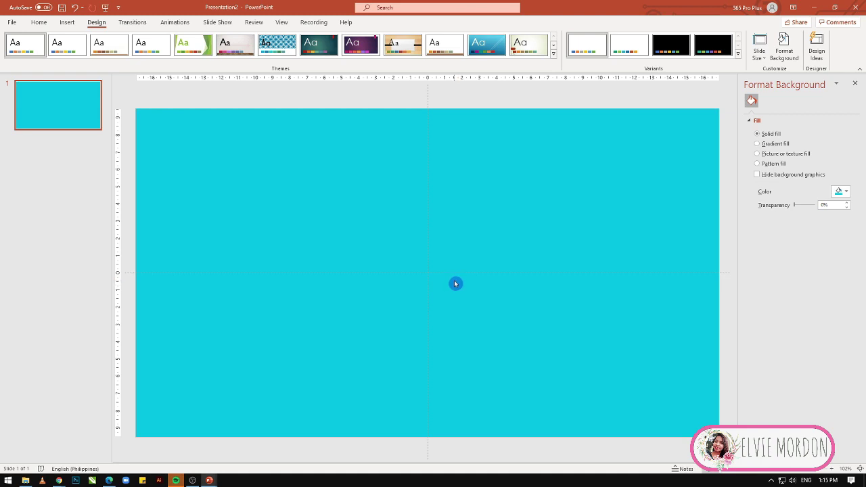
key(alt+Tab)
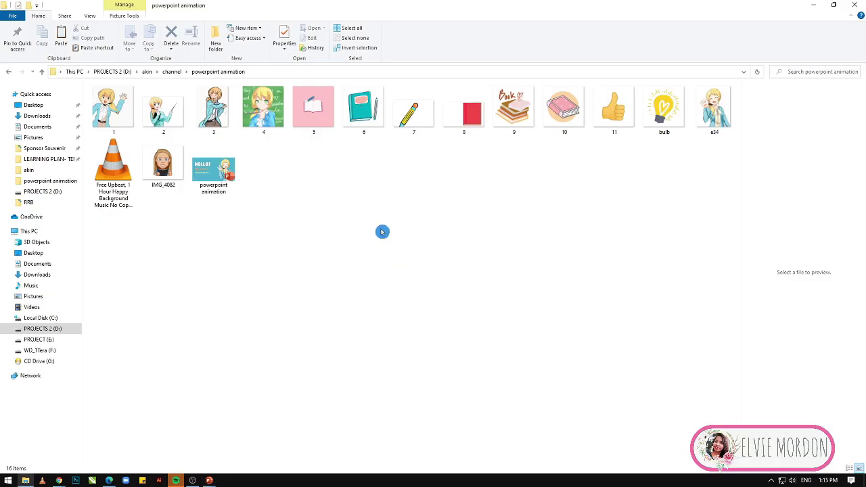
key(alt+Tab)
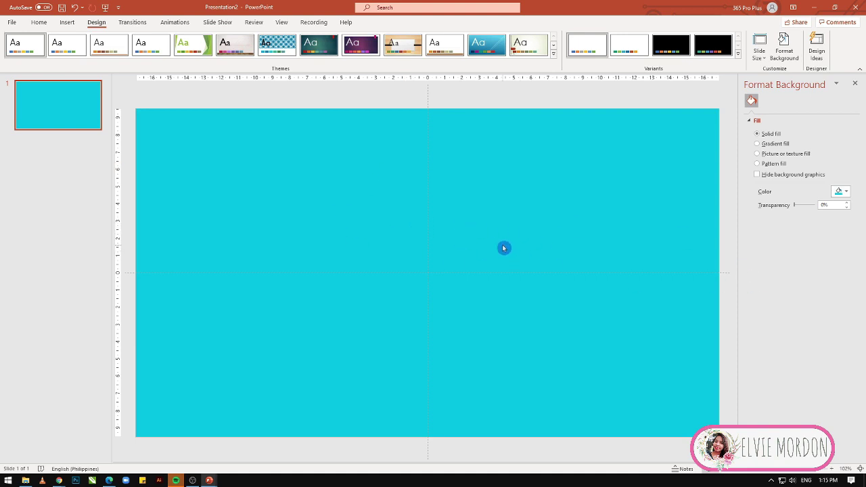
key(alt+Tab)
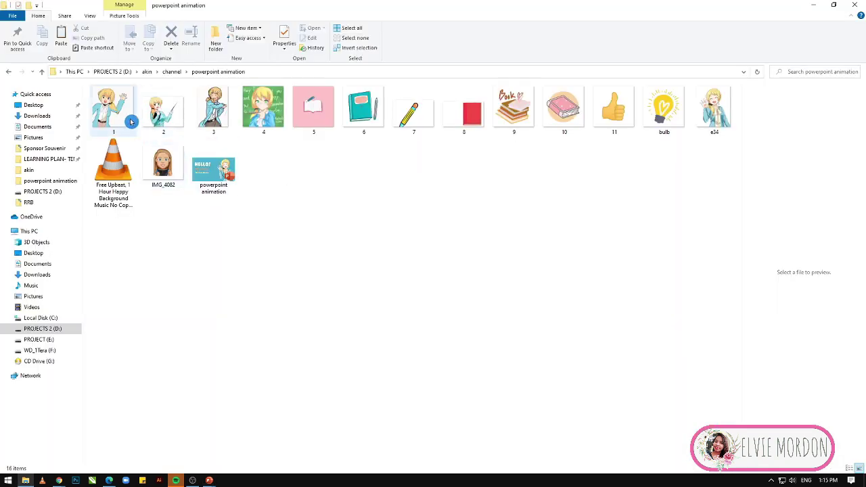
click(709, 120)
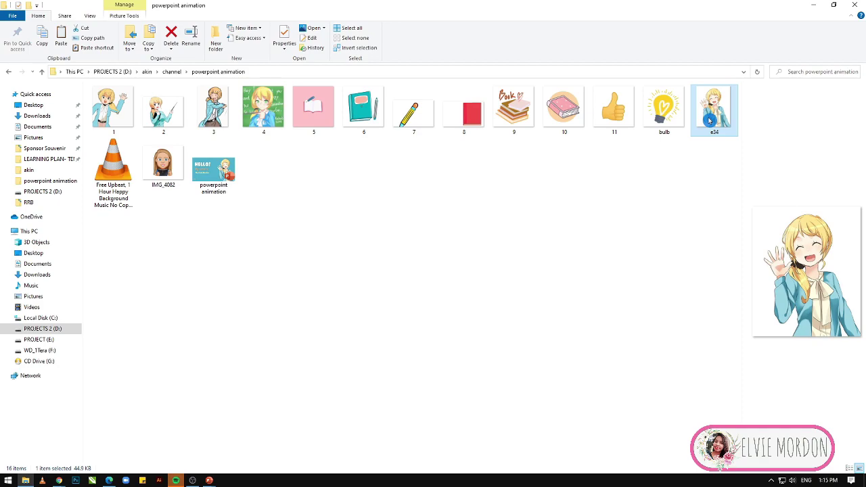
key(alt+Tab)
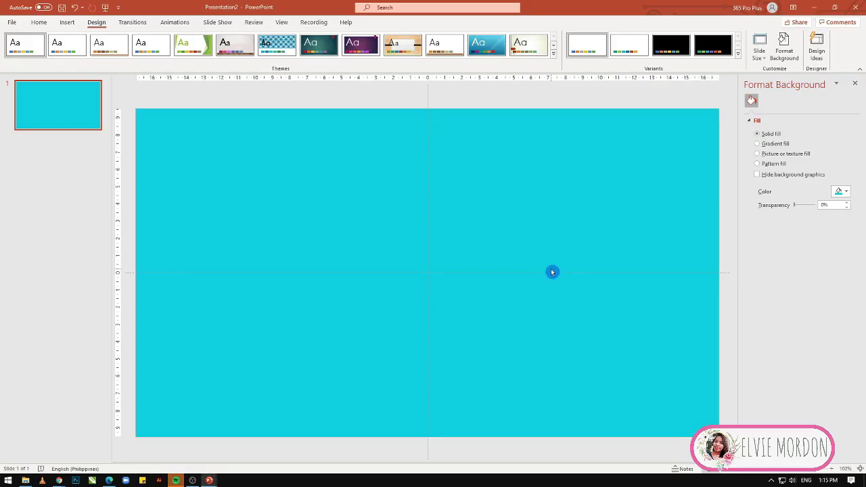
key(ctrl+v)
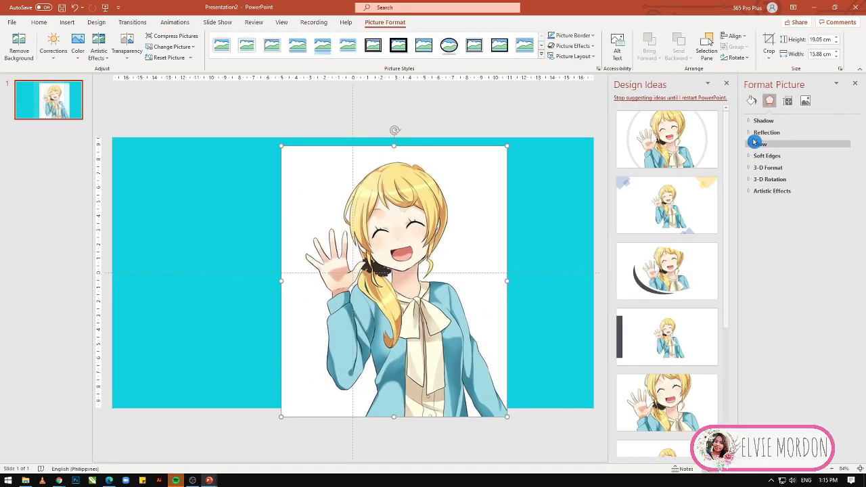
Move the girl picture right, shrink it to 17.23 × 14.36 cm, and start Remove Background.
click(856, 83)
mouse_move(515, 317)
mouse_down()
mouse_move(580, 300)
mouse_move(616, 305)
mouse_up()
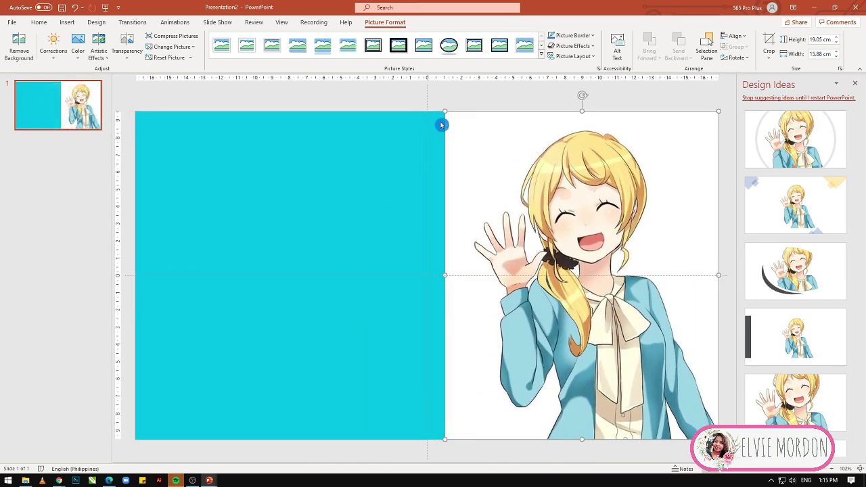
drag(445, 110, 472, 140)
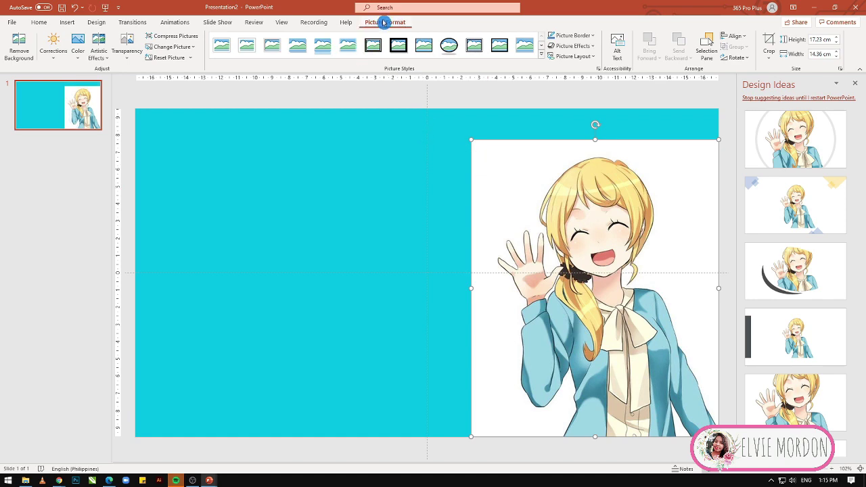
click(18, 46)
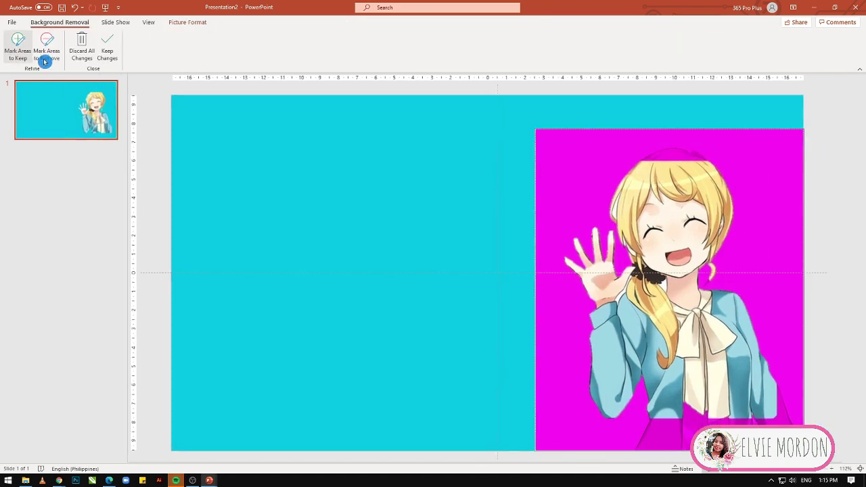
Mark the girl's hair, jacket and bottom edge to keep, then apply the background removal.
click(19, 48)
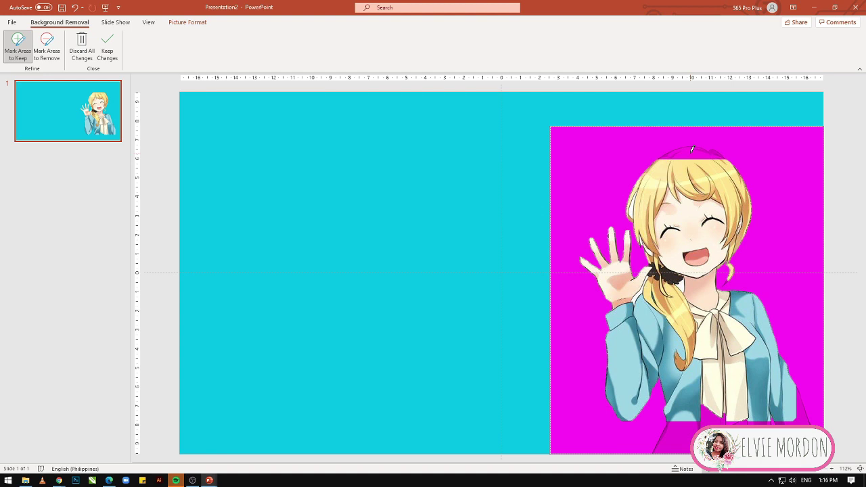
click(692, 148)
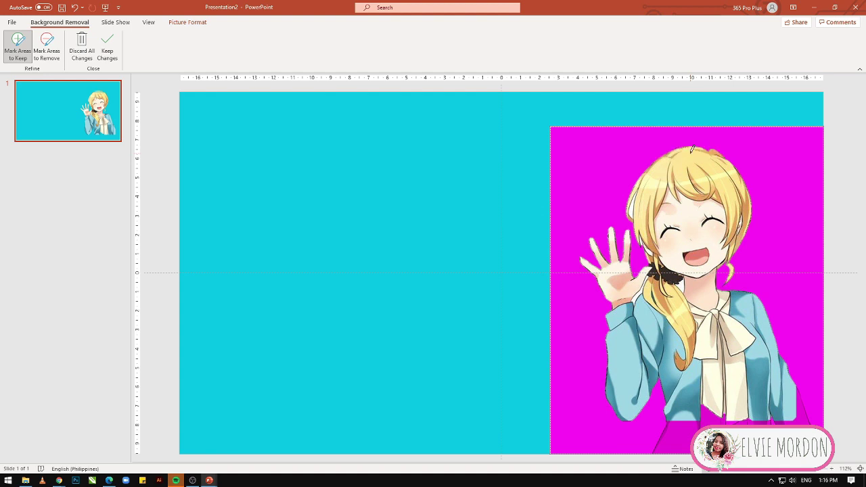
click(759, 415)
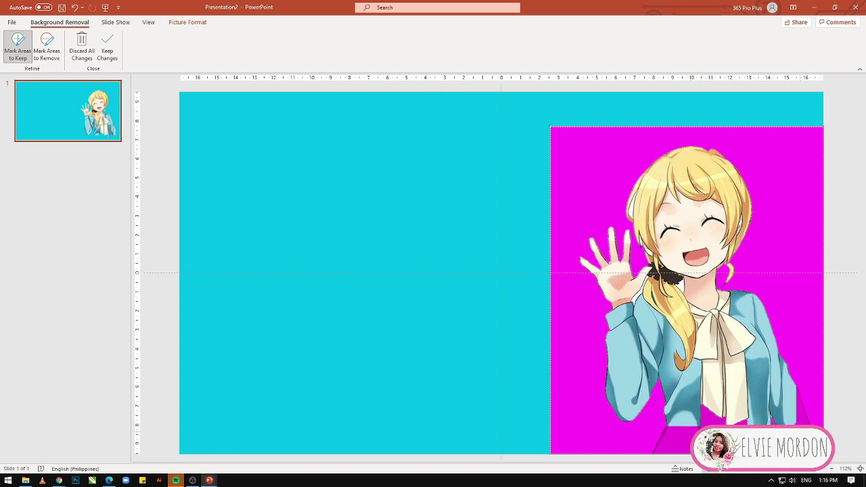
drag(806, 416, 729, 423)
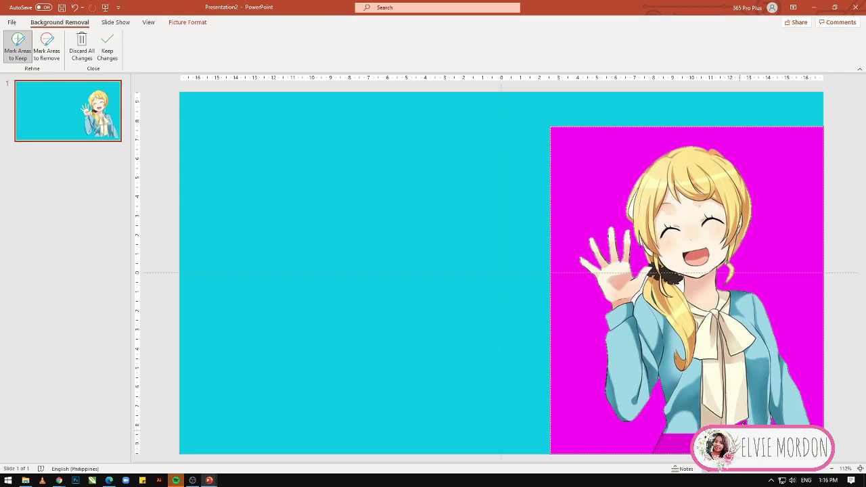
drag(654, 451, 684, 442)
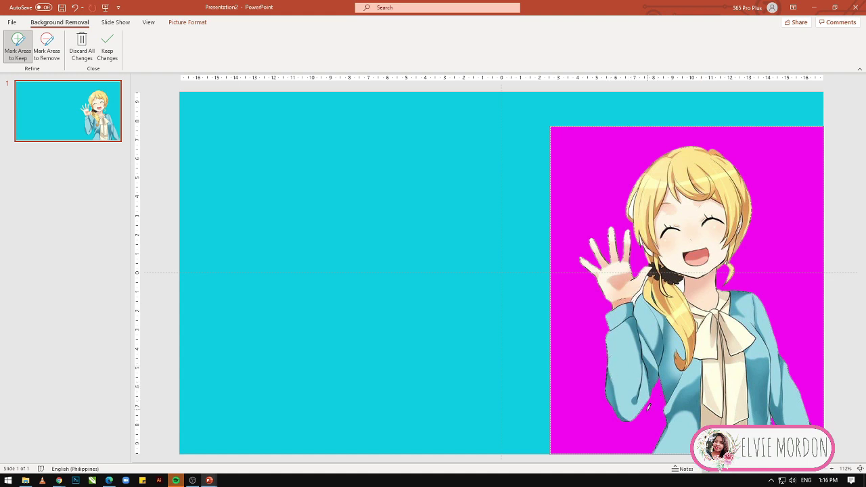
click(47, 54)
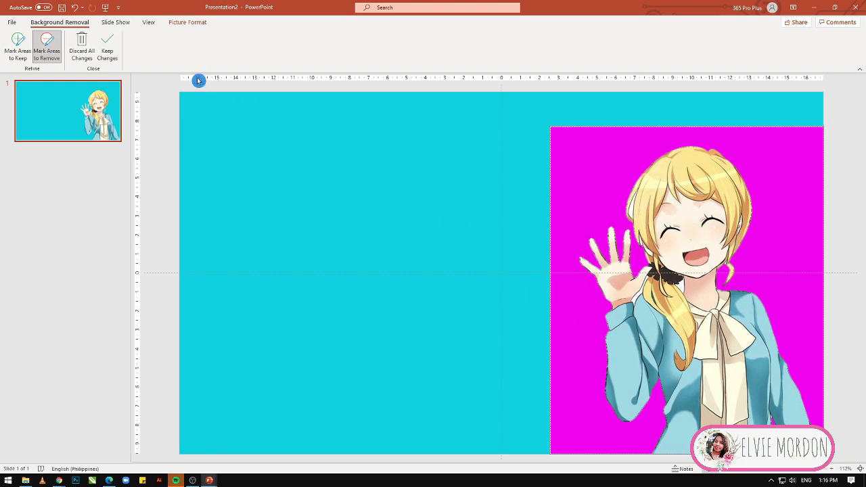
click(107, 45)
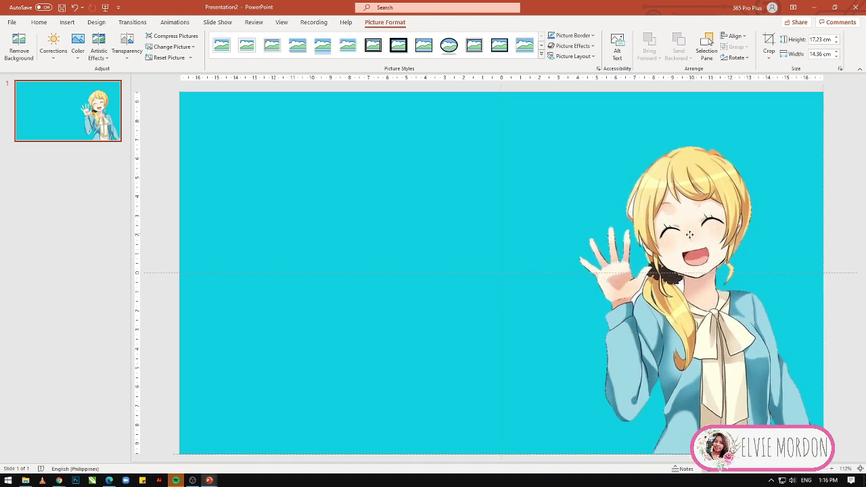
click(312, 162)
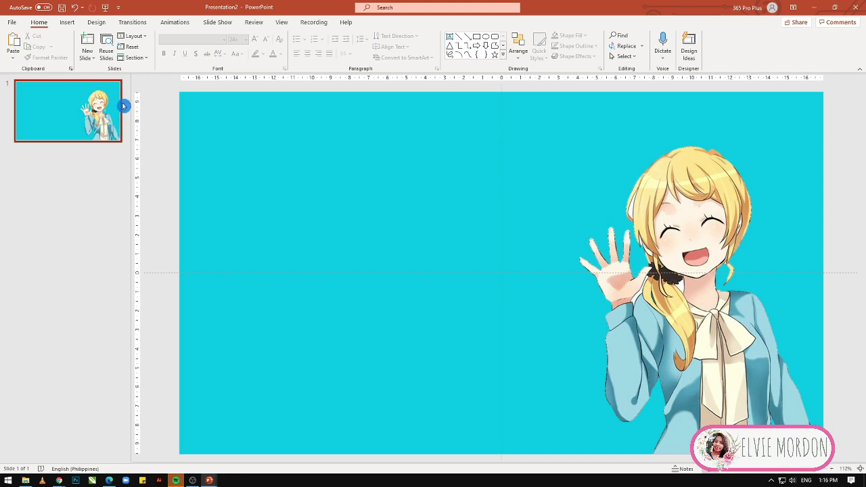
Add a 'Hello' text box at the slide's upper left in white BubbleGum font.
click(67, 24)
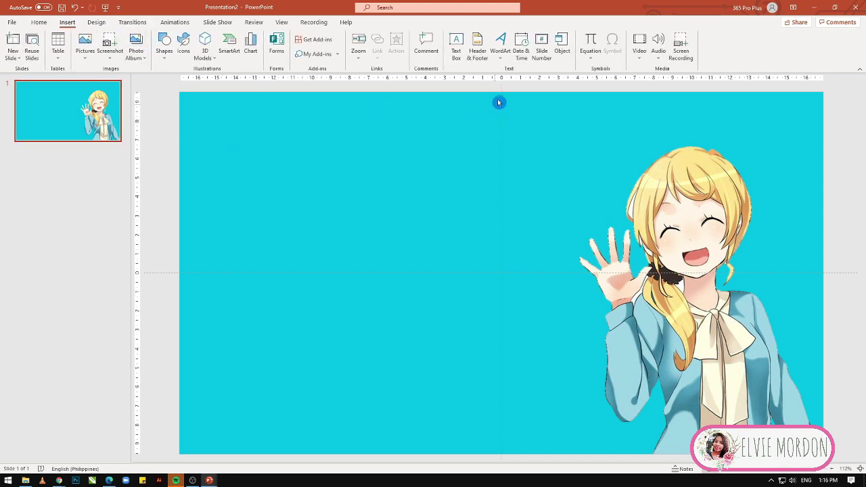
click(457, 48)
click(328, 179)
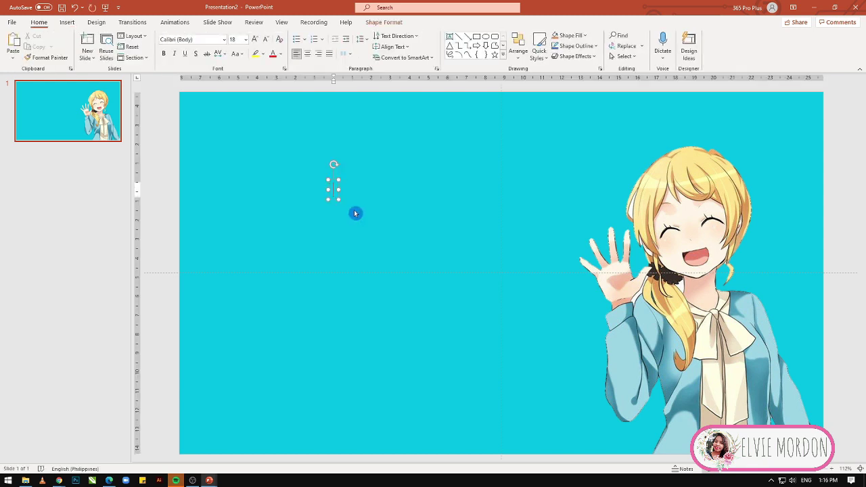
text(Hello)
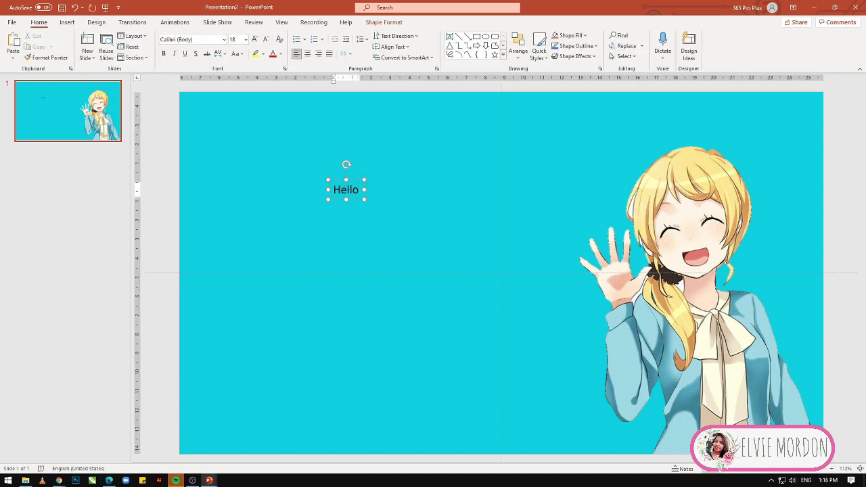
key(ctrl+a)
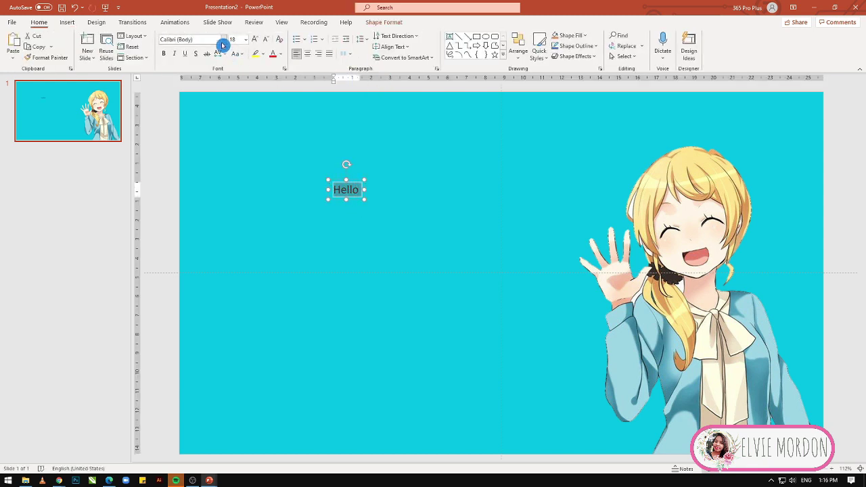
click(196, 39)
text(BubbleGum)
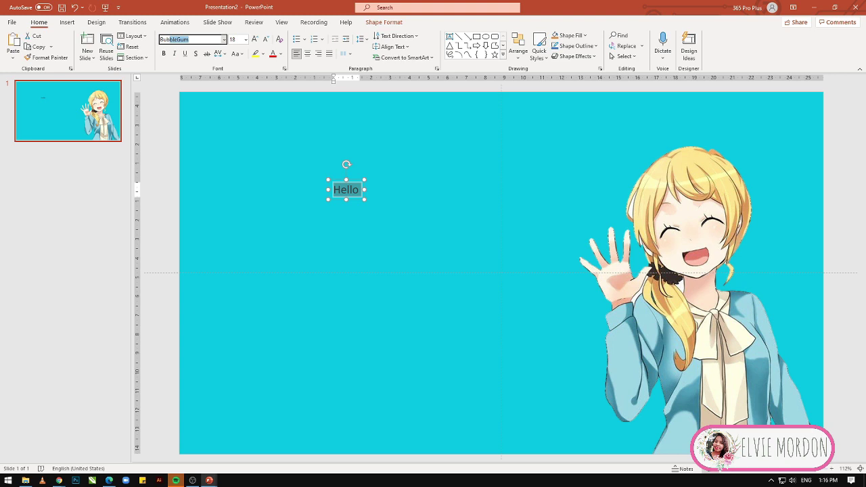
key(Return)
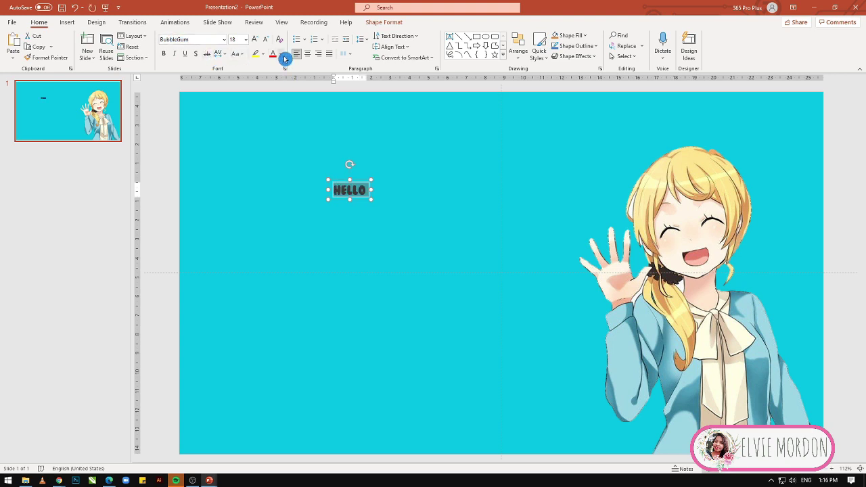
click(281, 54)
click(276, 78)
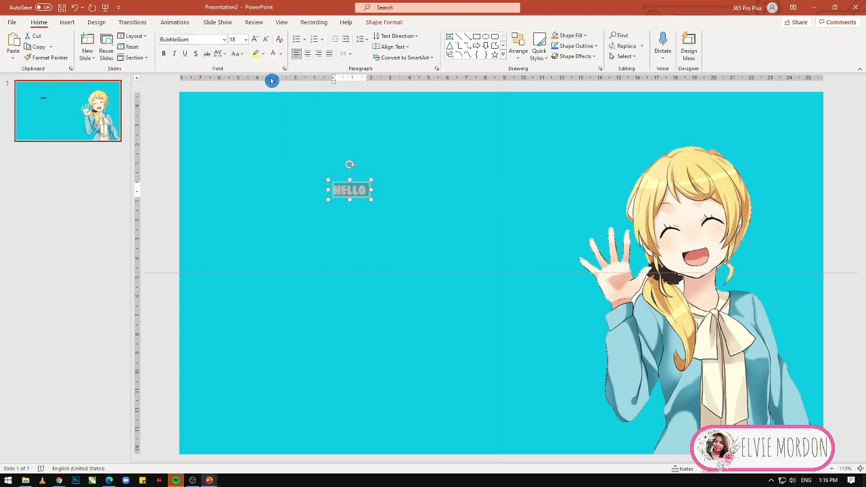
Enlarge HELLO to 80 pt and move it toward the slide's upper left.
click(257, 42)
click(258, 42)
click(258, 42)
click(258, 42)
click(258, 42)
click(258, 42)
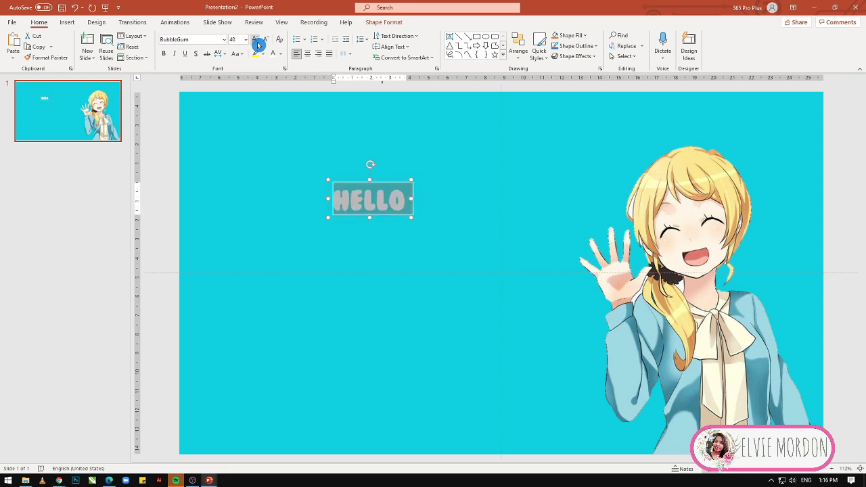
click(258, 42)
click(258, 42)
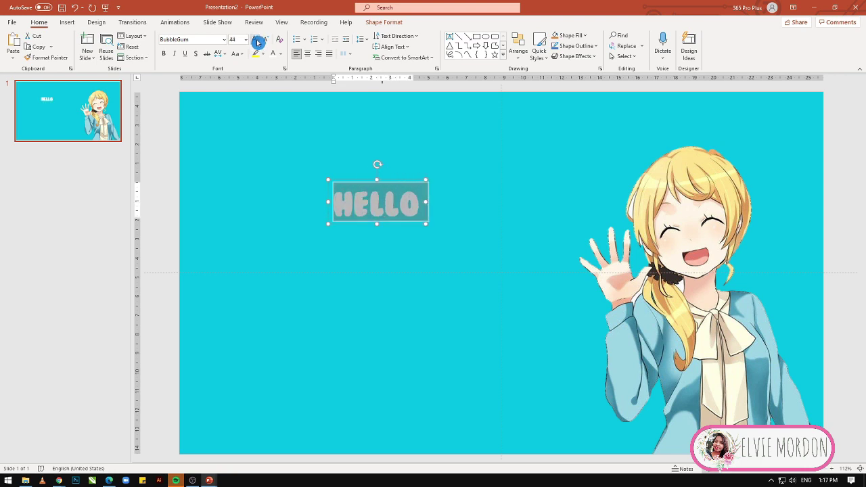
click(258, 42)
click(258, 42)
click(258, 42)
click(258, 42)
click(420, 215)
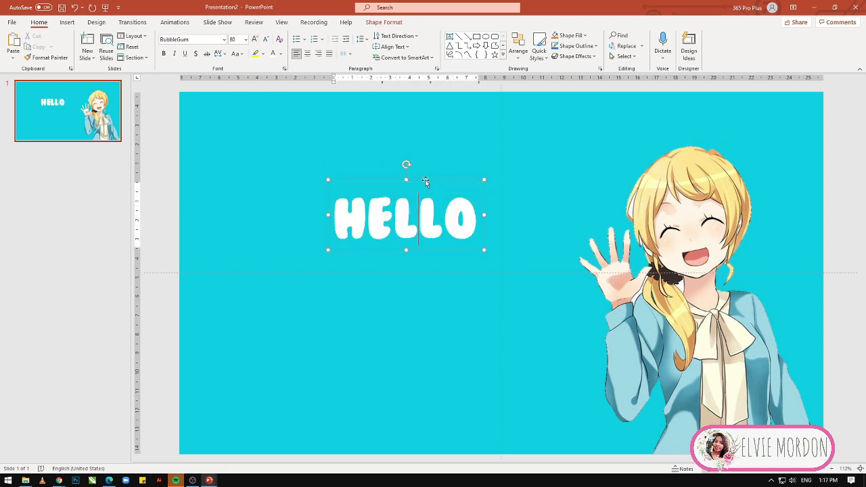
drag(425, 180, 367, 139)
Set HELLO to 115 pt, nudge it into place and give it a drop shadow.
click(252, 42)
click(252, 42)
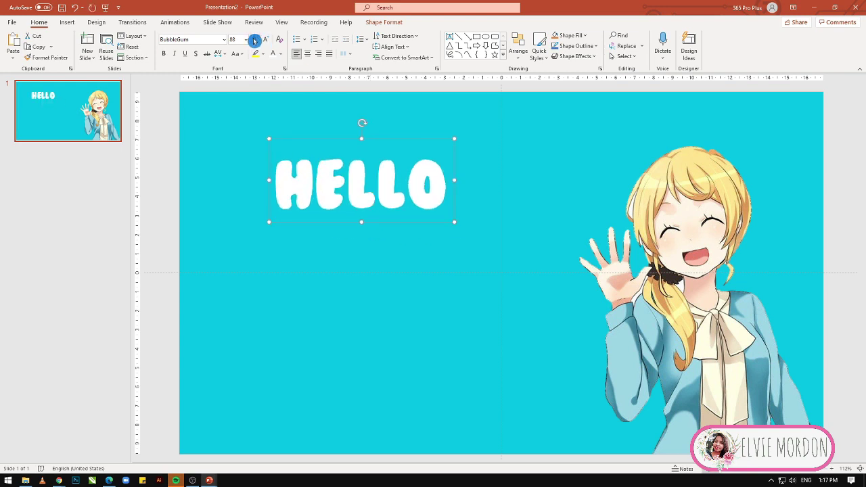
click(253, 42)
click(253, 42)
click(253, 42)
click(253, 42)
click(269, 42)
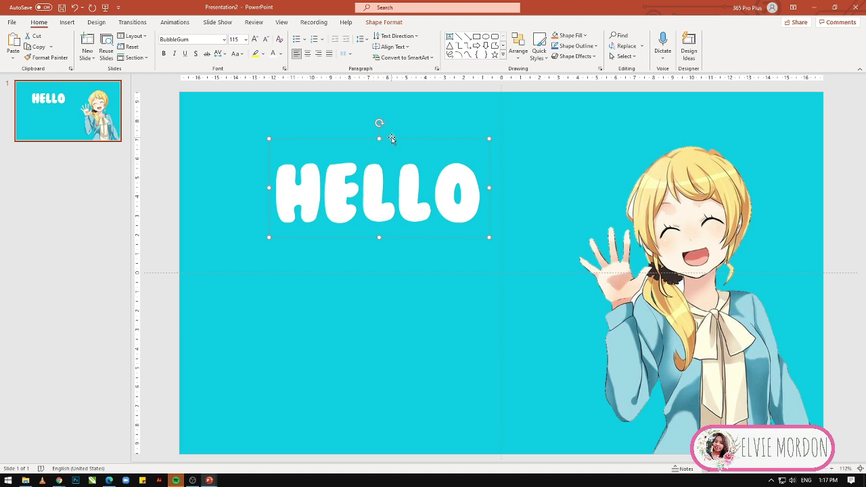
drag(391, 139, 379, 127)
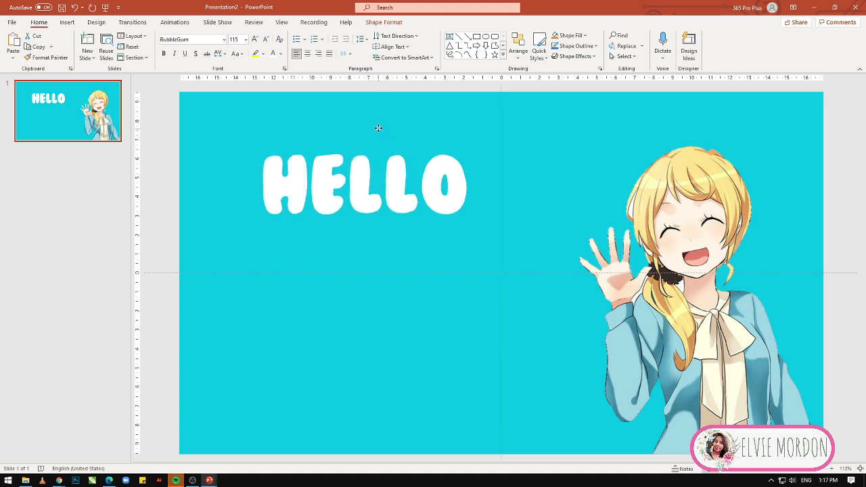
click(196, 56)
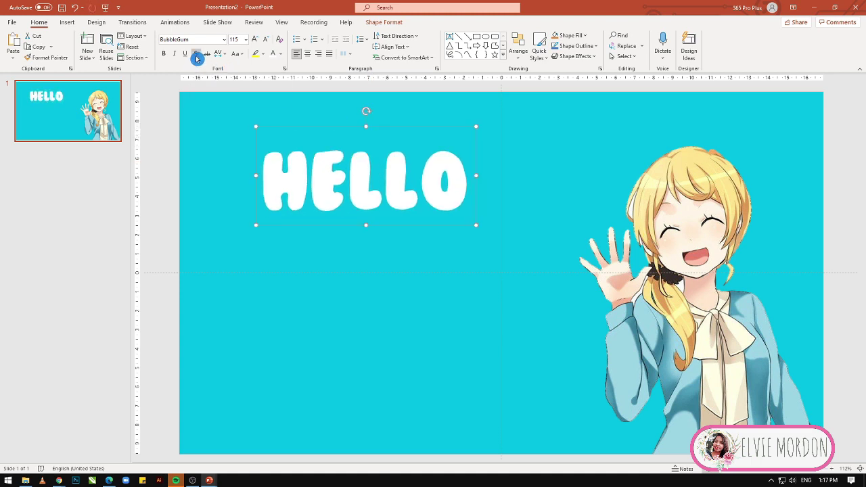
click(444, 325)
click(417, 196)
Copy HELLO below the original and change it to 'MY NAME IS' in Babiole font.
mouse_move(427, 125)
mouse_down()
mouse_move(404, 123)
mouse_move(414, 132)
mouse_move(413, 230)
mouse_up()
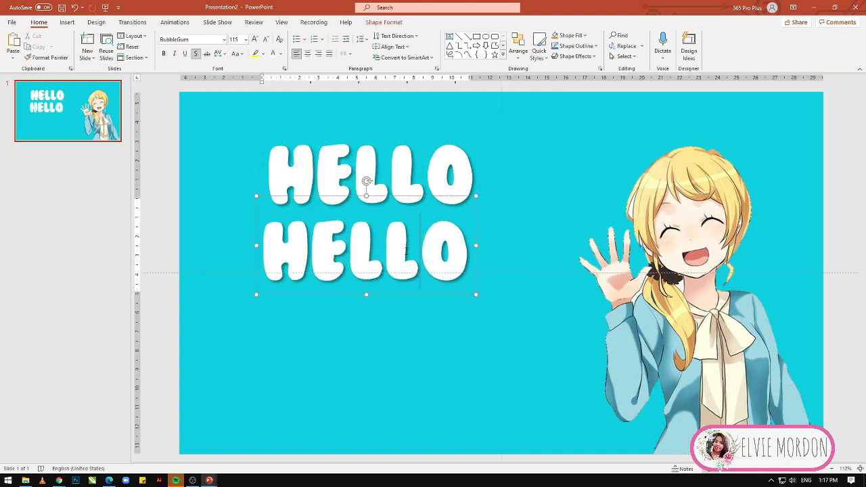
text(MY NAME)
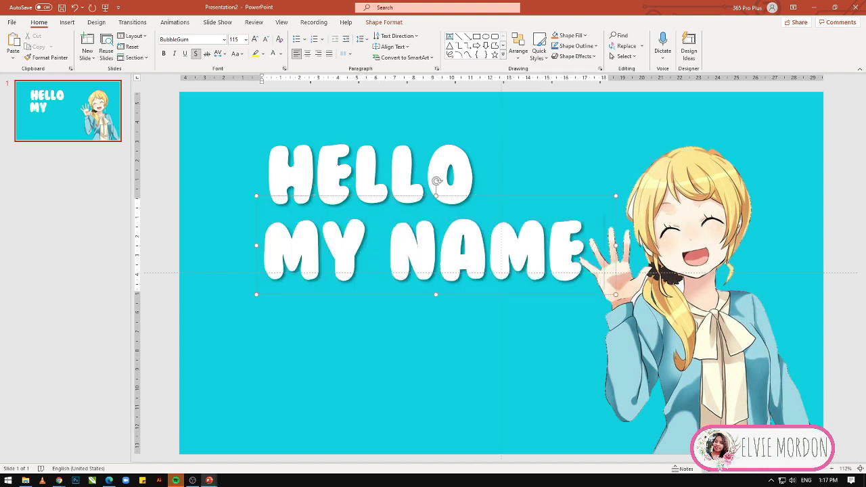
text( IS)
key(ctrl+a)
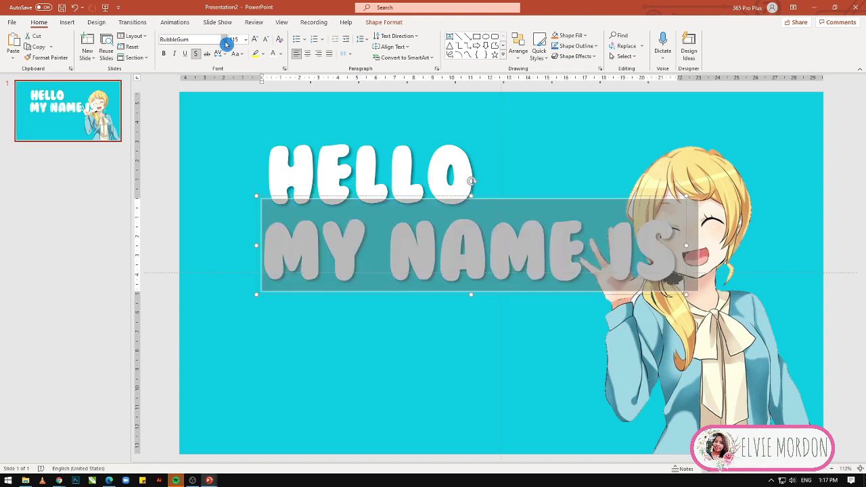
click(226, 43)
key(Escape)
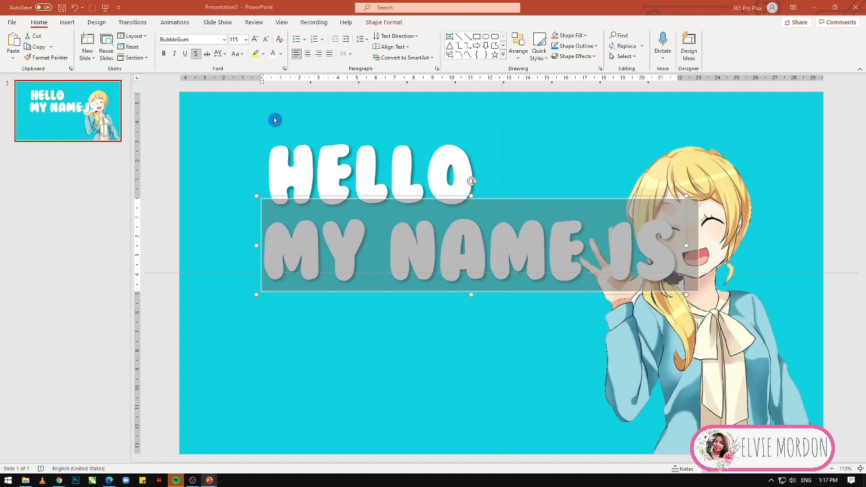
click(196, 39)
text(R)
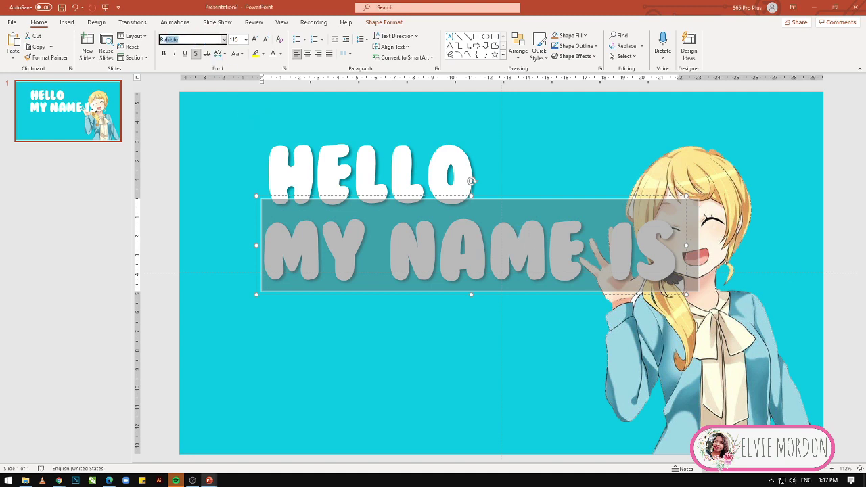
key(Return)
Make 'MY NAME IS' 80 pt gold and duplicate the text box.
click(245, 41)
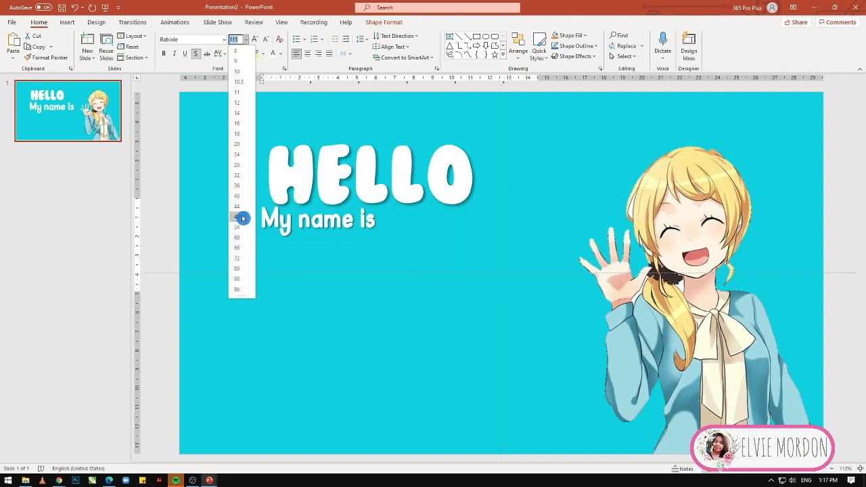
click(237, 268)
click(280, 53)
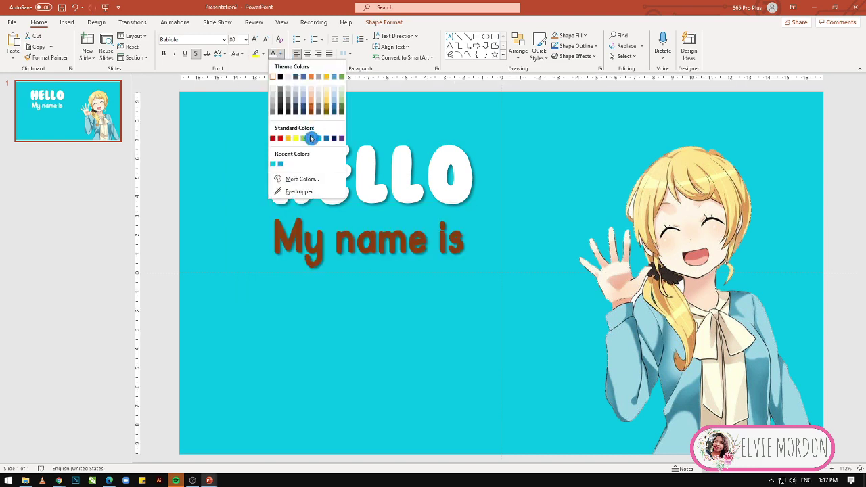
click(328, 103)
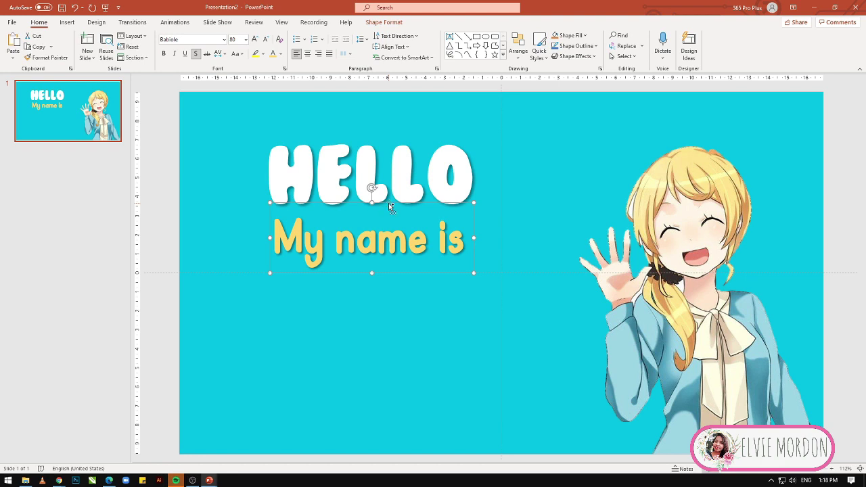
key(ctrl+d)
Replace the duplicated line's text with the teacher's name.
click(381, 321)
key(ctrl+a)
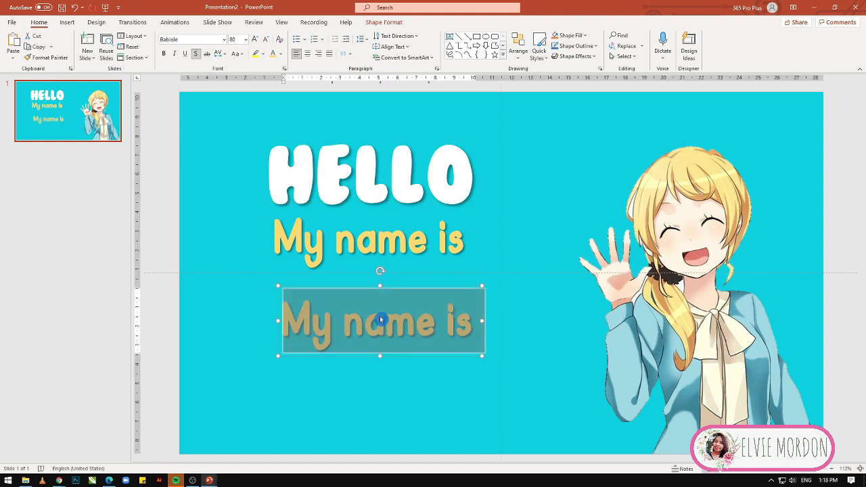
text(T)
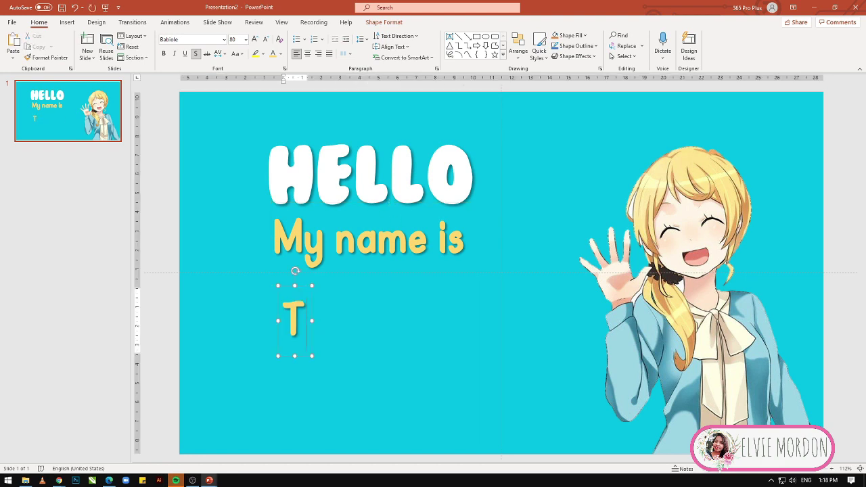
key(BackSpace)
text(Ms. )
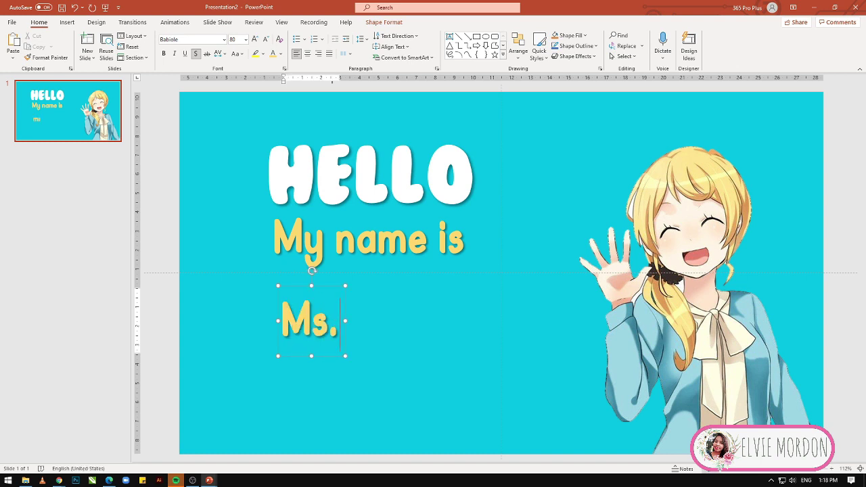
text(Elvie )
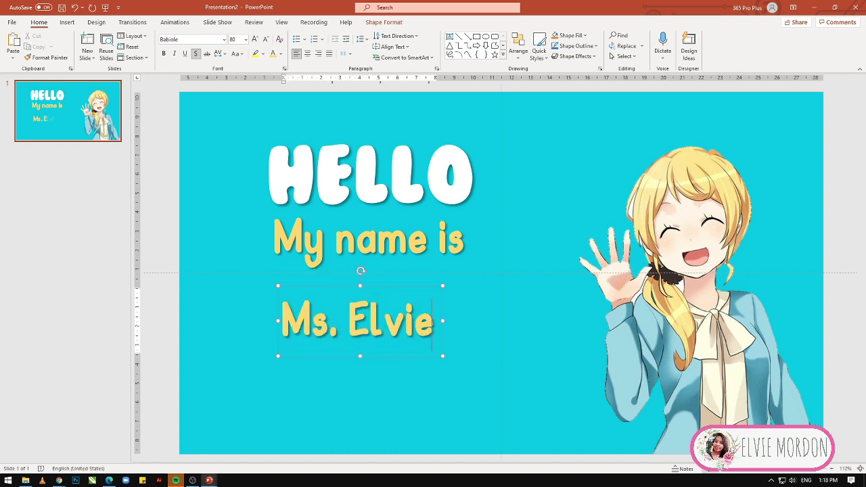
text(Mo)
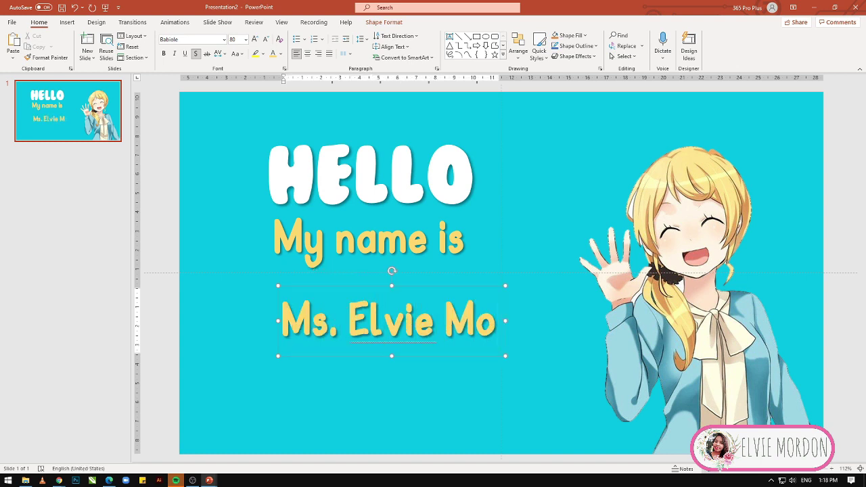
text(rdon)
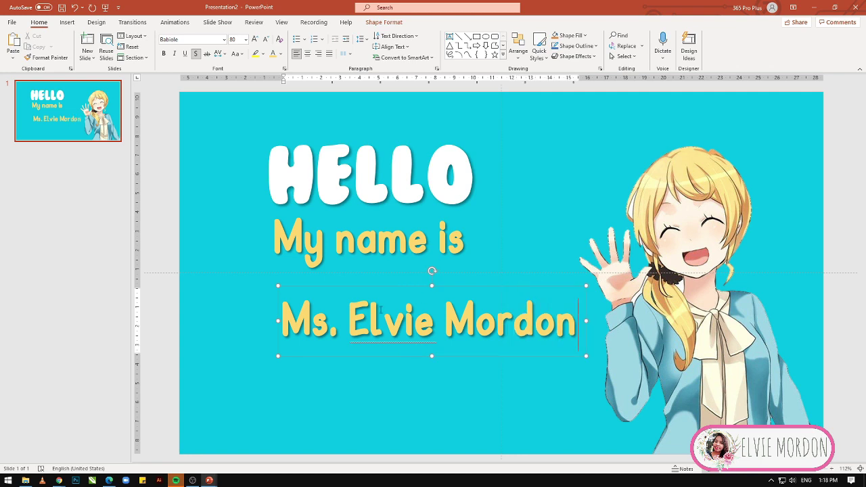
Resize the name line to 54 pt and move it up under 'My name is'.
key(ctrl+a)
click(266, 41)
click(266, 42)
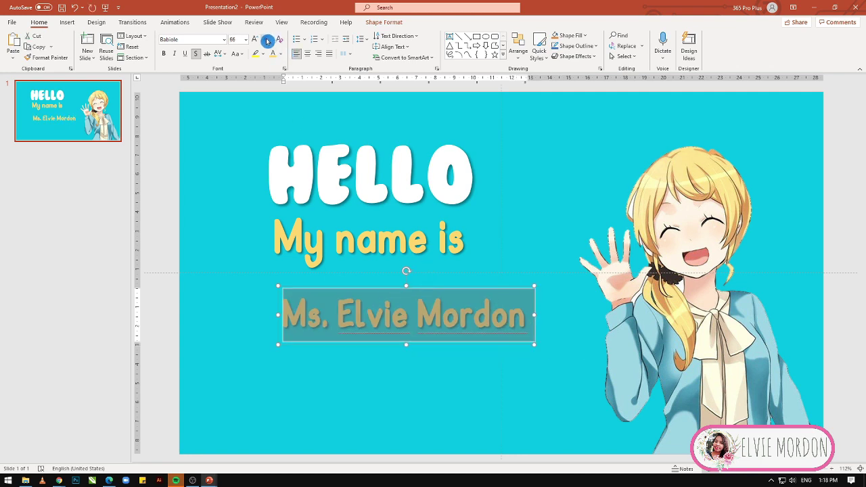
click(265, 41)
click(266, 41)
click(264, 41)
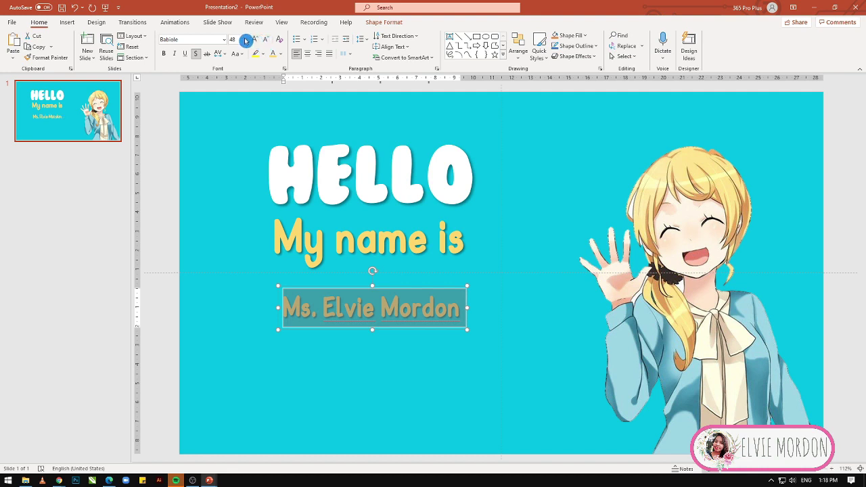
click(255, 38)
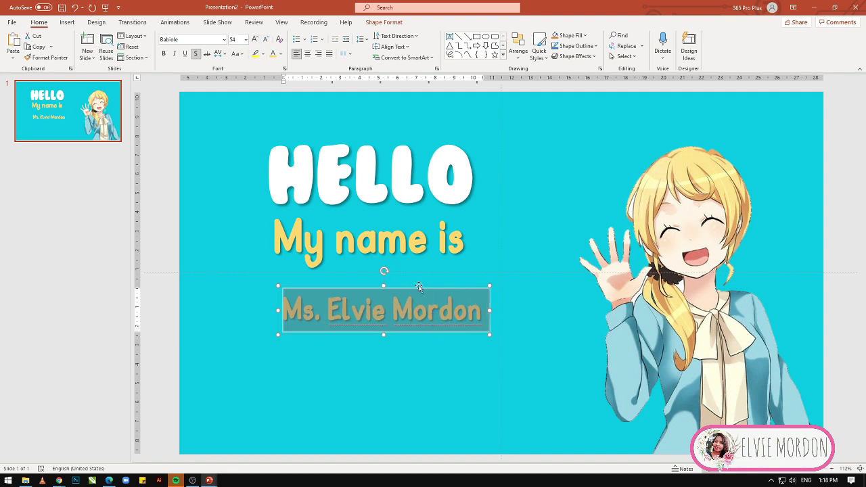
drag(419, 287, 410, 267)
key(Escape)
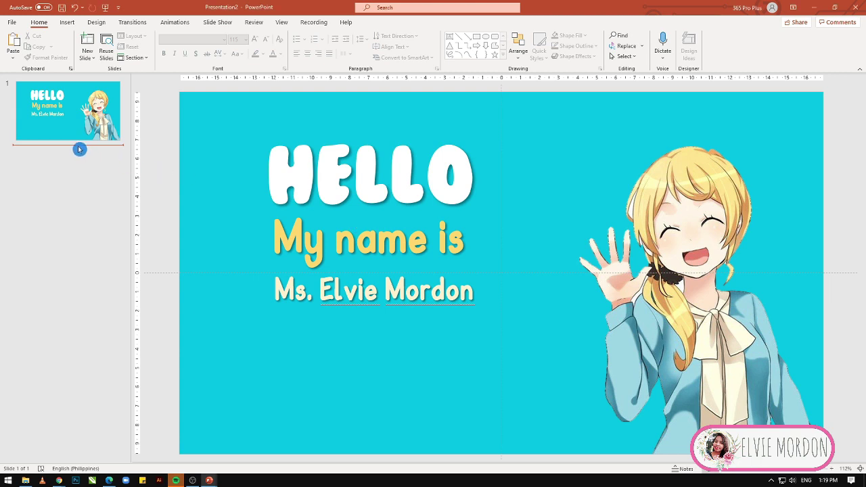
Insert slide 2 and delete both its placeholders, then bring the project image folder forward.
key(Return)
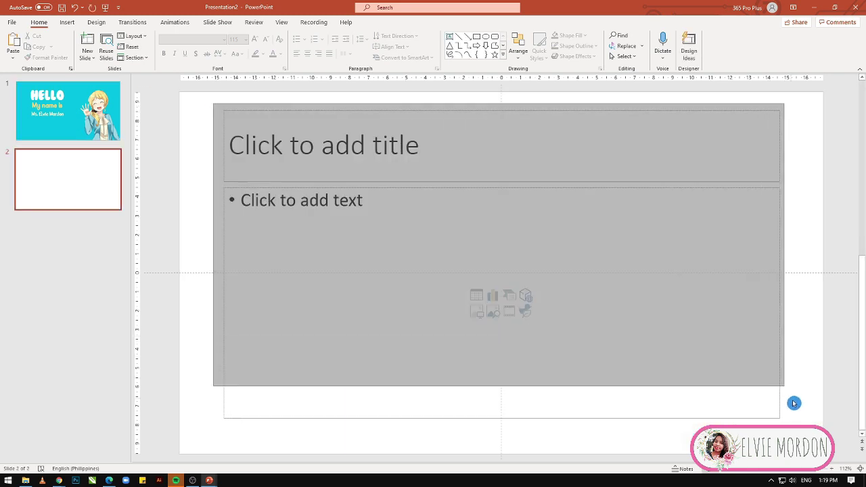
drag(215, 106, 775, 405)
key(Delete)
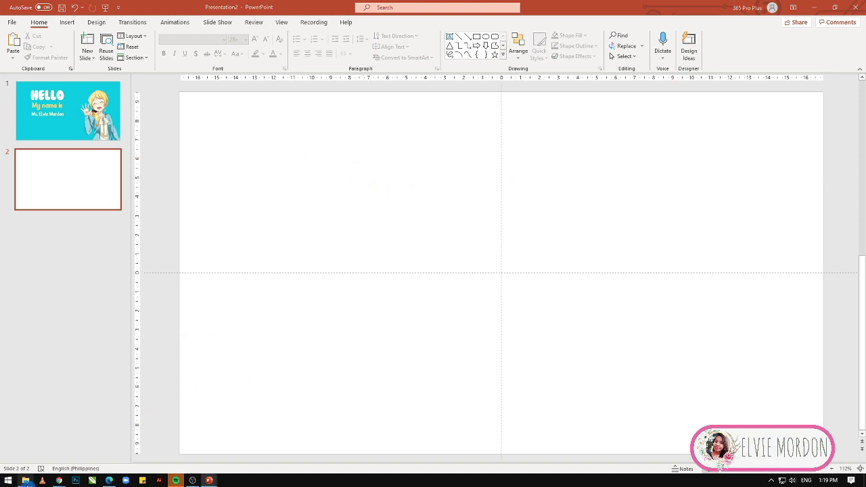
click(26, 480)
Select waving-character image 1 in the 'powerpoint animation' folder and return to Presentation2.
click(211, 115)
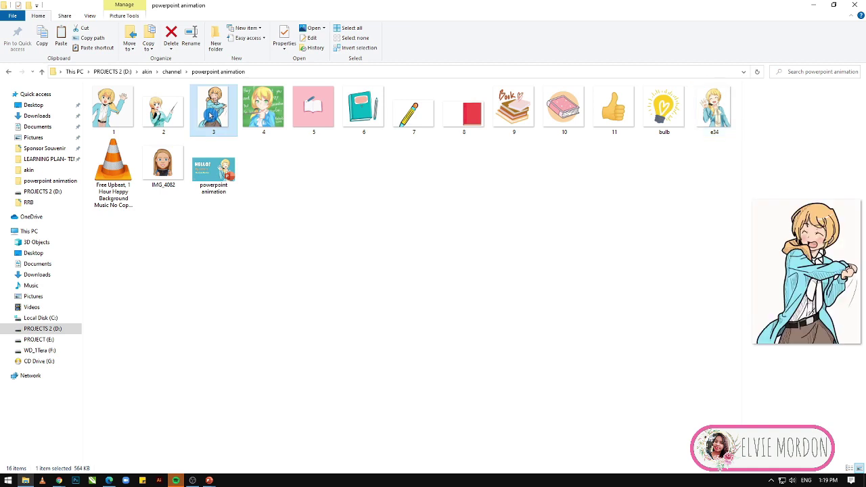
click(125, 122)
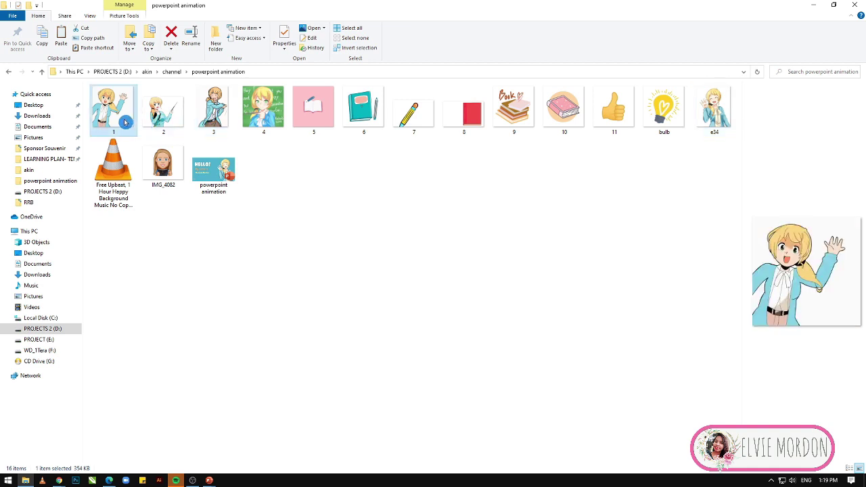
click(208, 481)
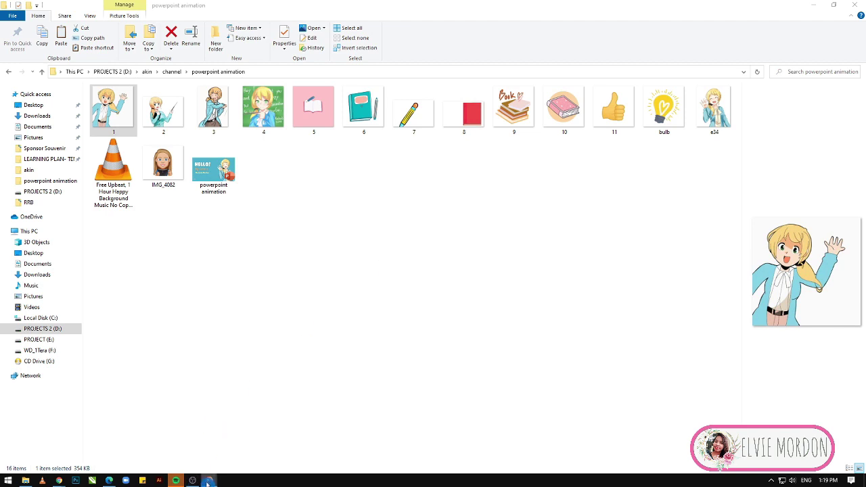
click(253, 435)
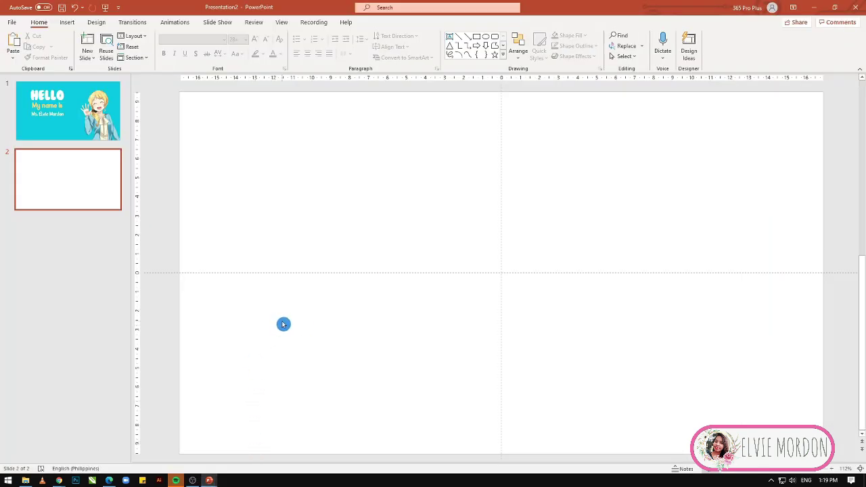
Paste the waving-character GIF onto slide 2 and copy slide 1's three title text lines.
key(ctrl+v)
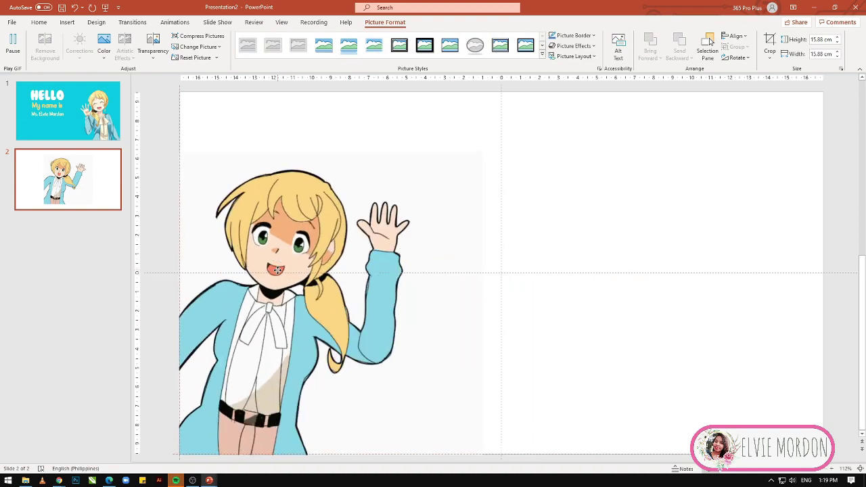
click(576, 244)
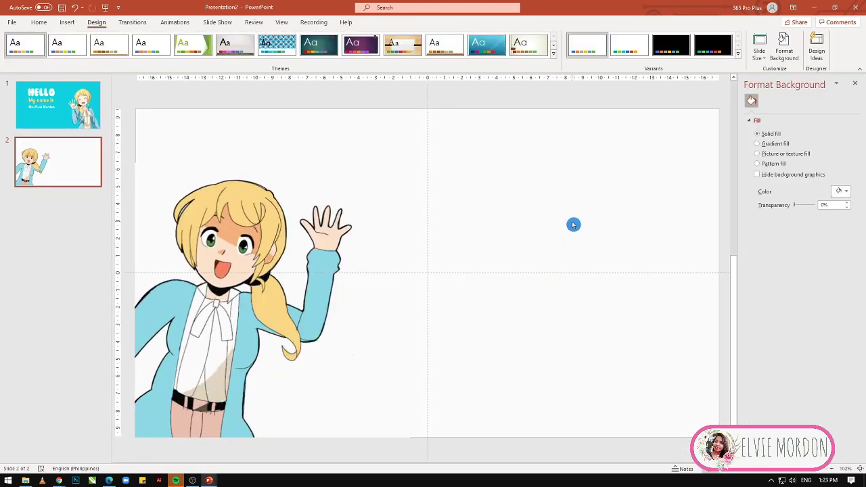
click(52, 113)
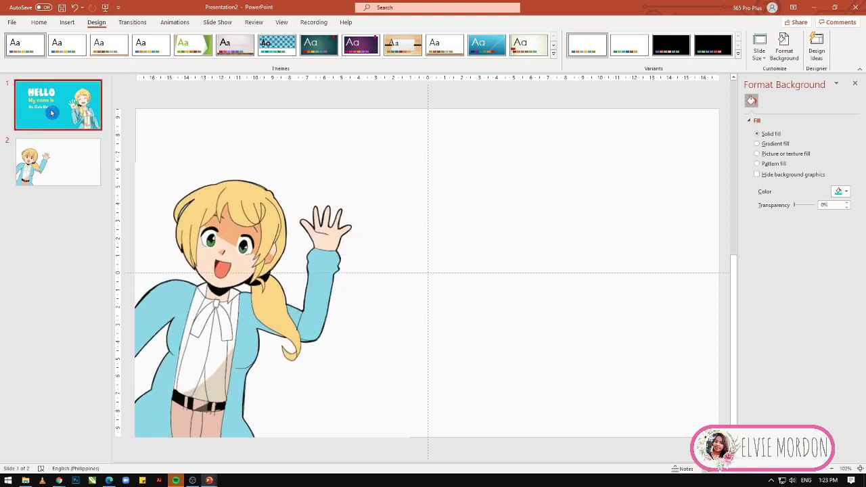
click(335, 182)
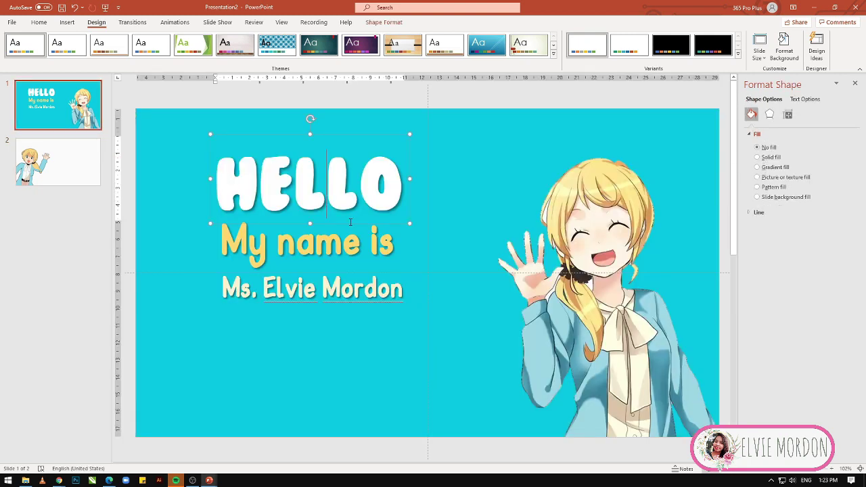
shift+click(353, 253)
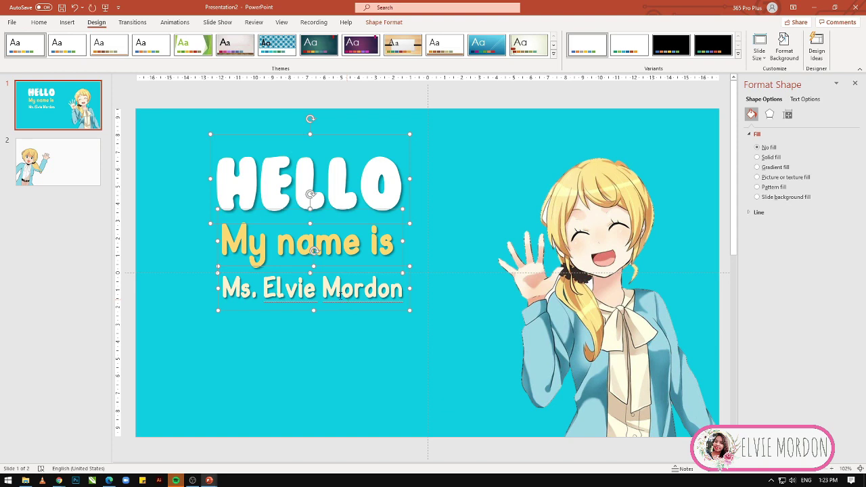
click(74, 170)
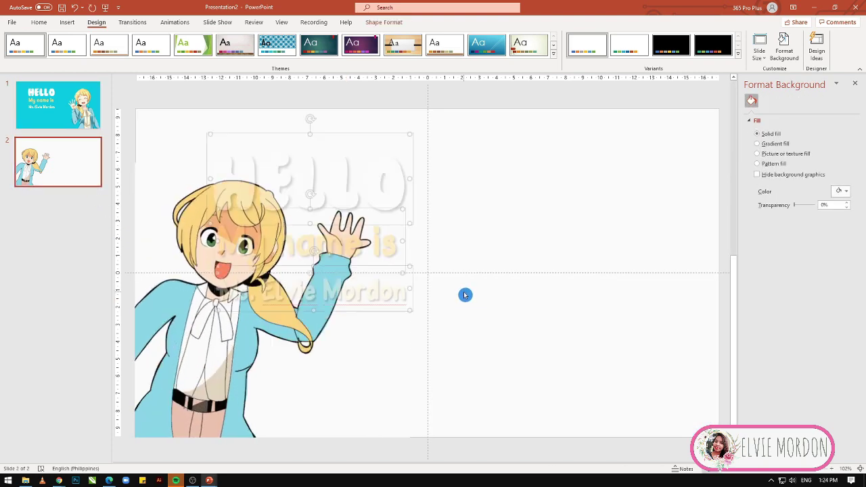
Paste the three copied text lines onto slide 2, right of the character.
key(ctrl+v)
drag(368, 136, 581, 194)
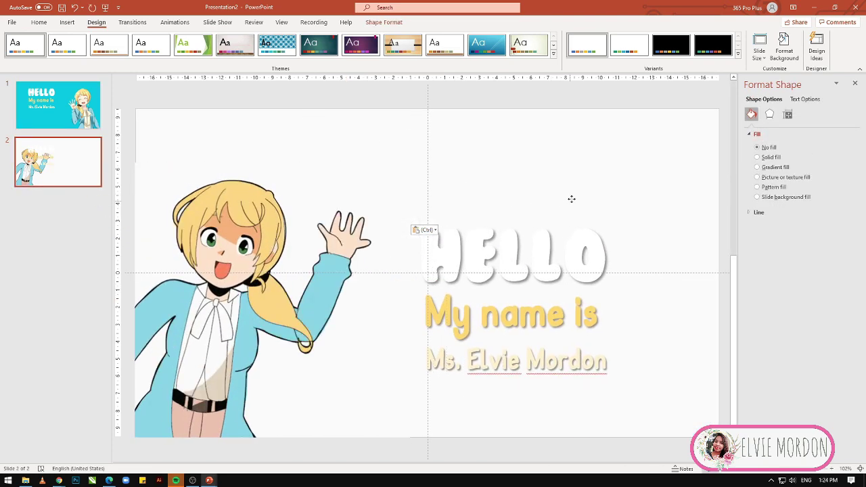
click(406, 327)
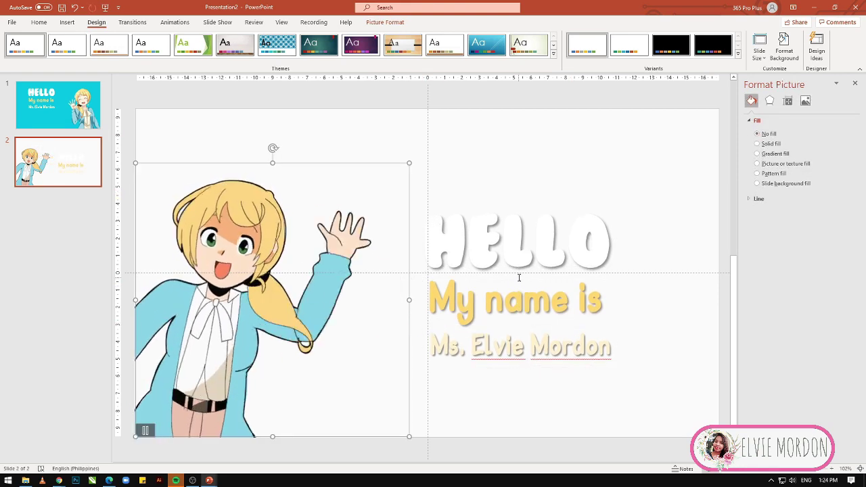
Move the 'My name is' box above HELLO and retype it with the new wording.
click(522, 298)
drag(545, 268, 542, 129)
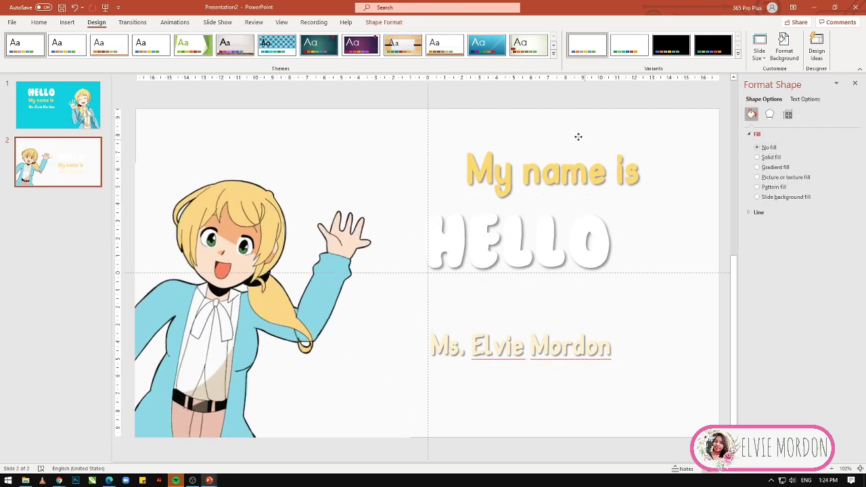
triple_click(530, 162)
text(ans)
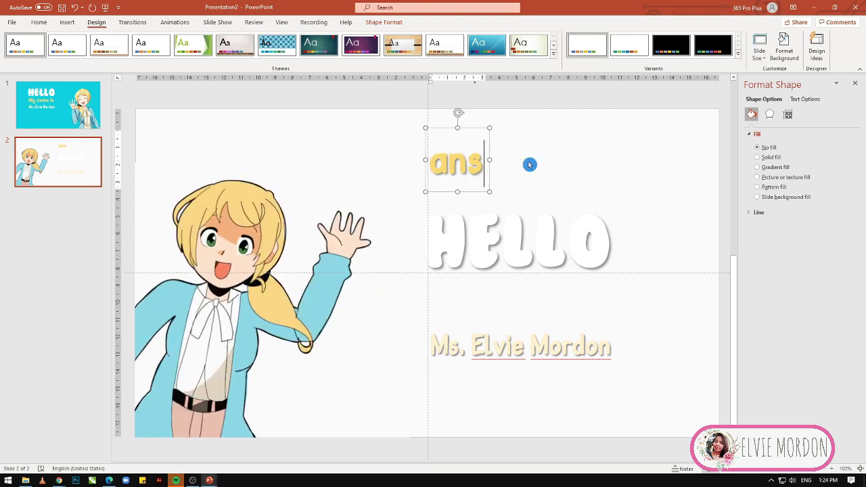
key(BackSpace)
text(d I’m so)
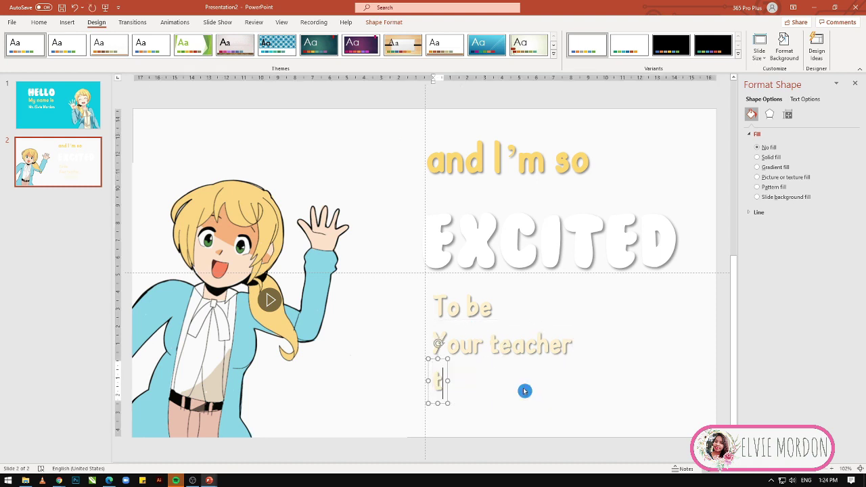
text(This year)
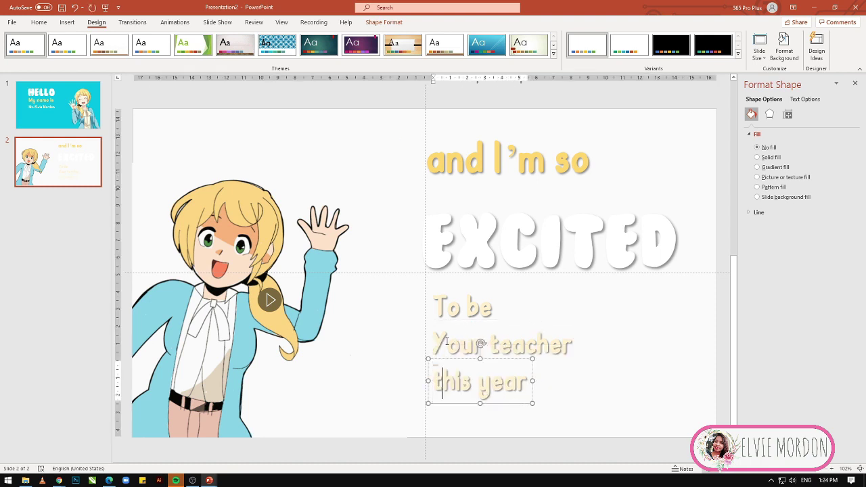
Enlarge 'your teacher' twice and give it a bold uppercase font.
click(258, 38)
click(258, 38)
click(258, 38)
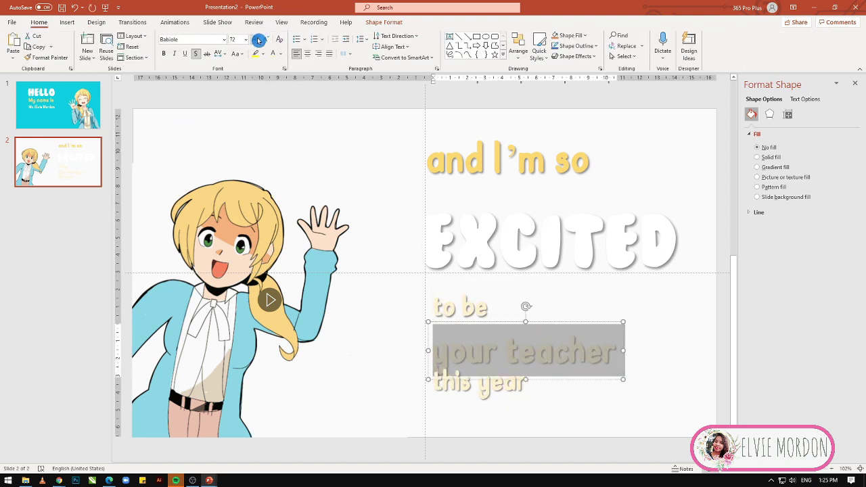
click(258, 37)
click(225, 39)
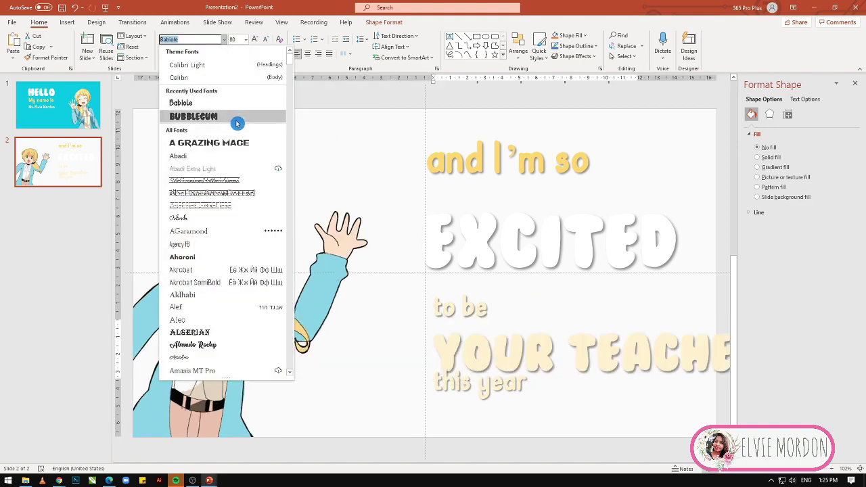
click(196, 118)
Colour 'and I'm so' yellow, 'EXCITED' blue and 'to be' green.
click(504, 384)
key(Escape)
key(Escape)
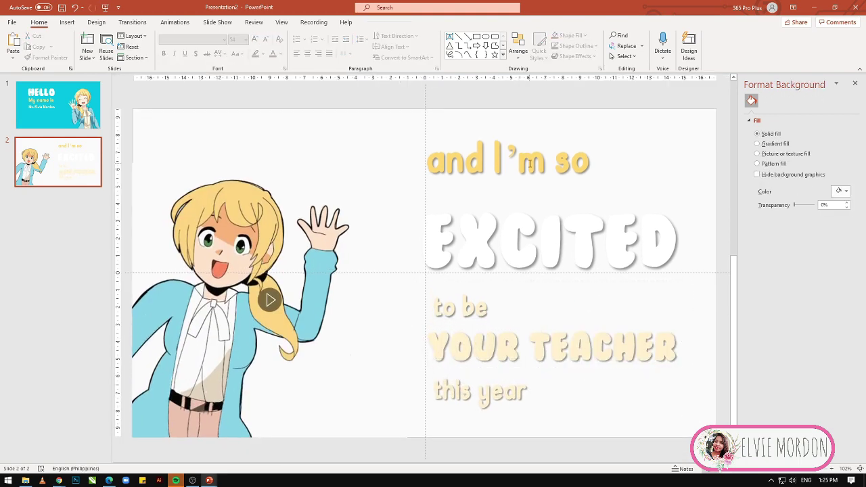
click(536, 145)
key(ctrl+a)
click(277, 48)
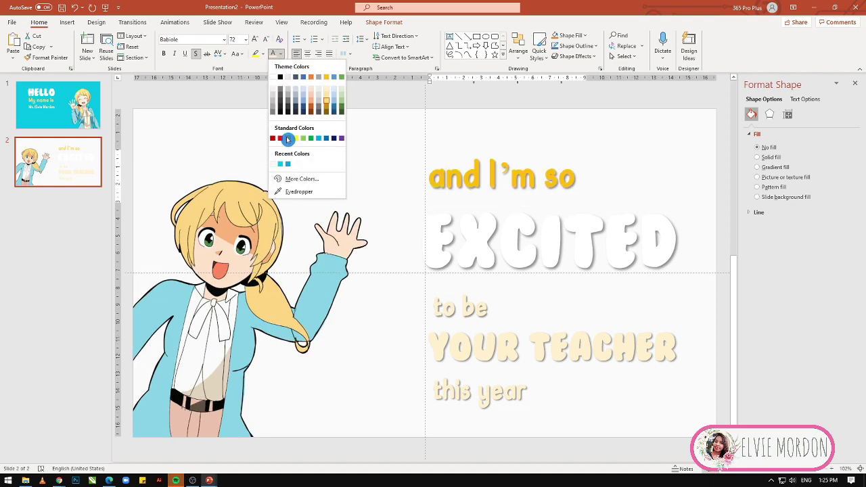
click(283, 137)
click(282, 60)
click(283, 54)
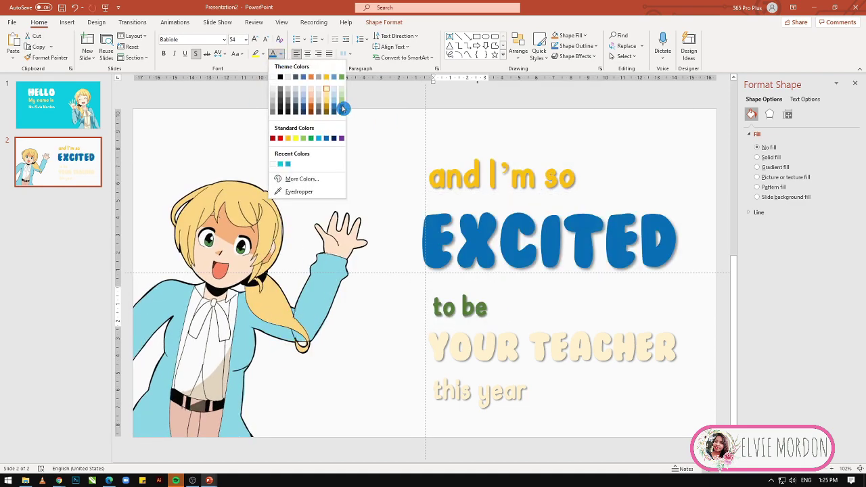
click(342, 106)
Colour 'YOUR TEACHER' green and 'this year' blue.
click(551, 346)
click(273, 54)
click(487, 389)
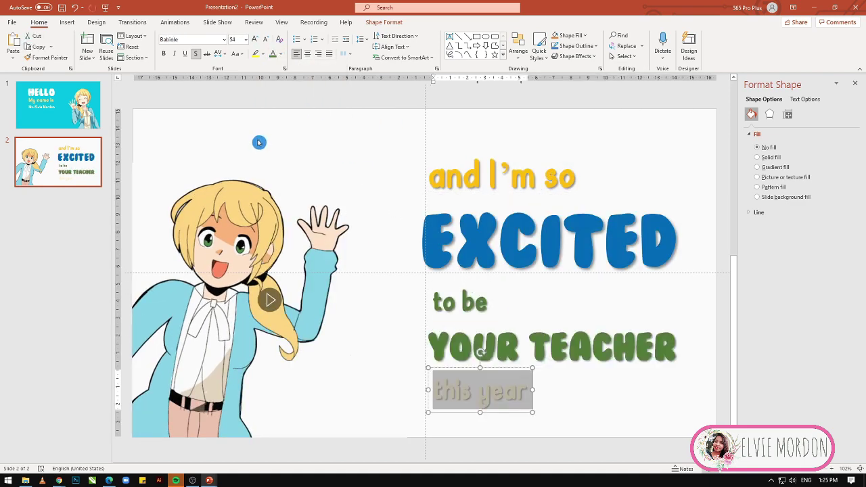
click(280, 54)
click(300, 120)
click(641, 404)
Add a Blank layout slide 3 after slide 2.
click(67, 115)
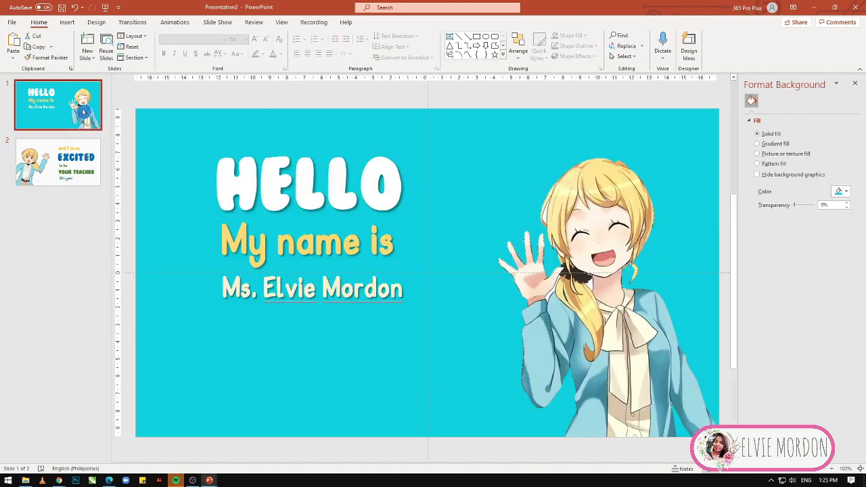
click(91, 179)
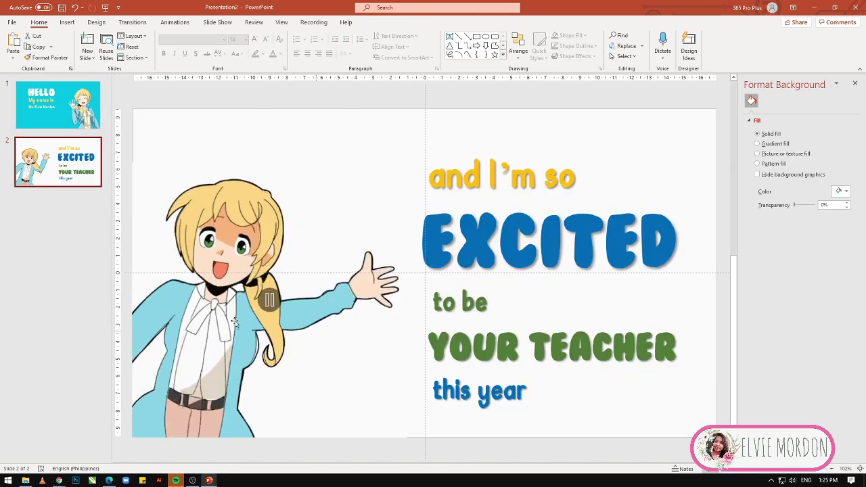
click(60, 195)
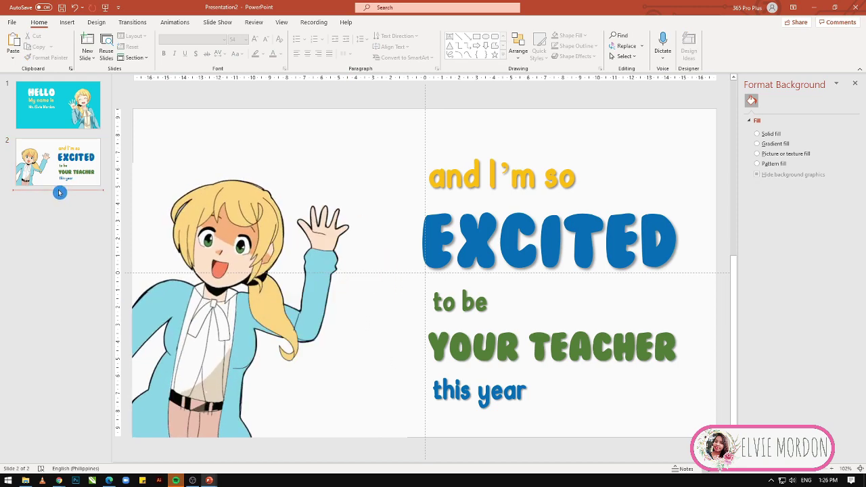
click(89, 57)
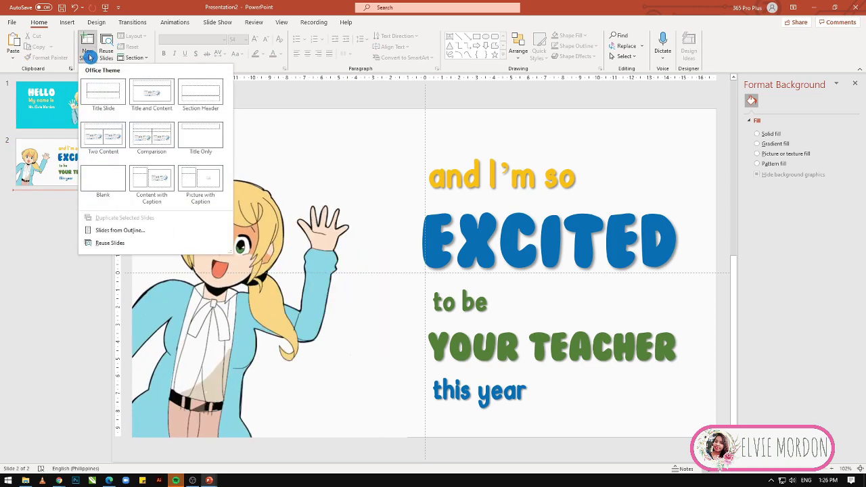
click(125, 173)
Pick character image 3 from the image folder and return to slide 3.
click(237, 235)
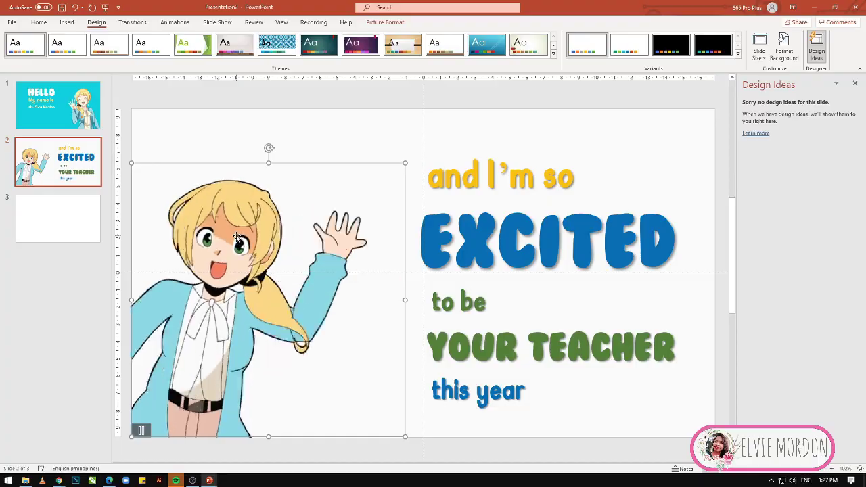
key(alt+Tab)
click(220, 113)
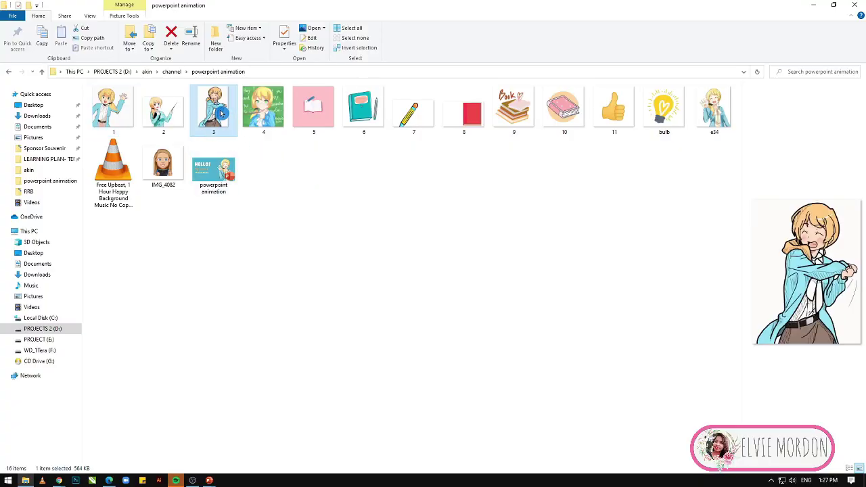
key(alt+Tab)
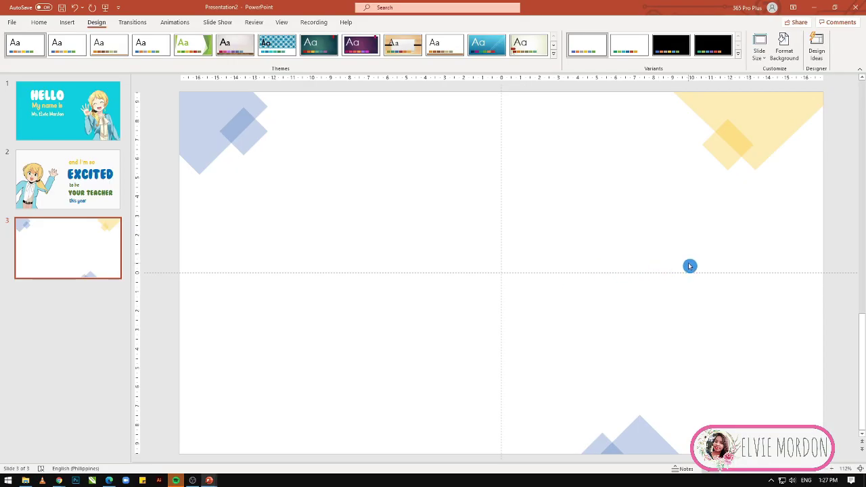
Paste the cheering character on slide 3, apply the first Design Ideas layout, move it right.
key(ctrl+v)
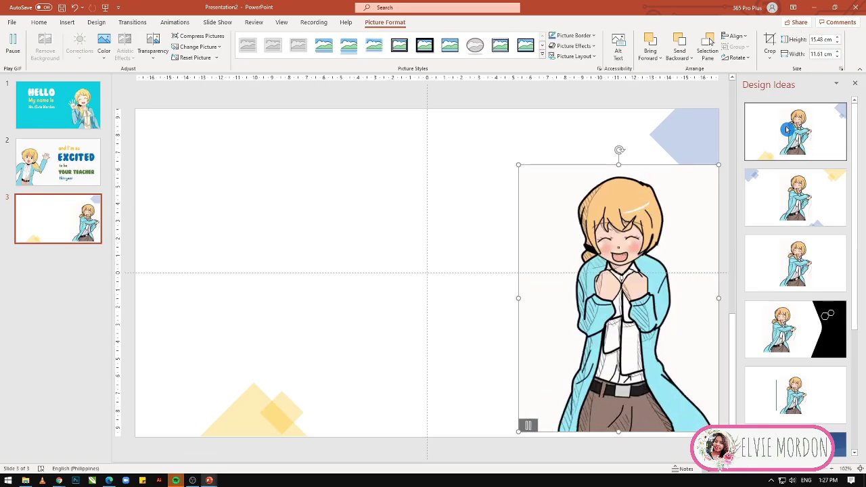
click(787, 129)
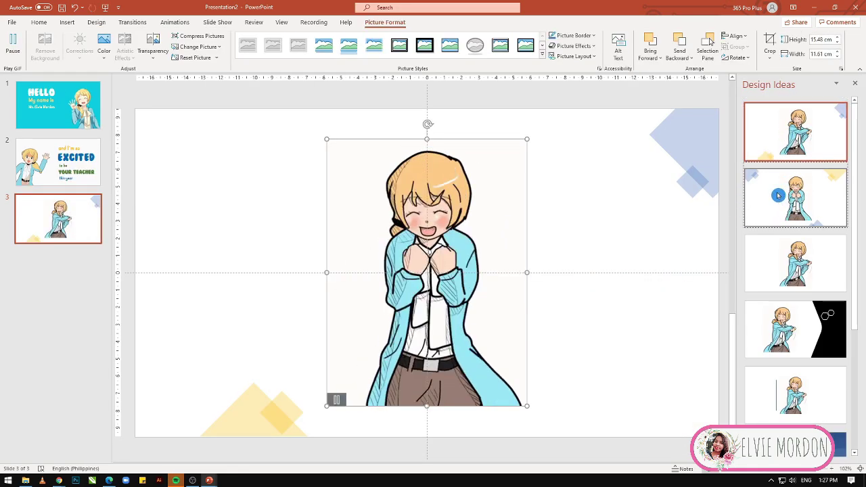
scroll(785, 224, down, 2)
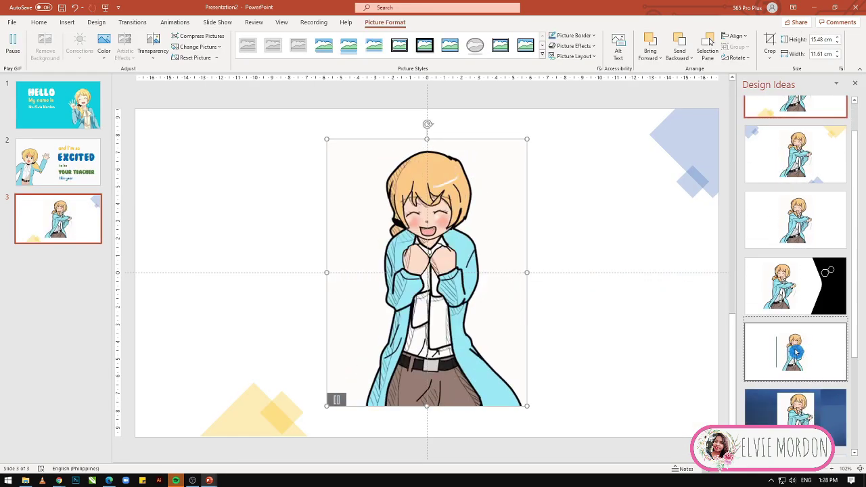
scroll(796, 318, up, 1)
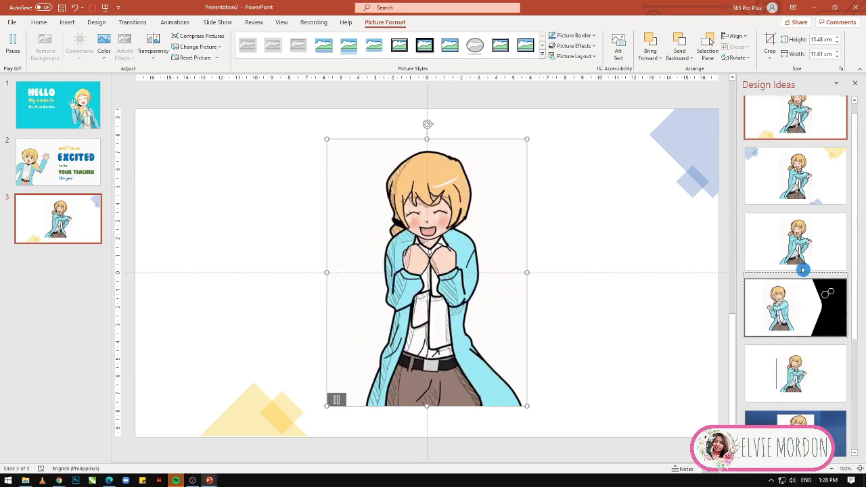
click(794, 184)
scroll(789, 189, up, 1)
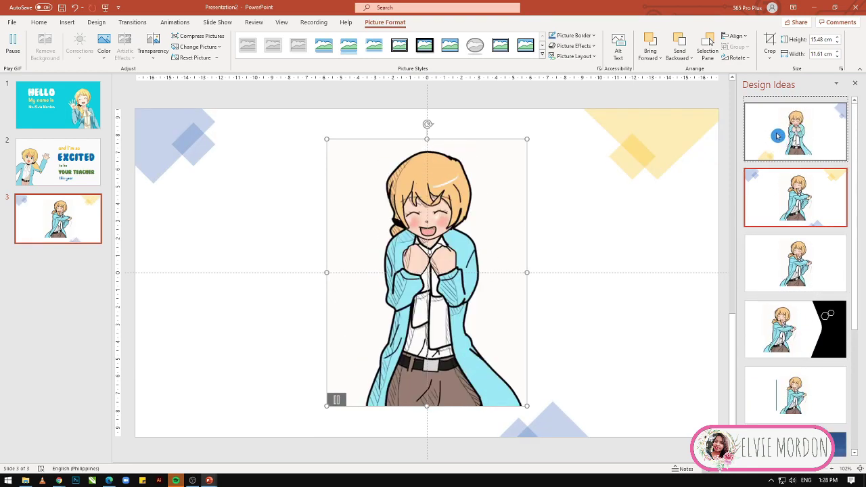
click(778, 135)
mouse_move(467, 262)
mouse_down()
mouse_move(585, 279)
mouse_move(591, 291)
mouse_up()
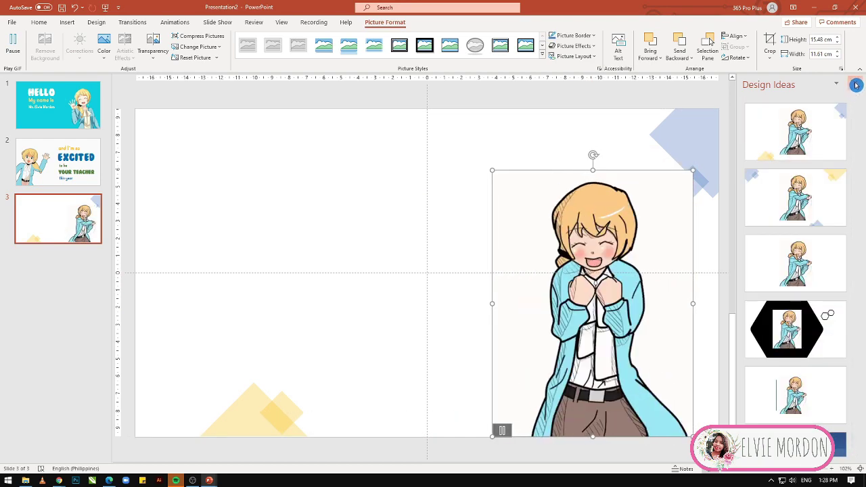
click(566, 262)
click(483, 248)
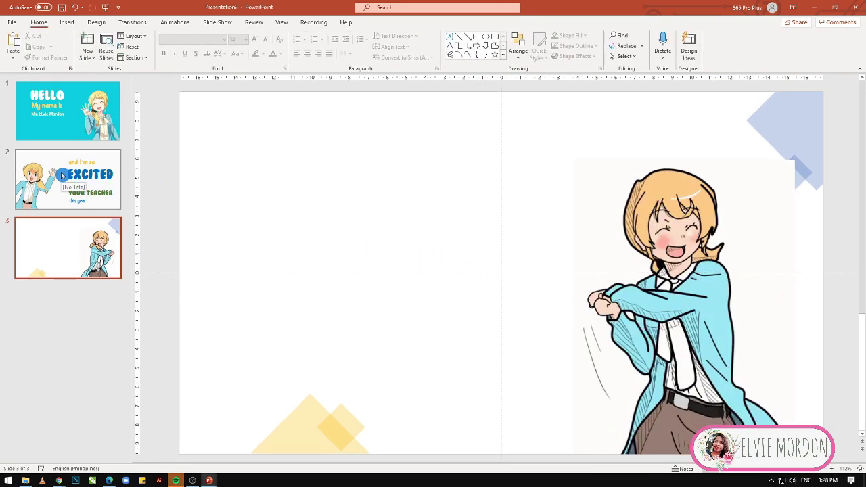
Copy slide 2's five coloured lines and paste them on the left of slide 3.
click(85, 169)
click(583, 169)
shift+click(609, 237)
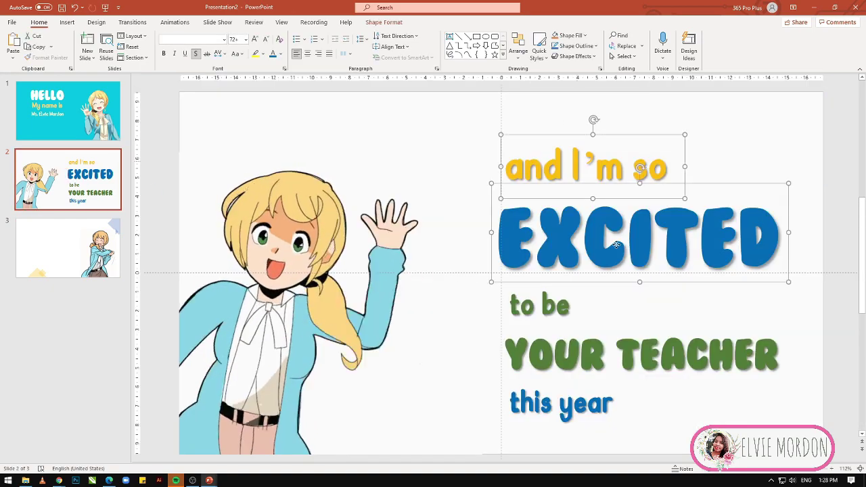
shift+click(542, 305)
shift+click(609, 352)
shift+click(562, 402)
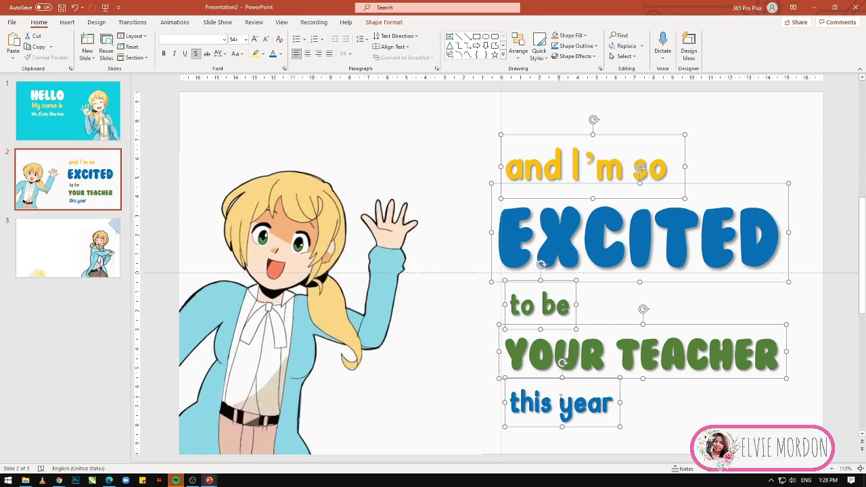
scroll(492, 262, down, 1)
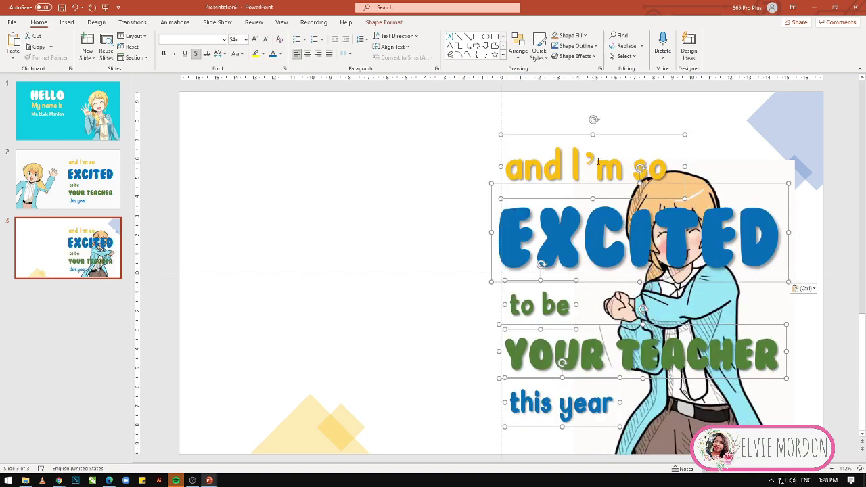
mouse_move(607, 134)
mouse_down()
mouse_move(385, 120)
mouse_move(377, 98)
mouse_up()
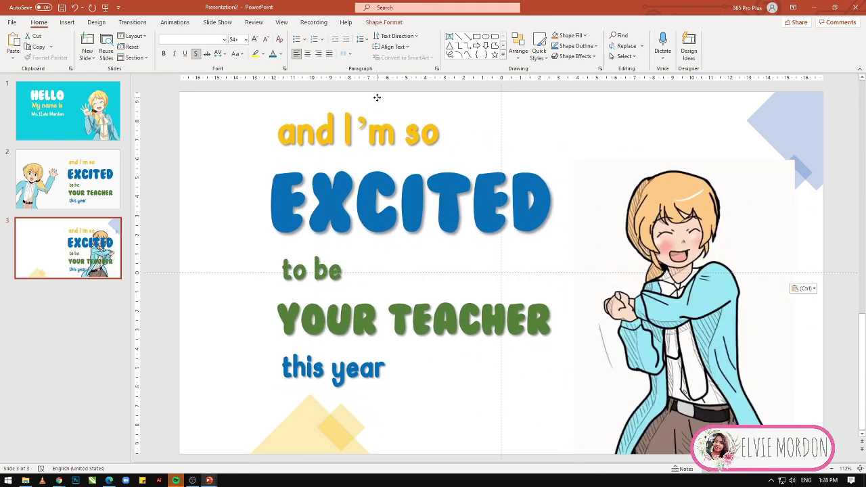
Reword slide 3's first two lines to 'I'm COOL' and 'FUNNY'.
click(634, 124)
click(313, 135)
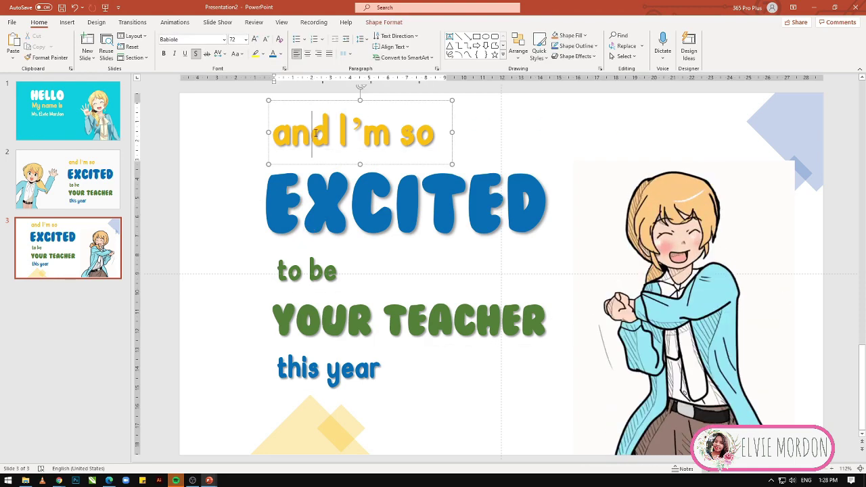
triple_click(316, 134)
key(Delete)
text(I’m C)
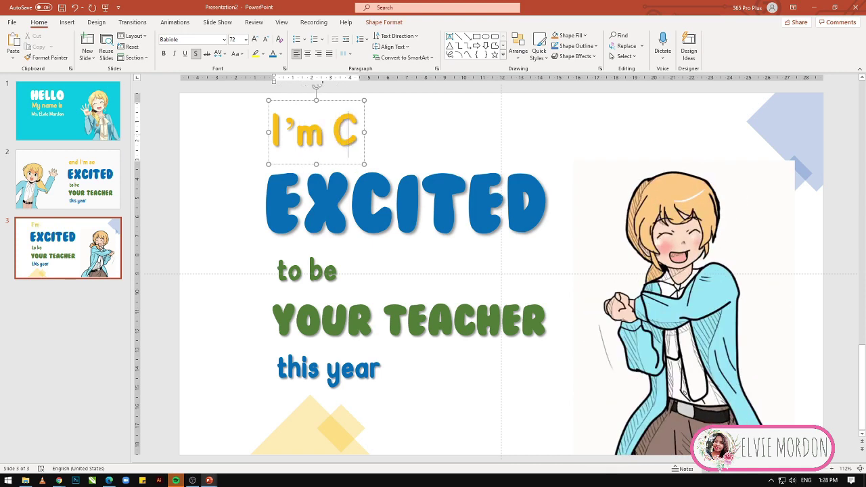
text(OOL)
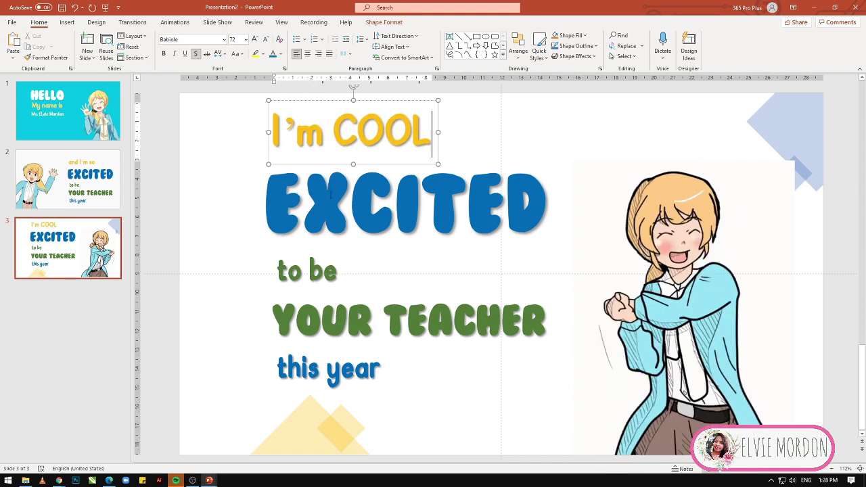
click(367, 208)
double_click(367, 207)
text(F)
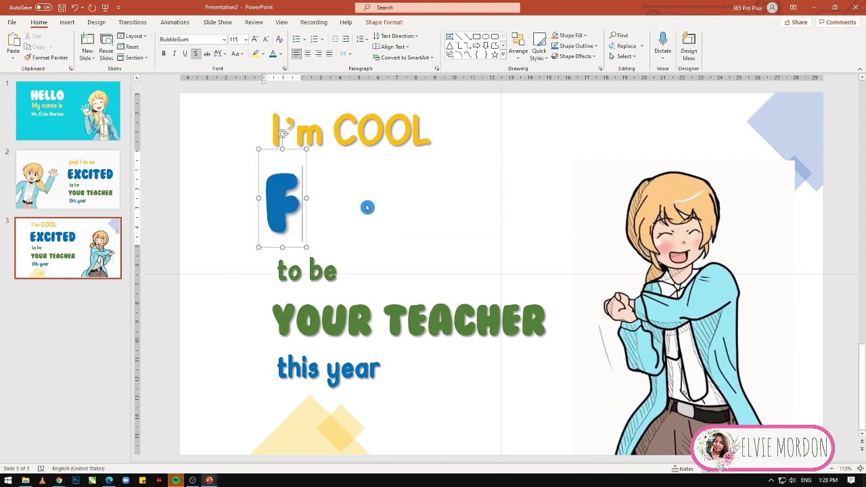
text(UNNY)
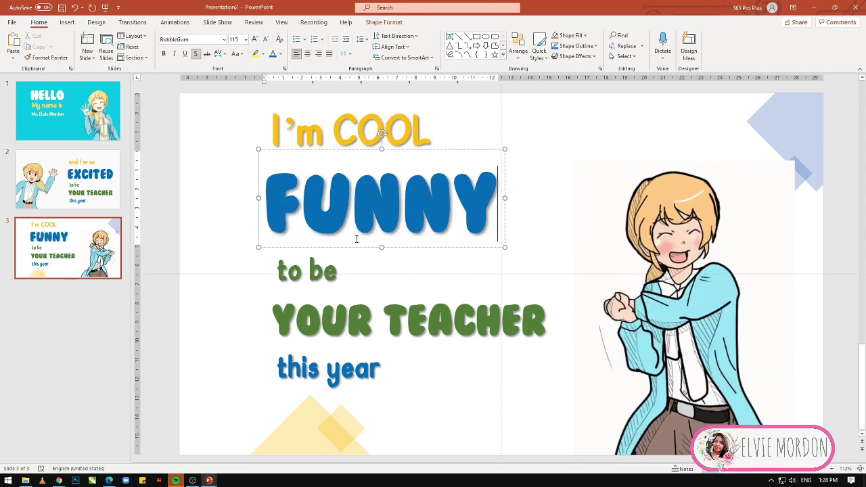
Change 'to be' to 'AND' and 'YOUR TEACHER' to 'FRIENDLY'.
click(306, 279)
triple_click(308, 279)
text(AND)
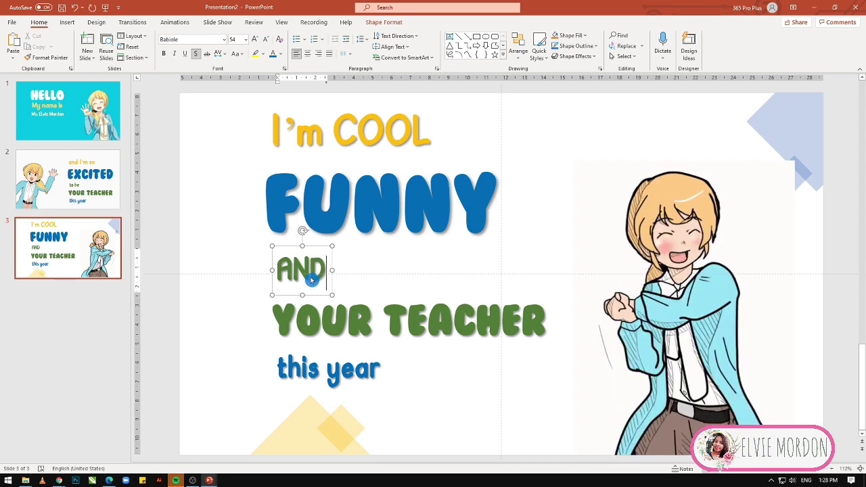
click(378, 327)
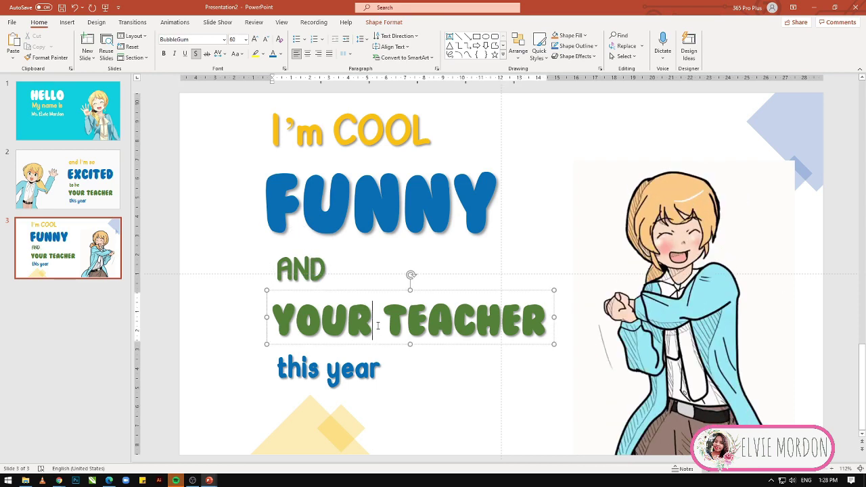
triple_click(378, 322)
text(FRIENDLY)
click(385, 202)
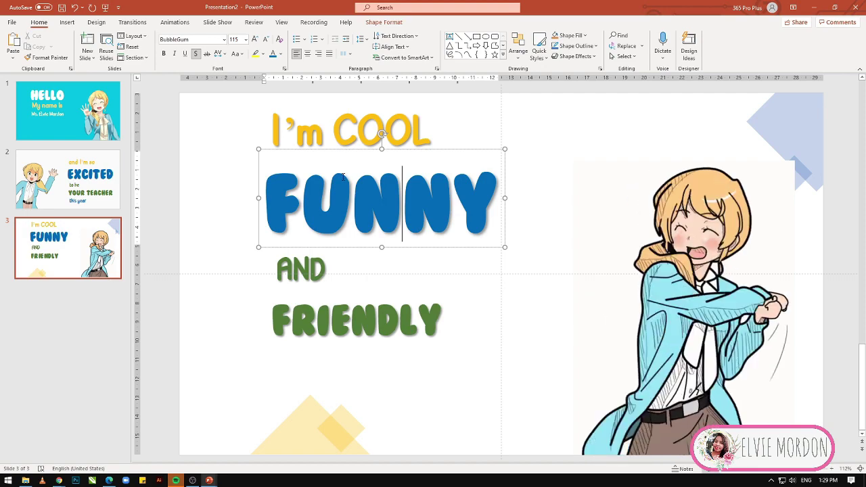
drag(343, 177, 265, 109)
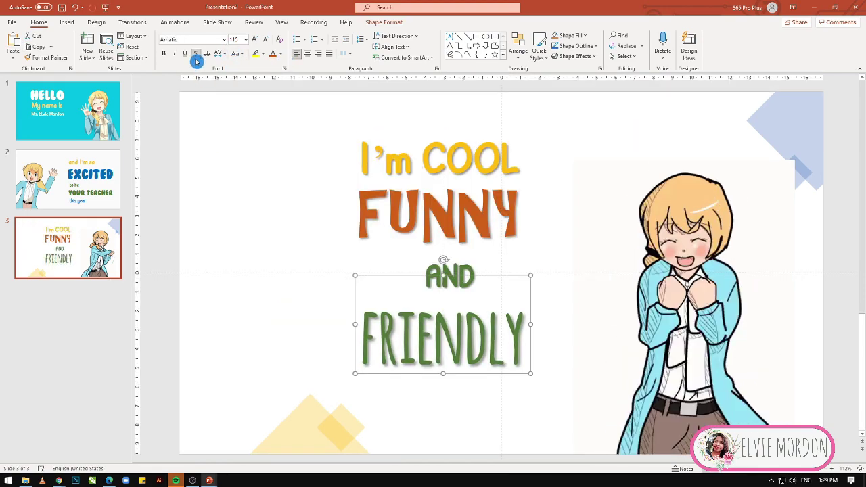
Format-paint FRIENDLY's thin Amatic font onto AND, then copy Chrome's thumbs-up smiley image.
click(196, 60)
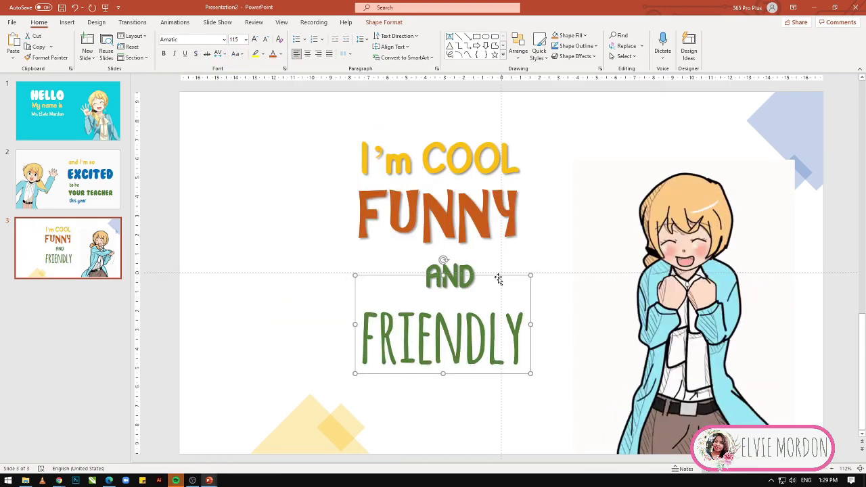
click(473, 216)
click(465, 328)
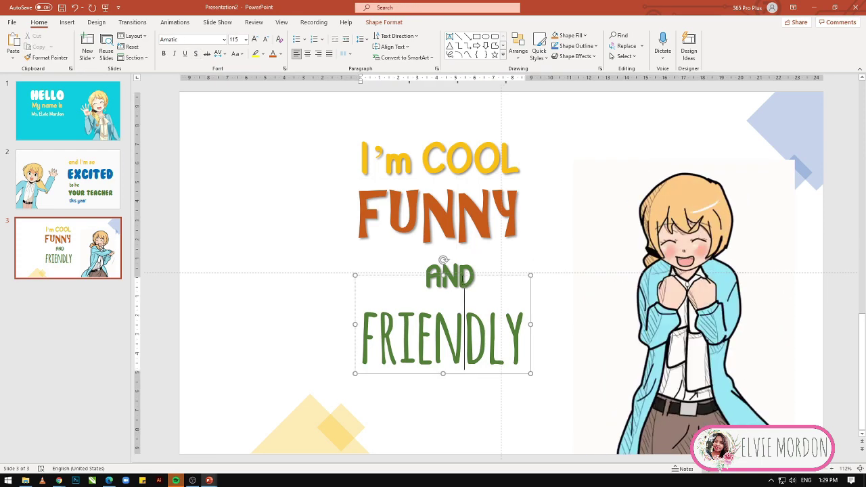
click(460, 270)
key(Escape)
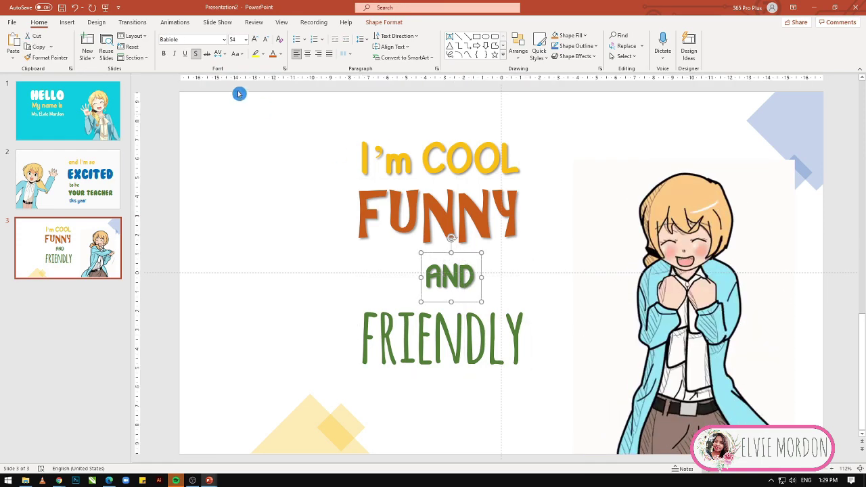
click(466, 258)
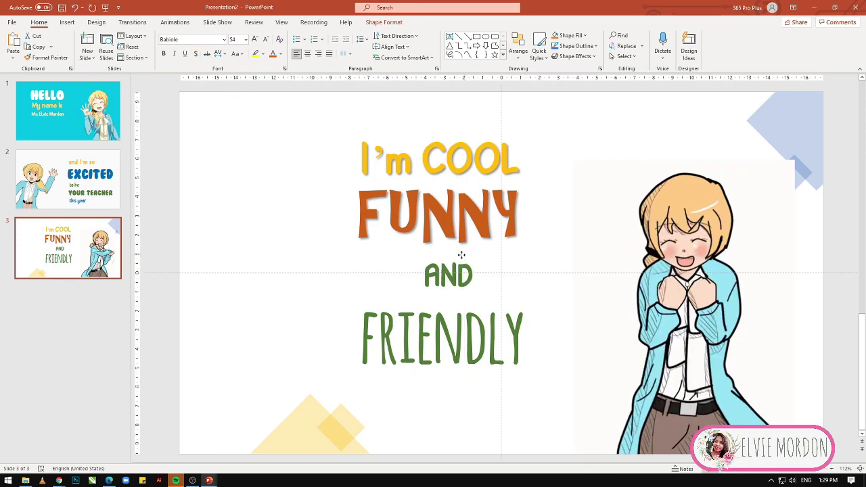
click(501, 320)
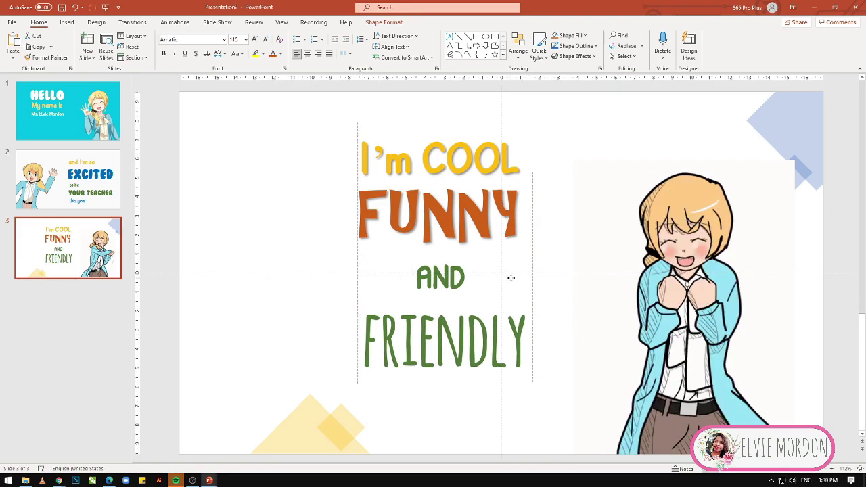
drag(507, 278, 513, 280)
click(273, 241)
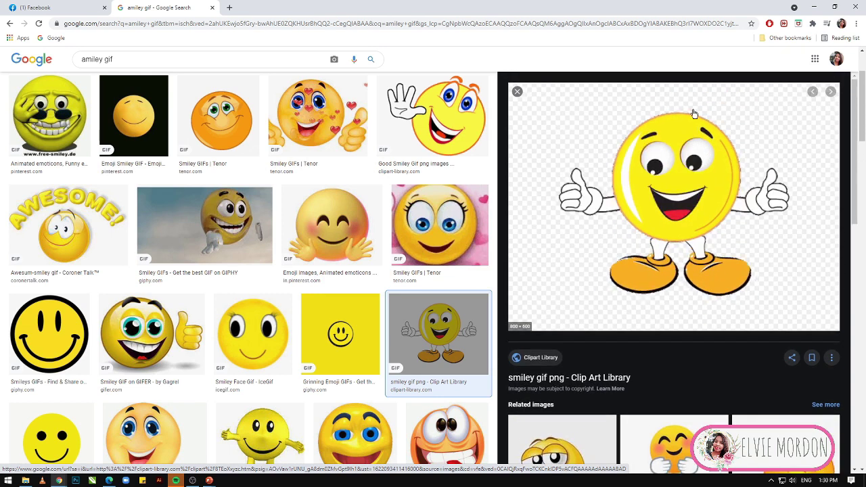
right_click(683, 172)
click(725, 294)
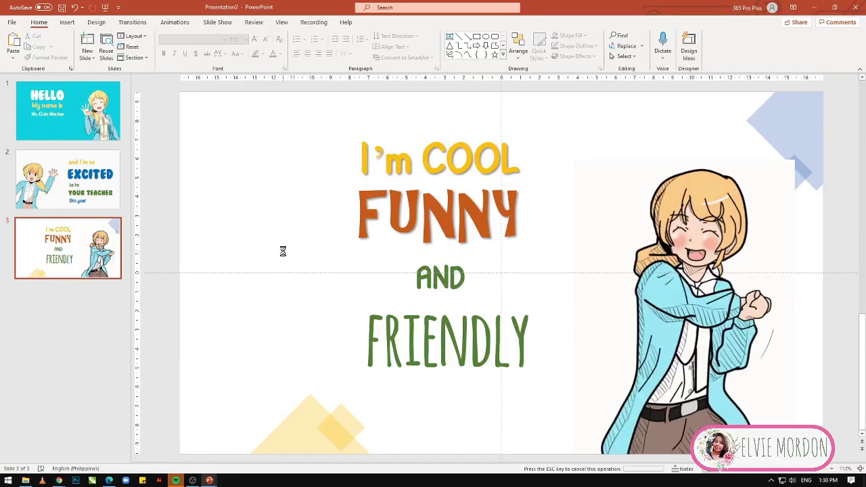
Paste the thumbs-up smiley left of slide 3's title and pause the girl's GIF animation.
key(ctrl+v)
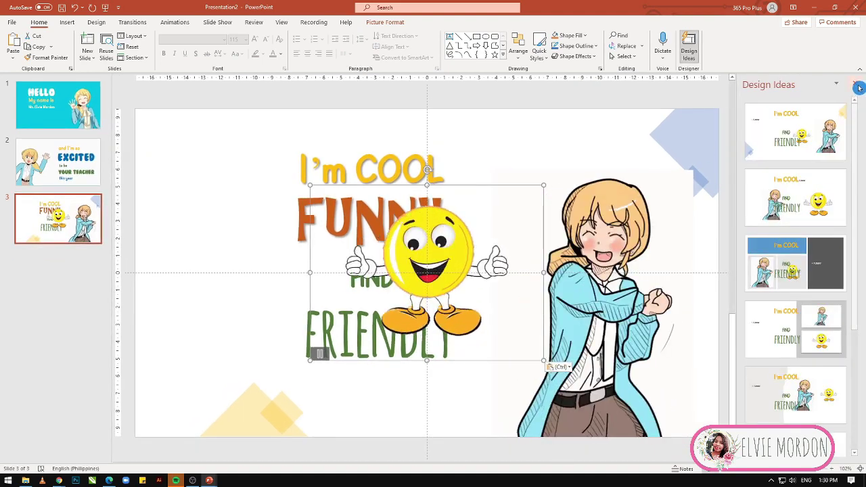
click(858, 86)
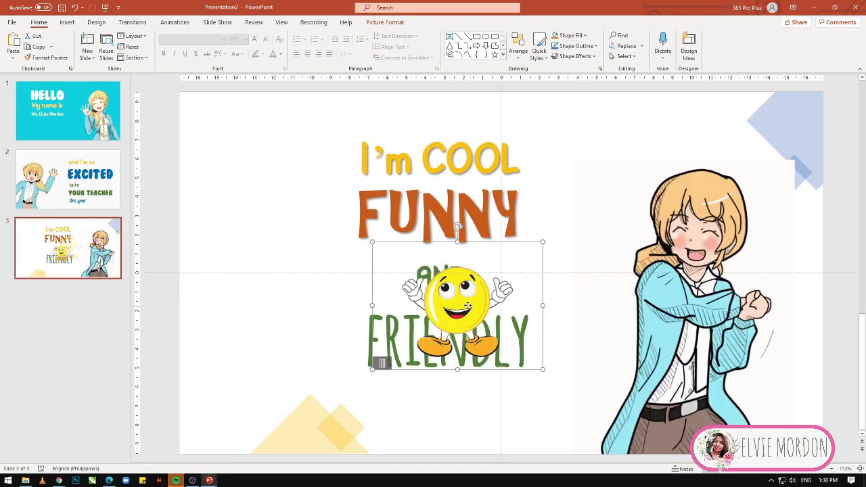
drag(499, 245, 301, 180)
click(679, 311)
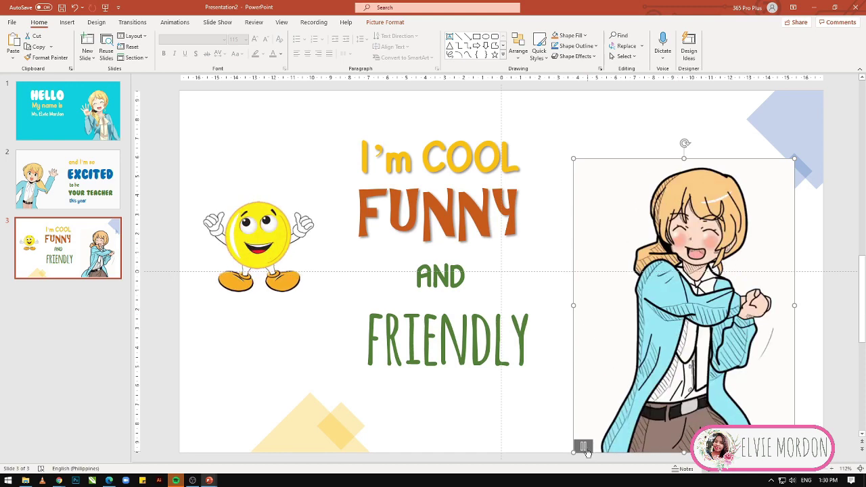
click(583, 446)
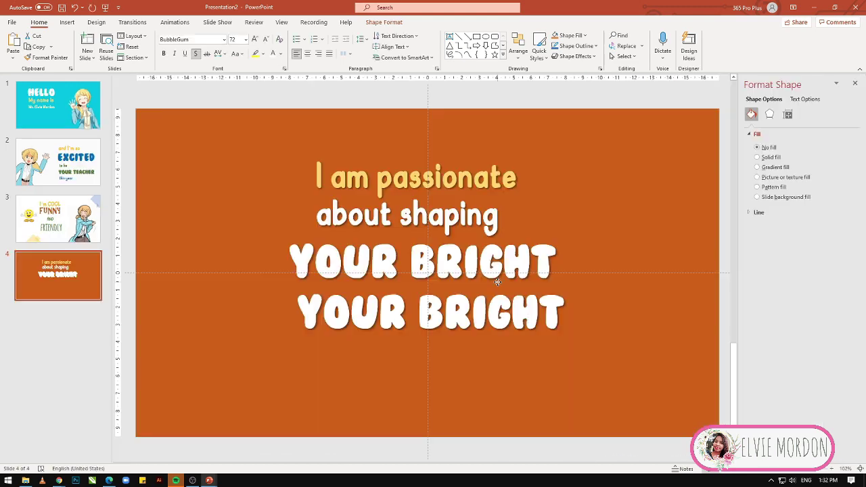
Replace the duplicate line with 'YOUNG MINDS.' and nudge it left and down.
triple_click(467, 319)
text(YOUNG MINDS.)
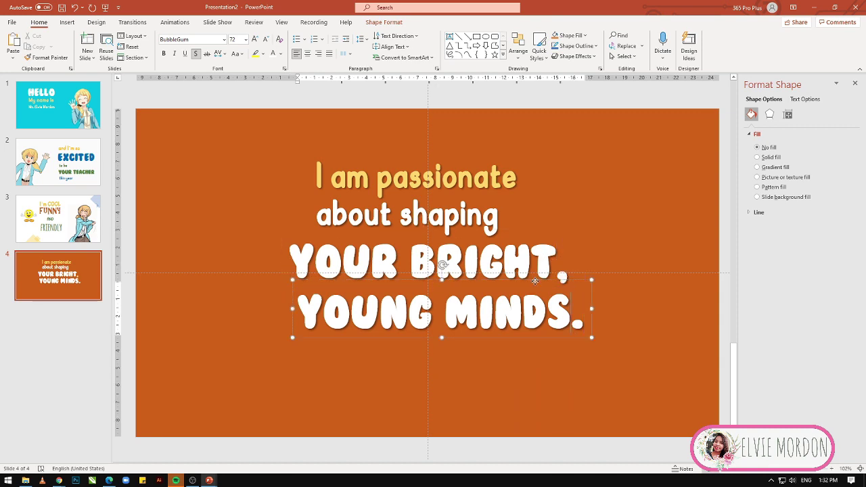
drag(535, 280, 513, 287)
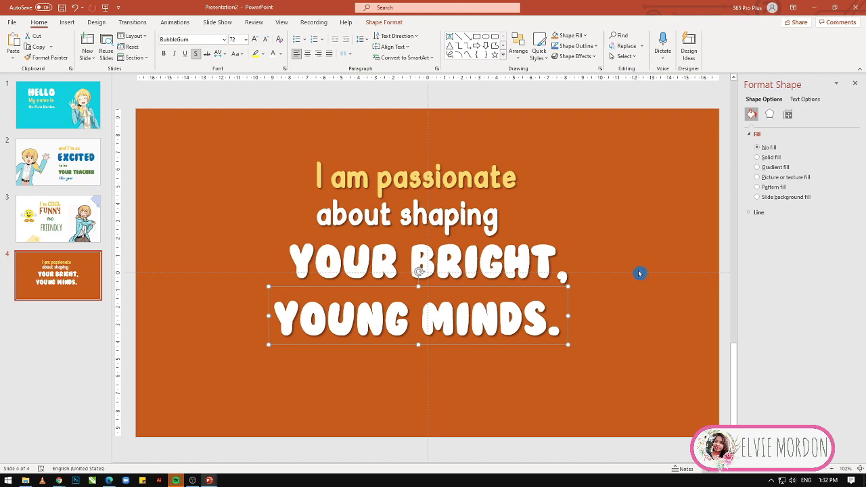
click(639, 274)
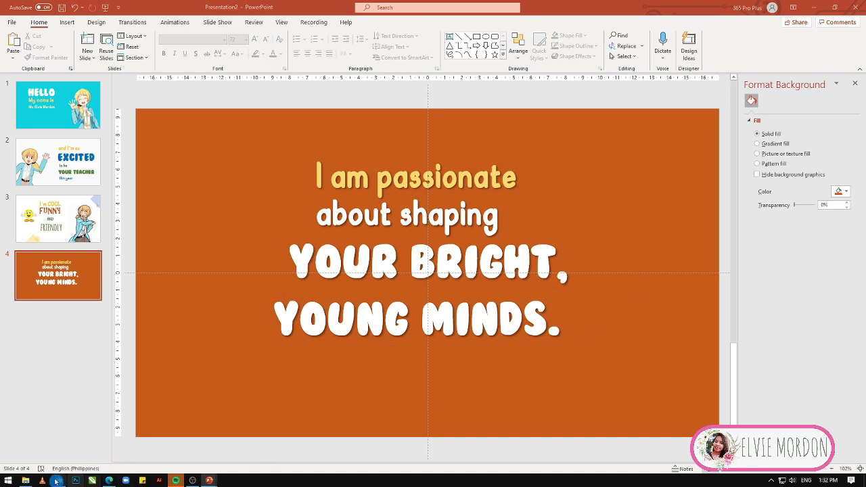
Pick the bulb image in the 'powerpoint animation' folder, then switch back to Presentation2.
mouse_move(25, 480)
click(37, 465)
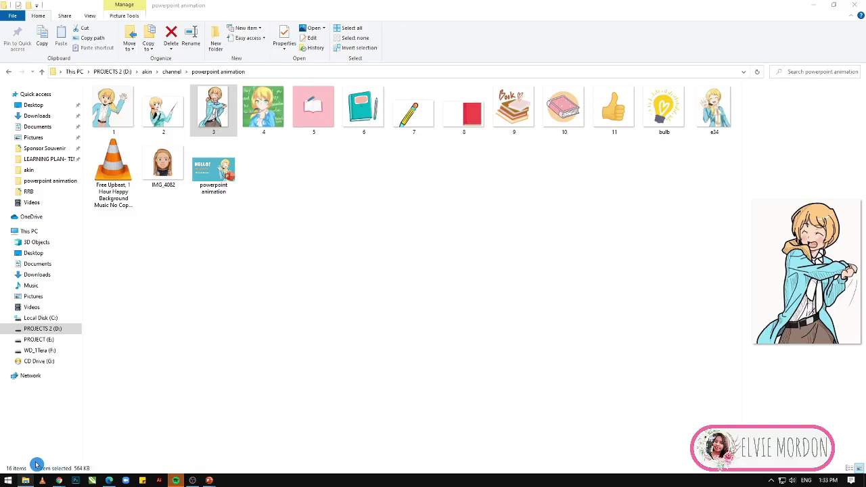
click(661, 114)
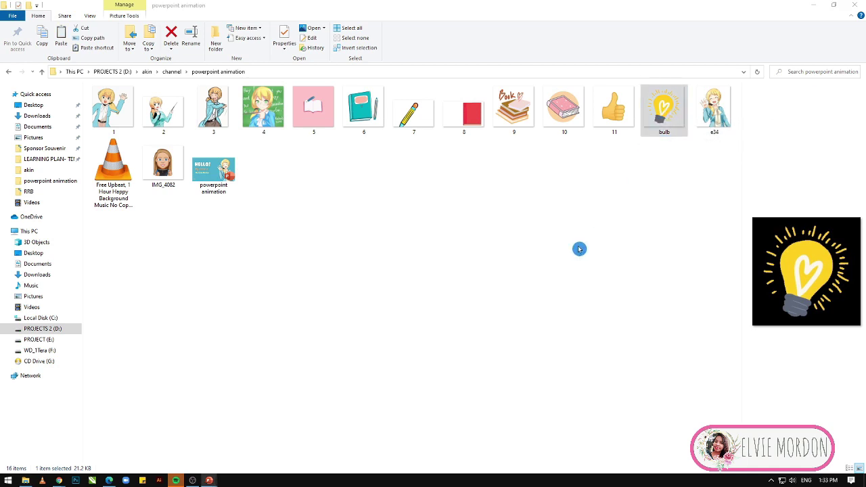
mouse_move(209, 481)
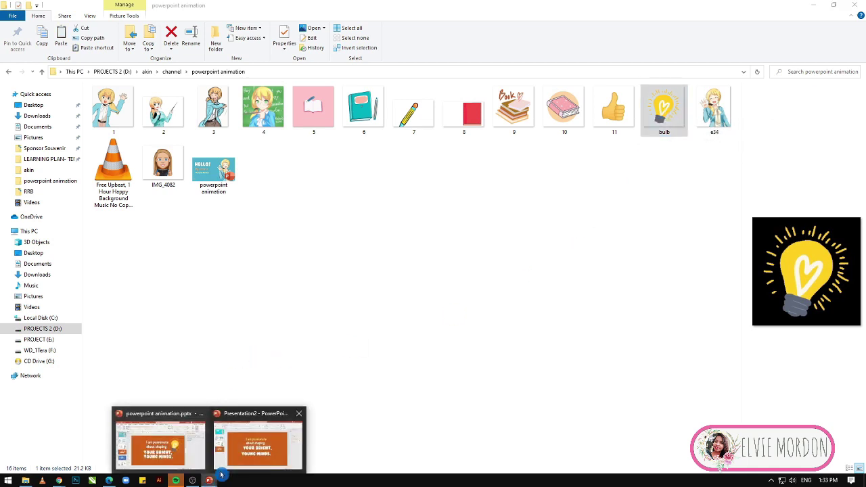
click(238, 463)
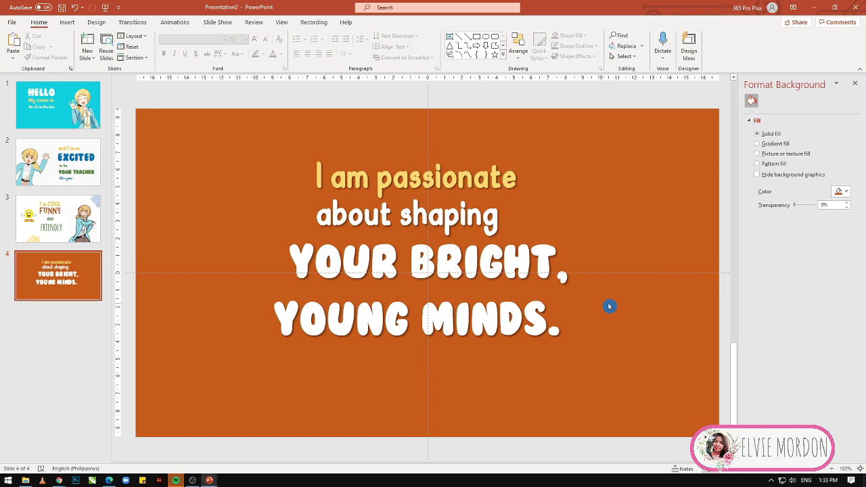
Paste the bulb image onto slide 4 and close the picture formatting and design suggestion panes.
key(ctrl+v)
click(770, 100)
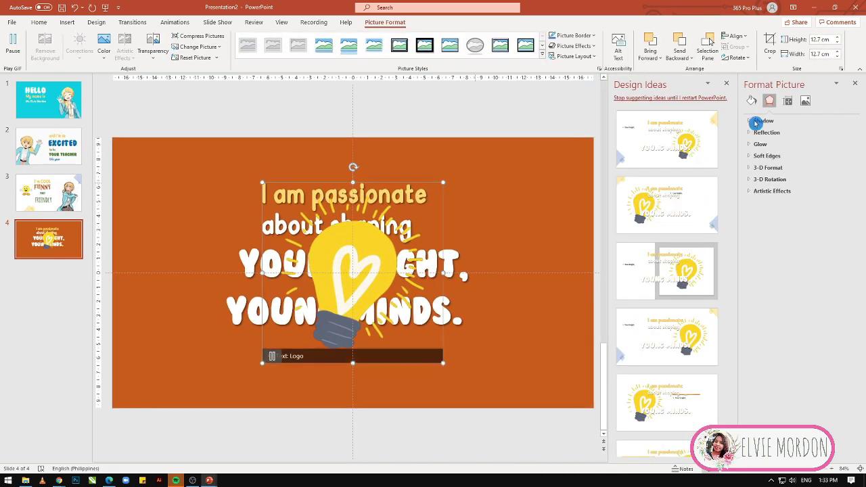
click(855, 83)
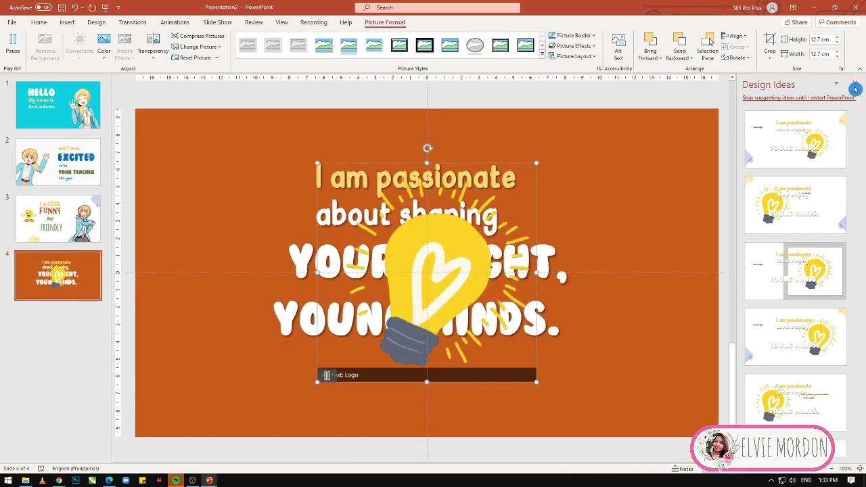
click(855, 89)
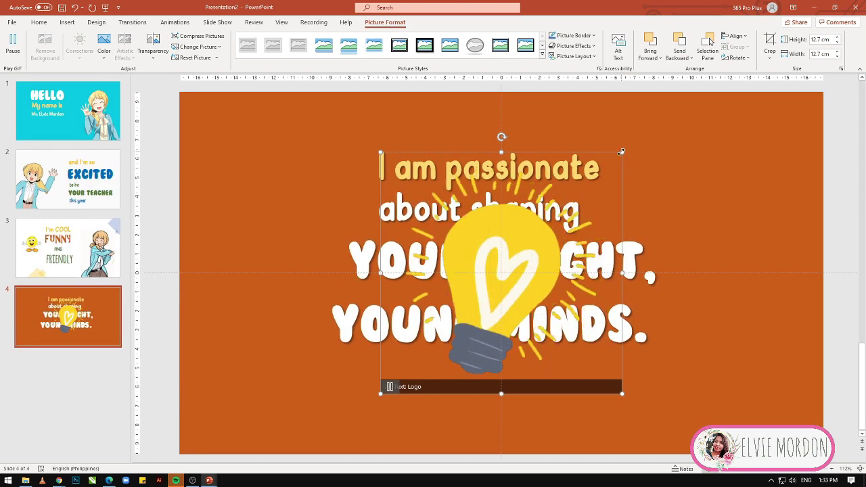
Resize the lightbulb to about 8.48 cm and place it in the slide's upper-right corner.
drag(622, 152, 525, 249)
mouse_move(467, 305)
mouse_down()
mouse_move(748, 159)
mouse_move(737, 172)
mouse_up()
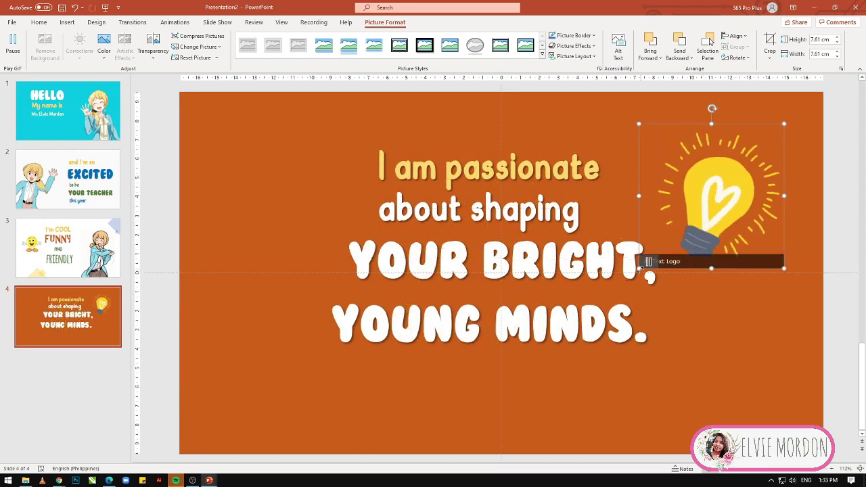
drag(639, 269, 627, 276)
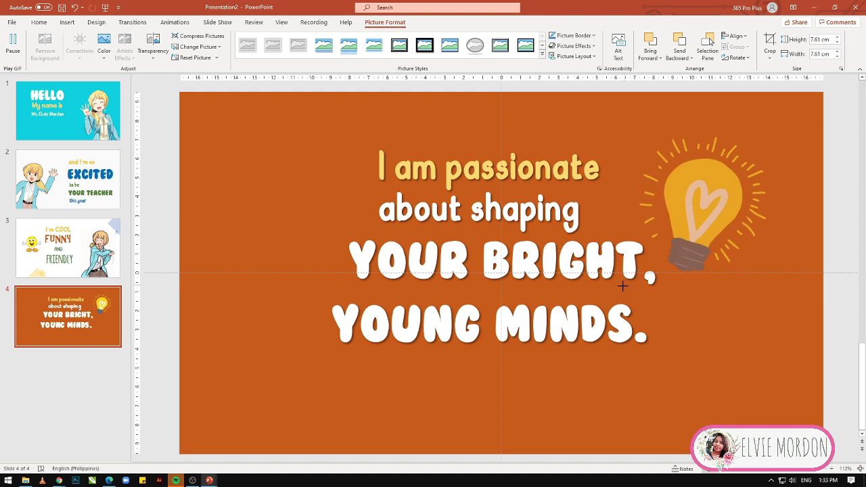
click(647, 408)
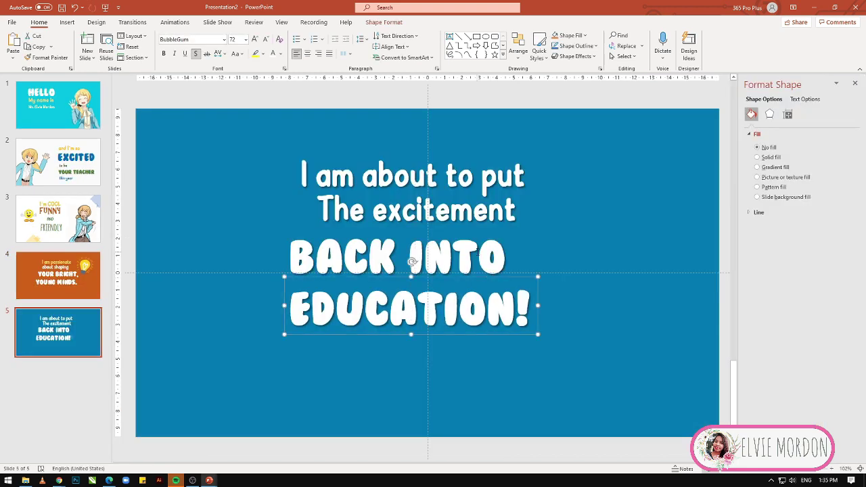
click(478, 256)
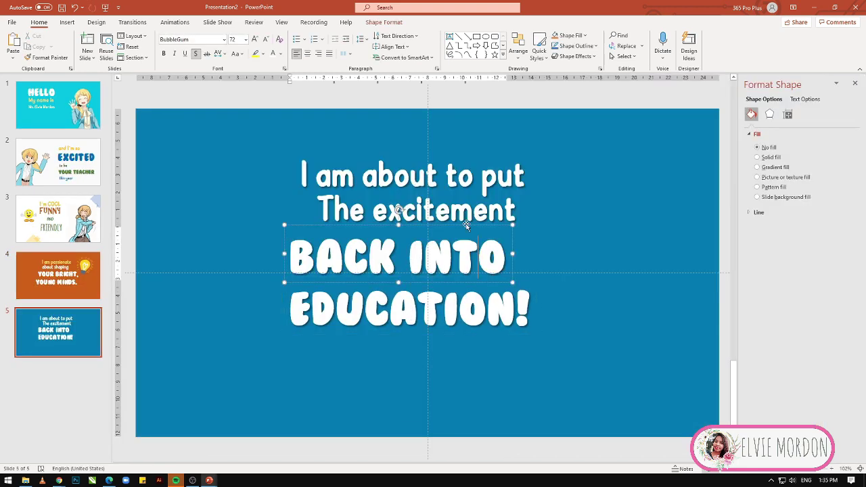
Nudge slide 5's BACK INTO and EDUCATION! text boxes rightward so they centre under the other lines.
drag(467, 225, 481, 229)
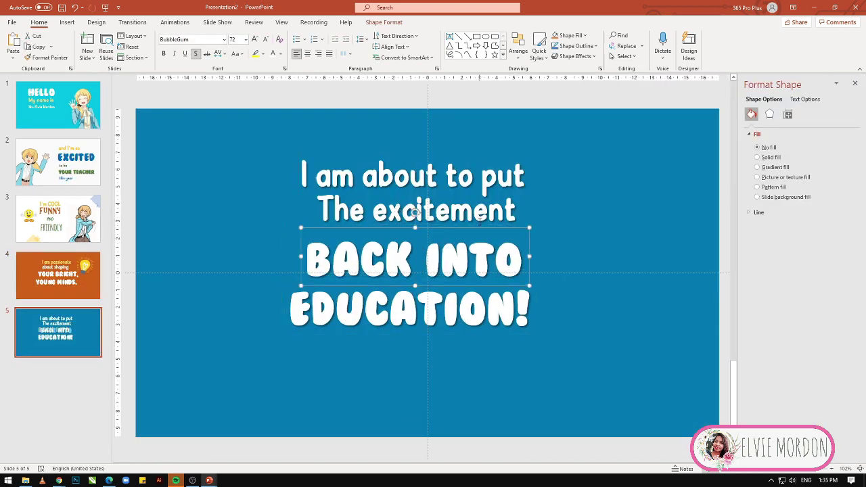
drag(455, 277, 467, 283)
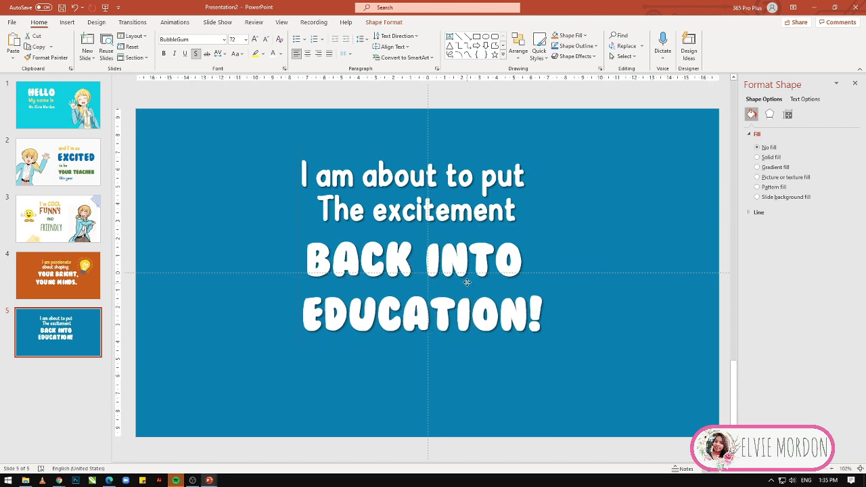
click(624, 249)
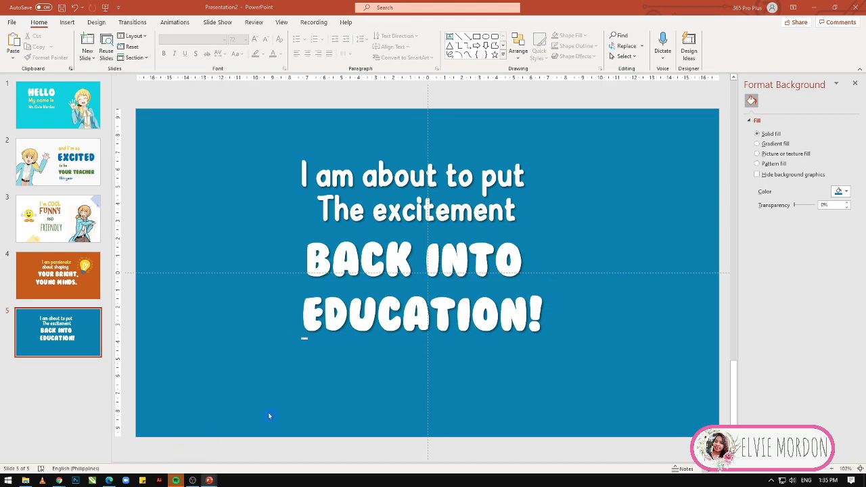
click(97, 453)
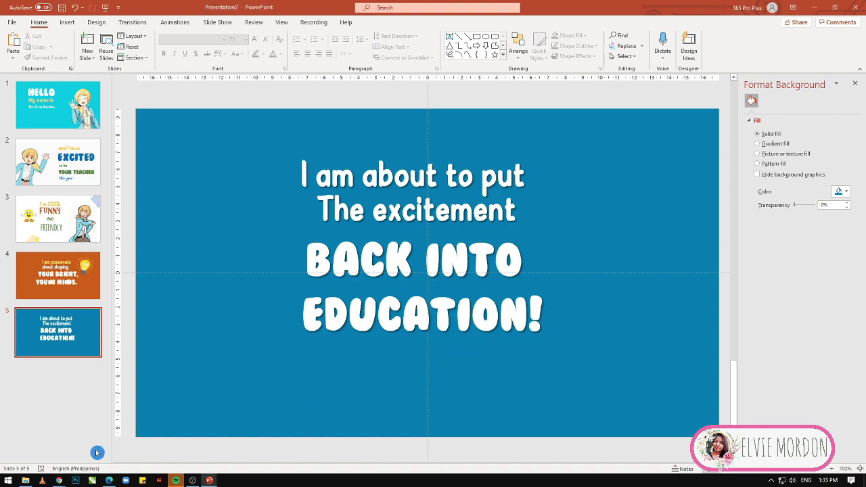
click(29, 482)
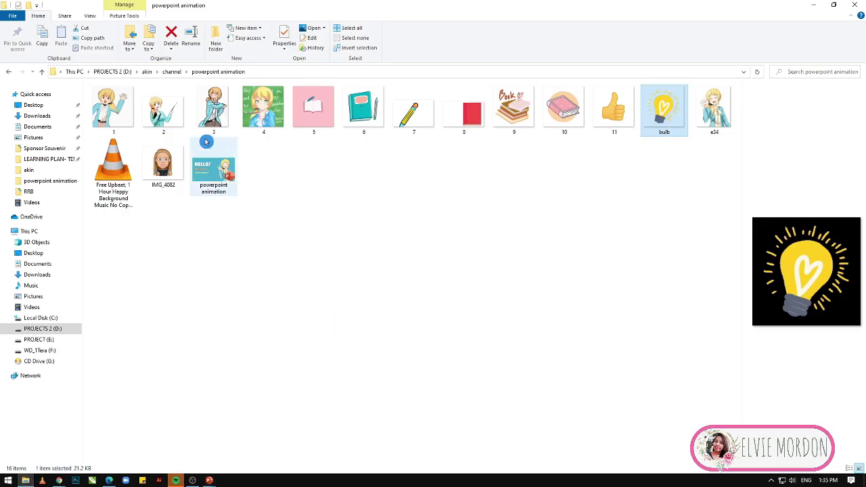
Multi-select images 6, 7, 8, 9, 10, 11 and bulb in the folder, then return to PowerPoint.
click(375, 121)
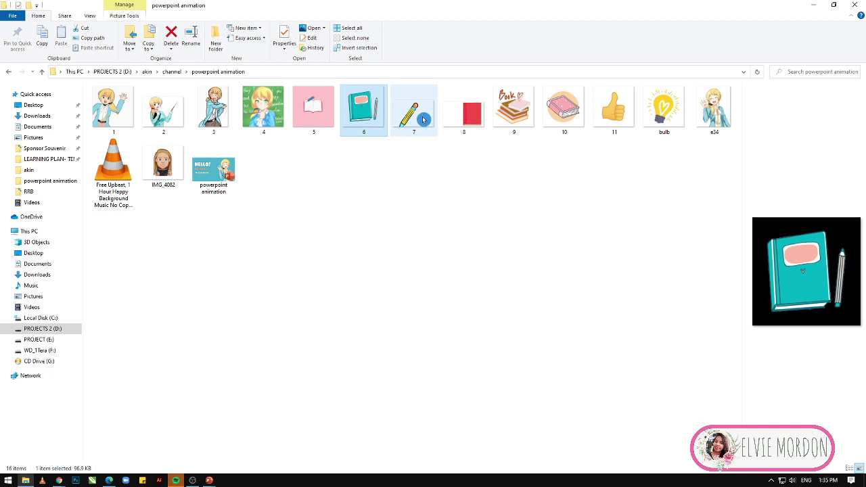
ctrl+click(423, 120)
click(480, 120)
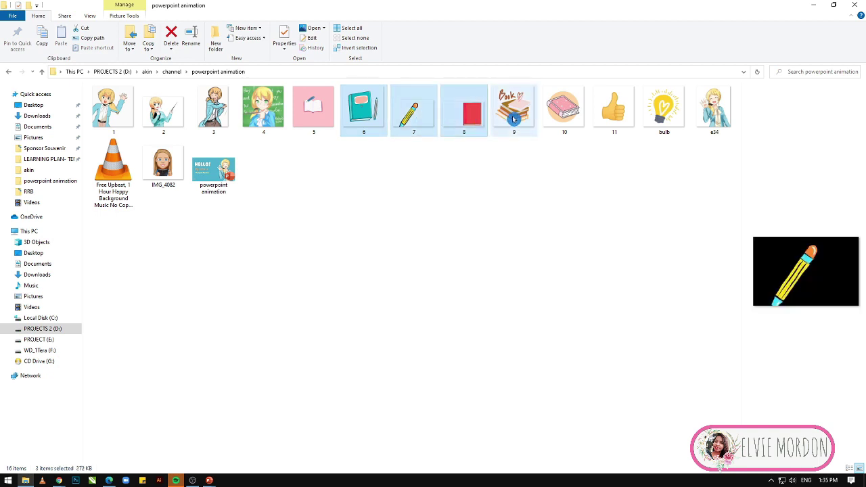
click(530, 120)
click(581, 121)
ctrl+click(627, 120)
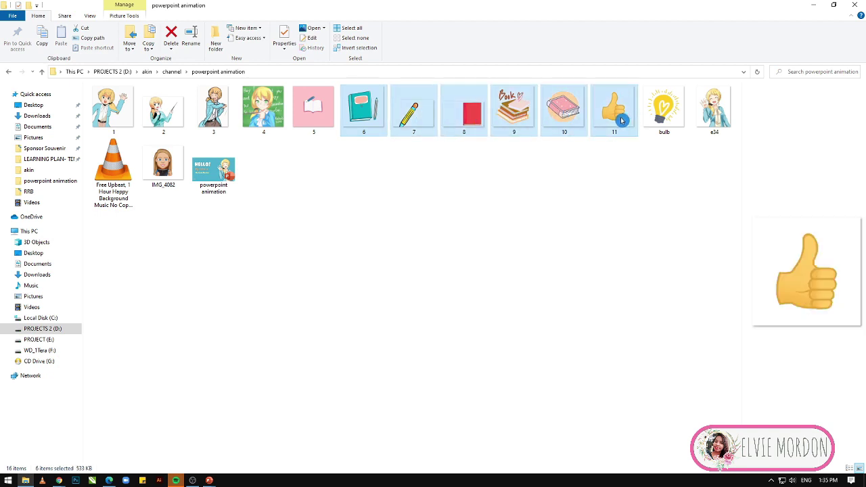
ctrl+click(667, 118)
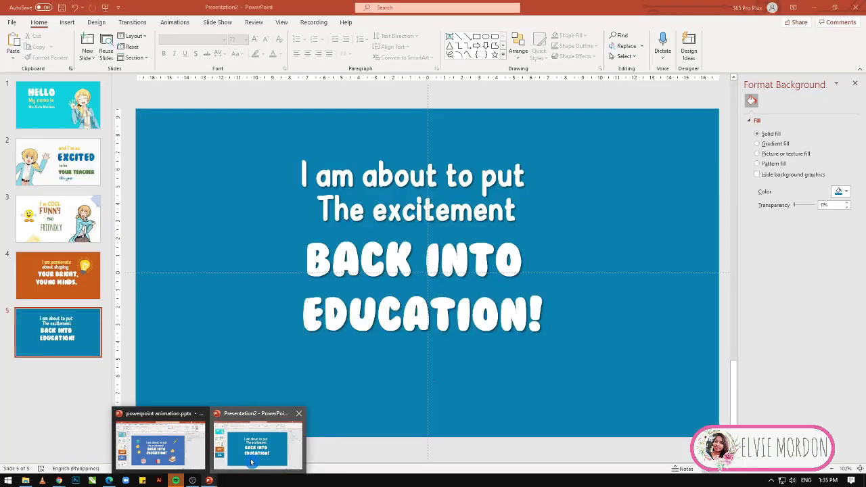
mouse_move(209, 481)
click(255, 443)
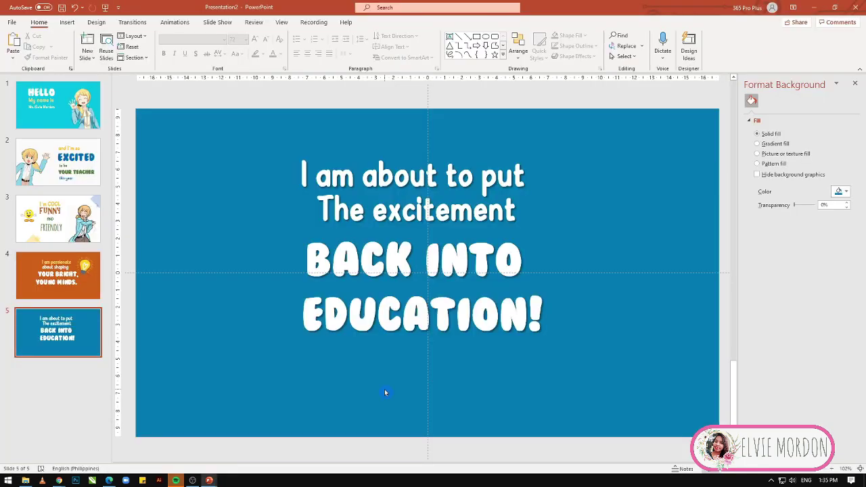
Paste the pictures onto slide 5; place thumbs-up right, big book lower-left, book stack lower-right.
key(ctrl+v)
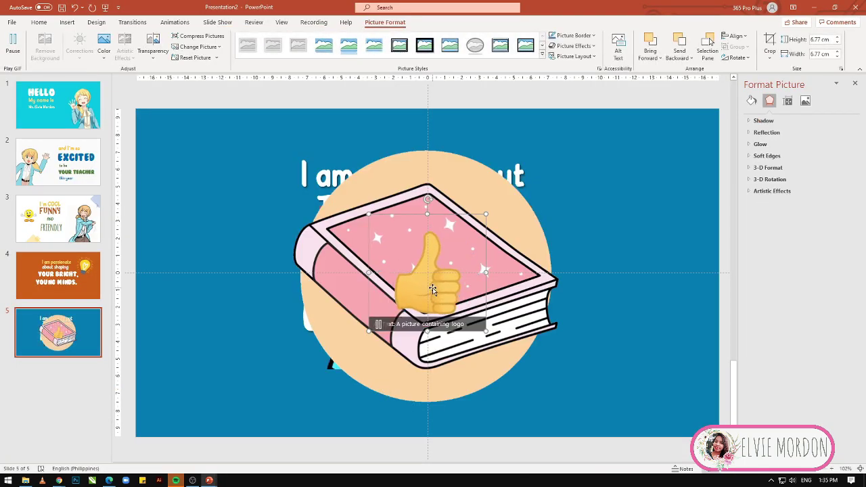
drag(433, 289, 629, 281)
click(647, 264)
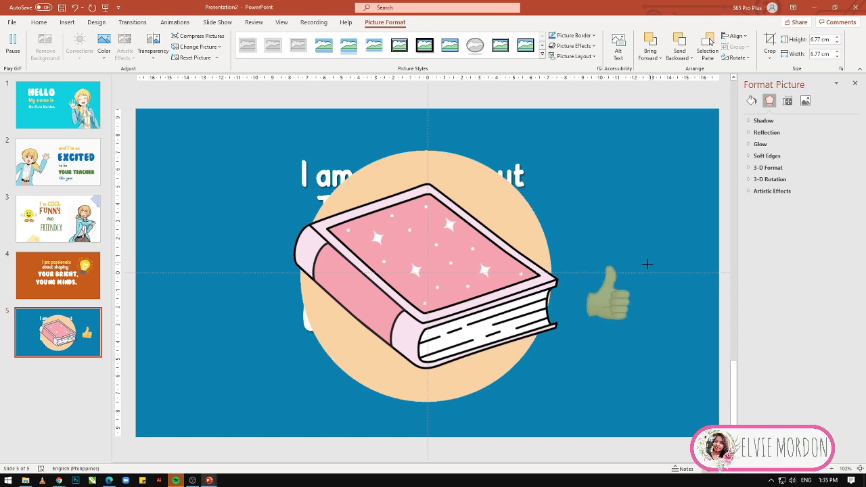
drag(580, 116, 261, 366)
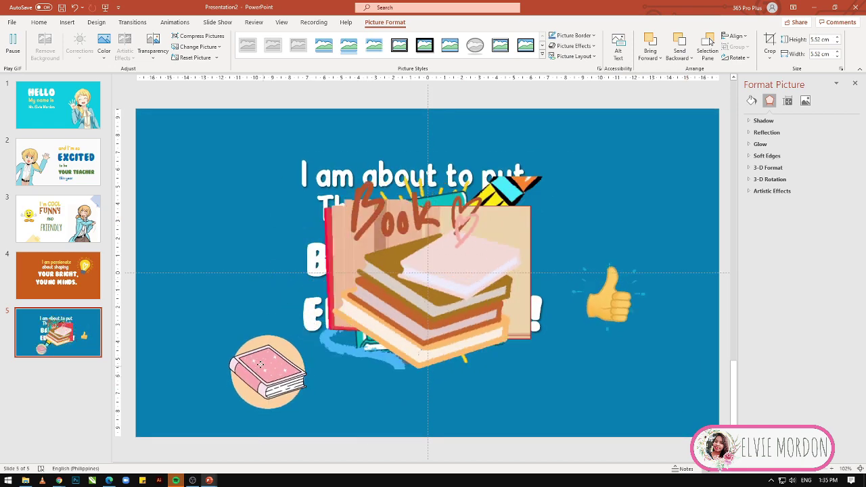
drag(325, 373, 379, 319)
mouse_move(419, 285)
mouse_down()
mouse_move(612, 230)
mouse_move(579, 387)
mouse_up()
drag(474, 284, 440, 338)
Arrange the open book below the text, pencil upper right, NOTE book upper left, lightbulb left, all shrunk.
mouse_move(501, 298)
mouse_down()
mouse_move(517, 278)
mouse_move(384, 374)
mouse_up()
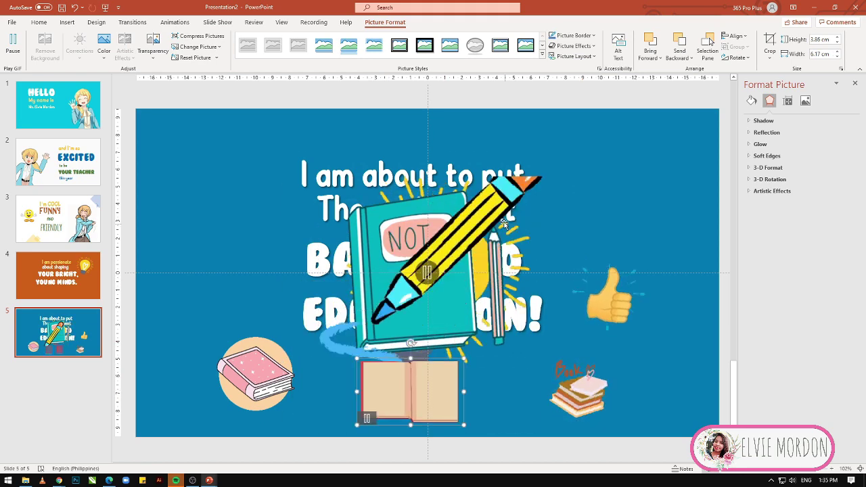
drag(329, 315, 621, 188)
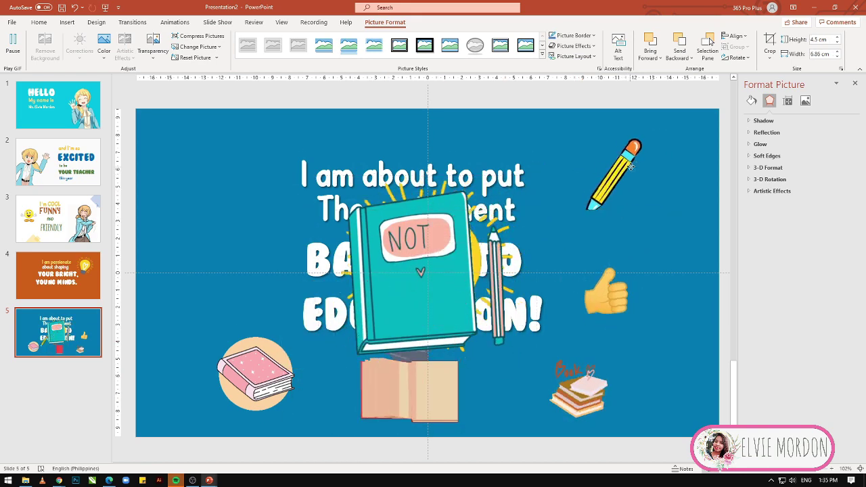
drag(452, 232, 264, 172)
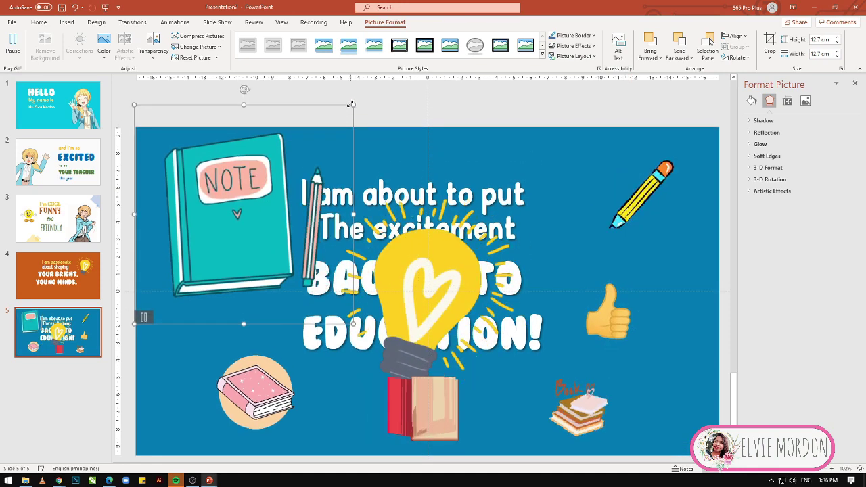
mouse_move(353, 104)
mouse_down()
mouse_move(213, 244)
mouse_move(227, 153)
mouse_up()
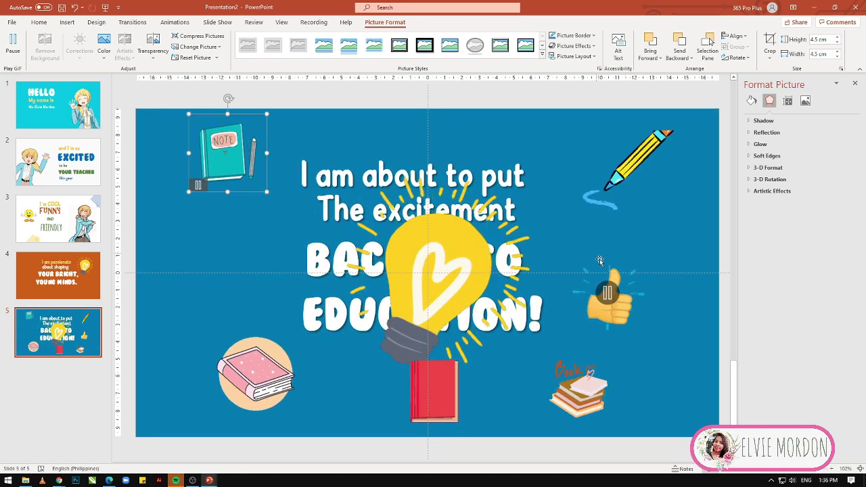
click(498, 365)
drag(493, 191, 472, 238)
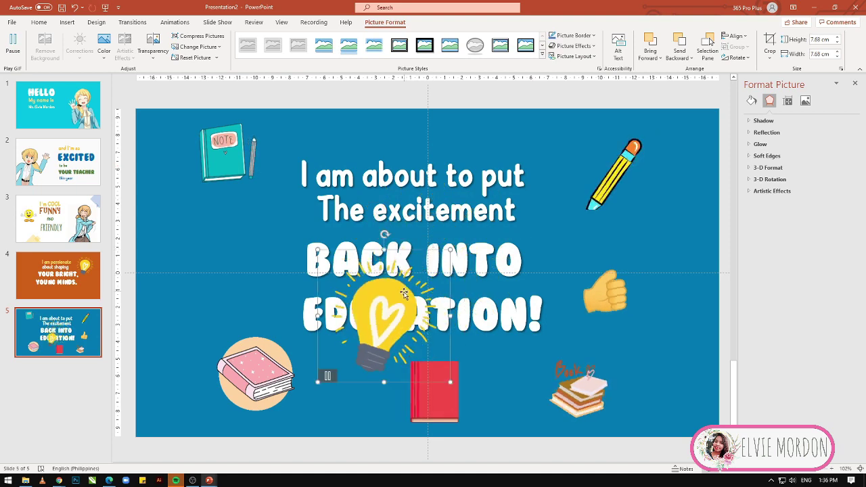
drag(433, 284, 225, 250)
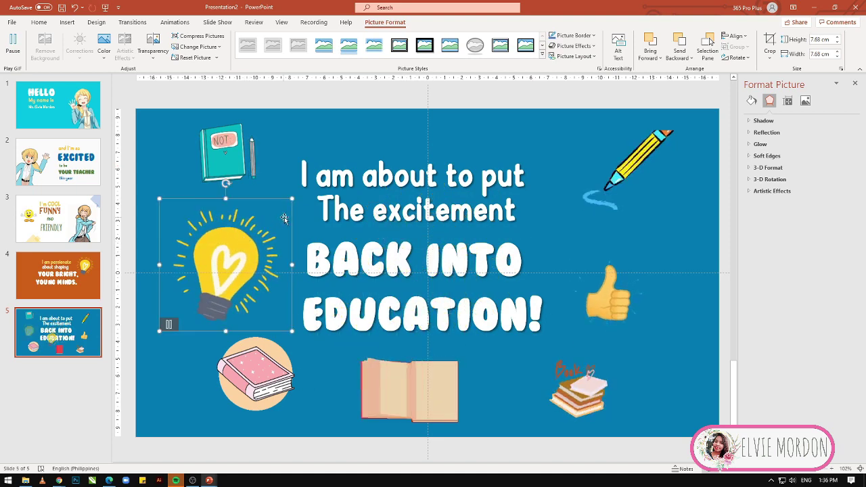
click(621, 303)
click(698, 223)
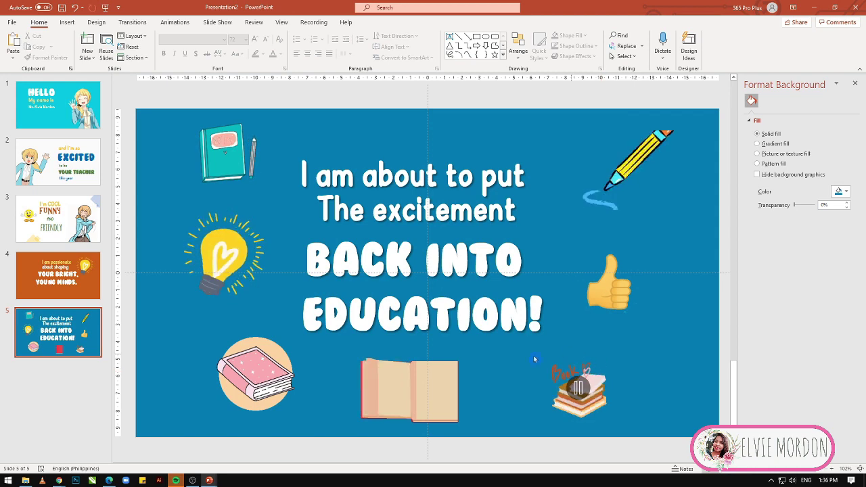
On slide 6, nudge the 'so expect' text box slightly into place.
click(80, 369)
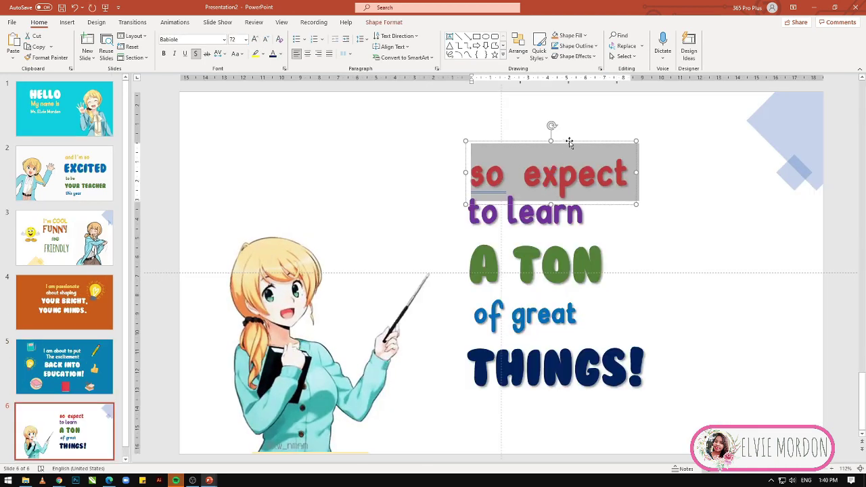
drag(570, 141, 567, 136)
click(713, 272)
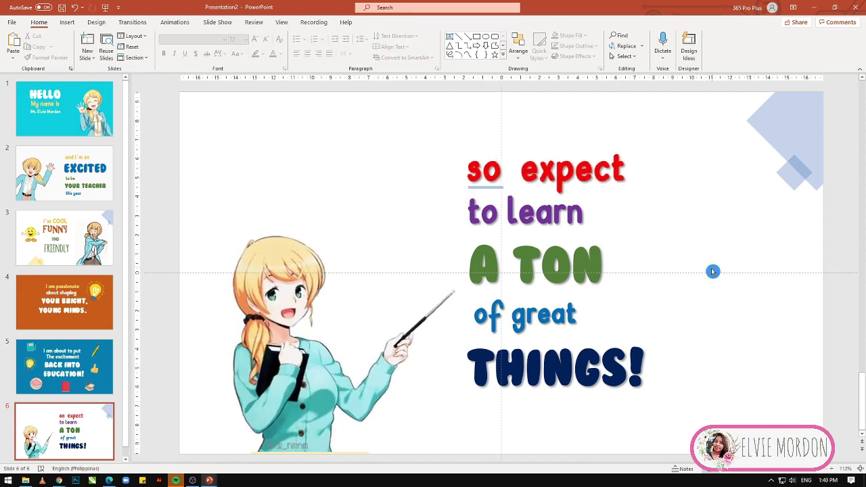
click(315, 231)
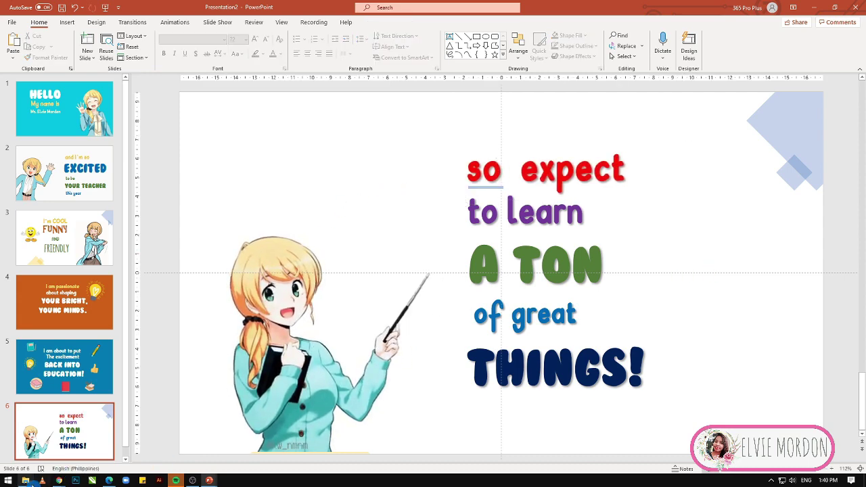
Copy the book-stack picture (item 9) from the folder and paste it onto slide 6.
click(25, 480)
click(522, 108)
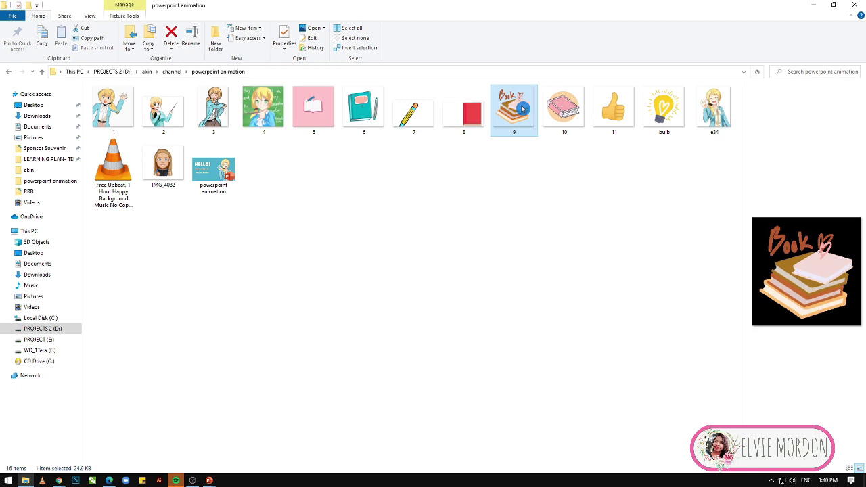
key(ctrl+c)
key(alt+Tab)
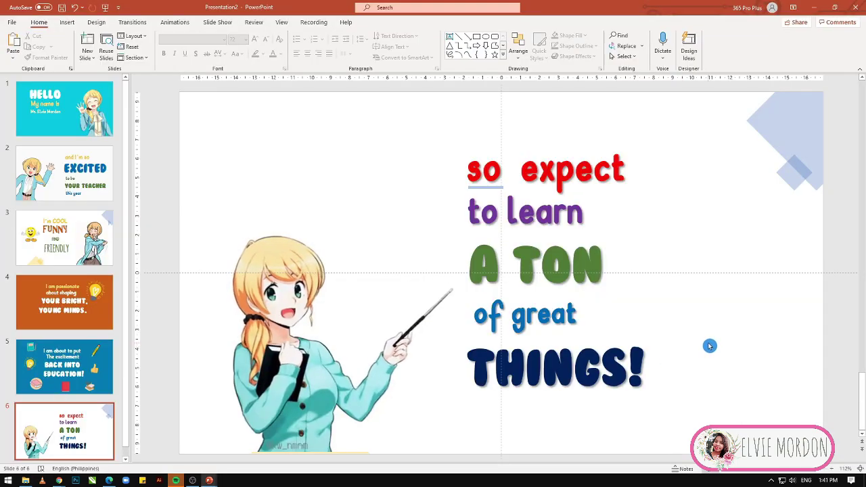
key(ctrl+v)
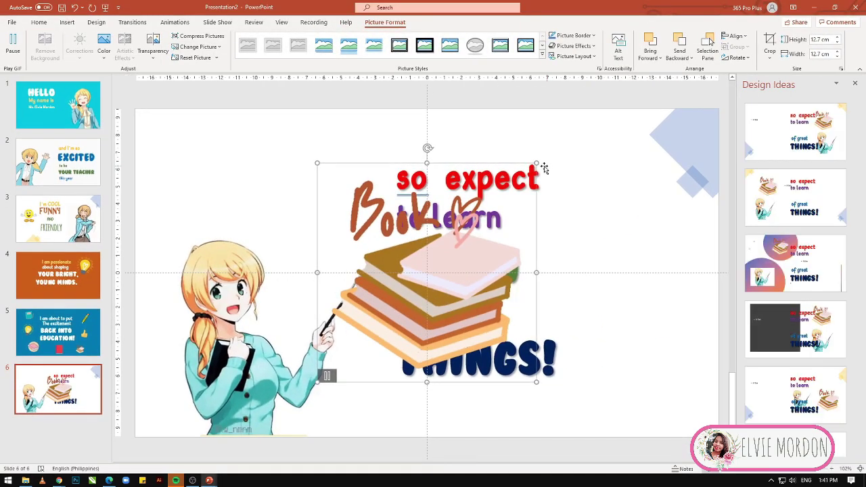
Shrink the book stack, move it to the lower right beside THINGS!, and dismiss Design Ideas.
drag(536, 164, 451, 248)
drag(368, 328, 621, 374)
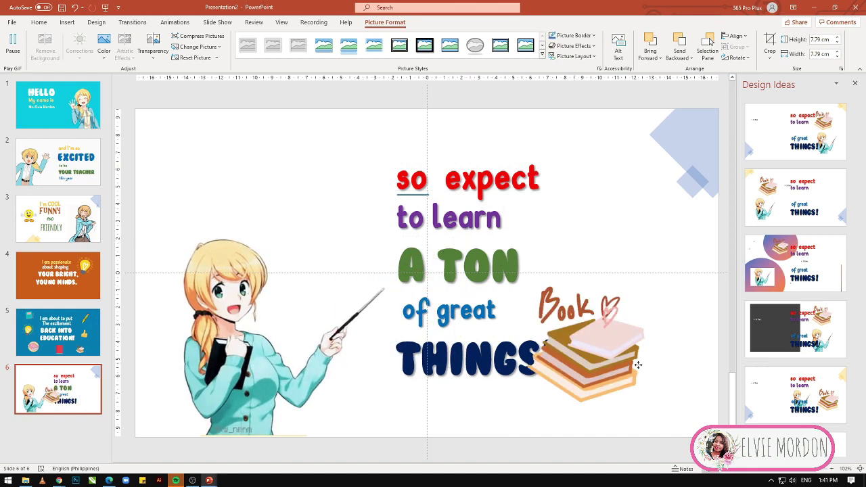
click(617, 223)
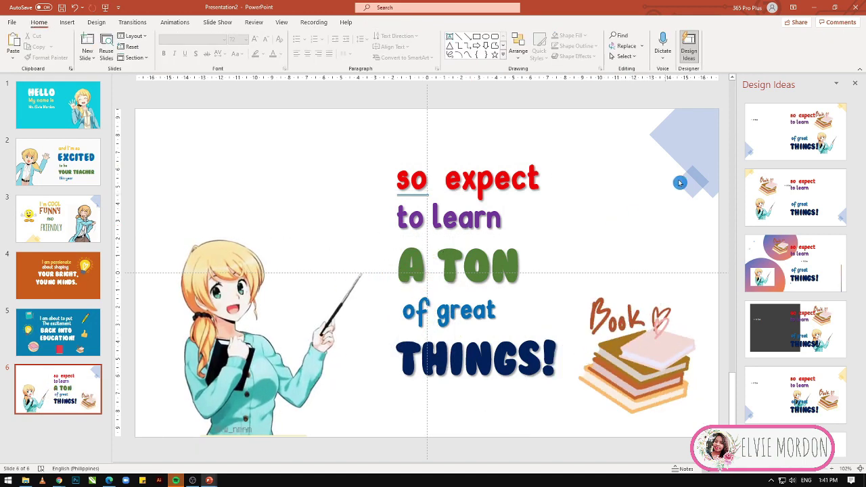
click(855, 83)
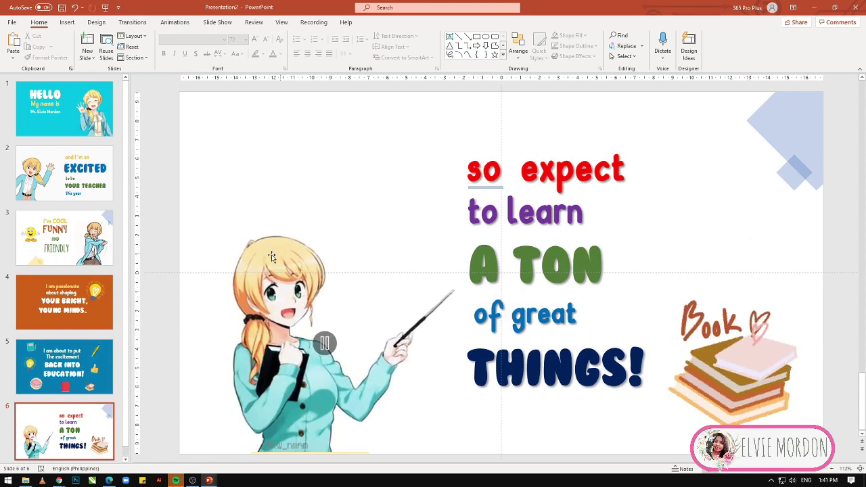
Give slide 1's HELLO text box a Fly In entrance from the top.
click(64, 236)
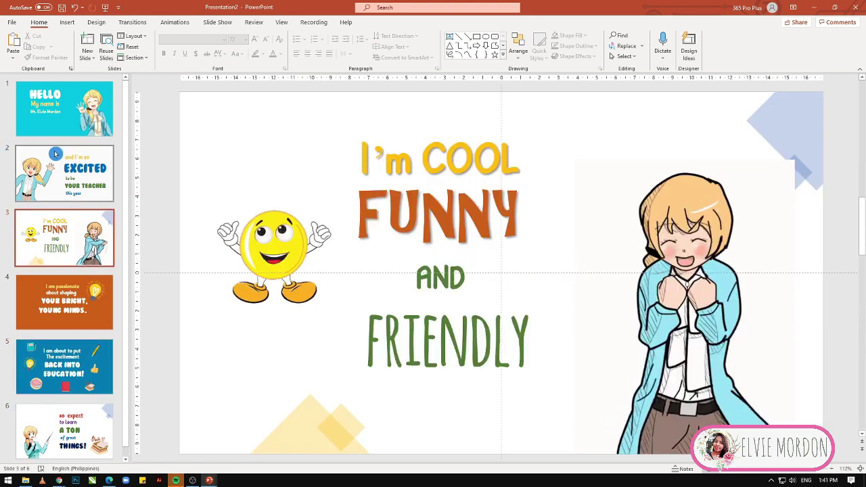
click(57, 118)
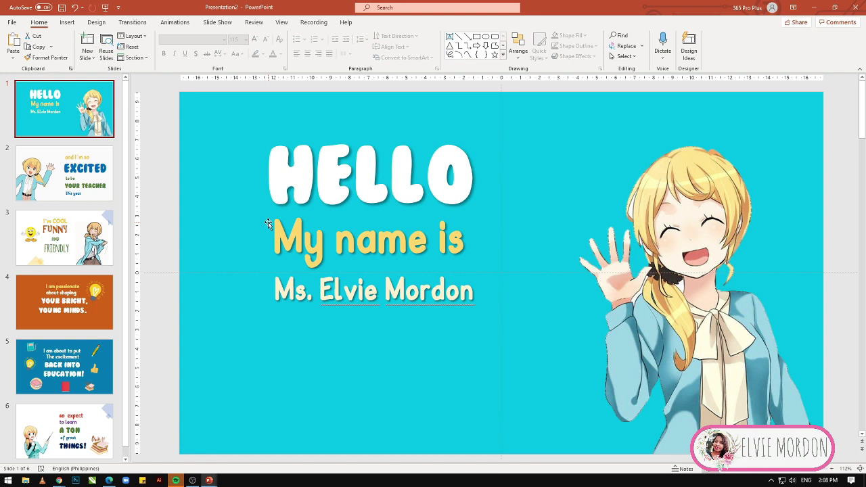
click(61, 109)
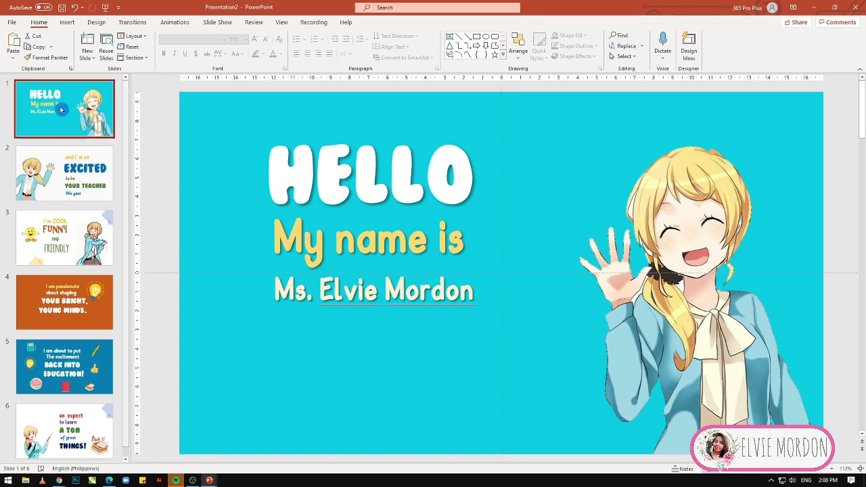
click(379, 169)
click(400, 121)
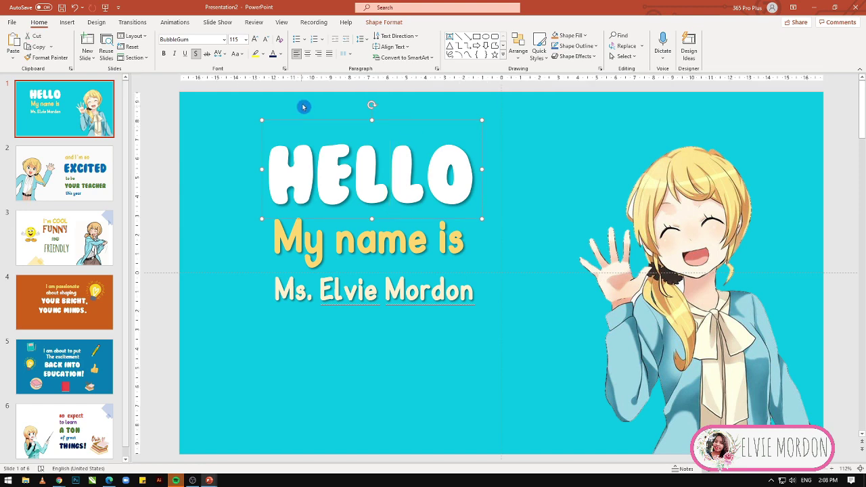
click(174, 21)
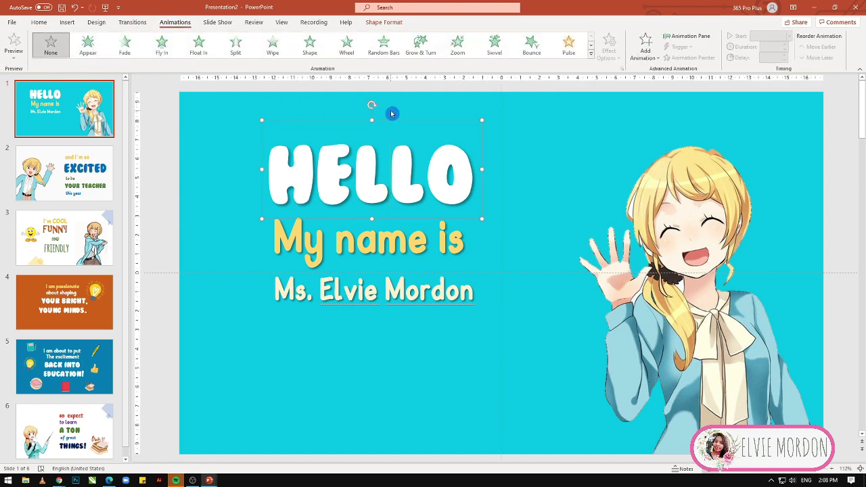
click(165, 51)
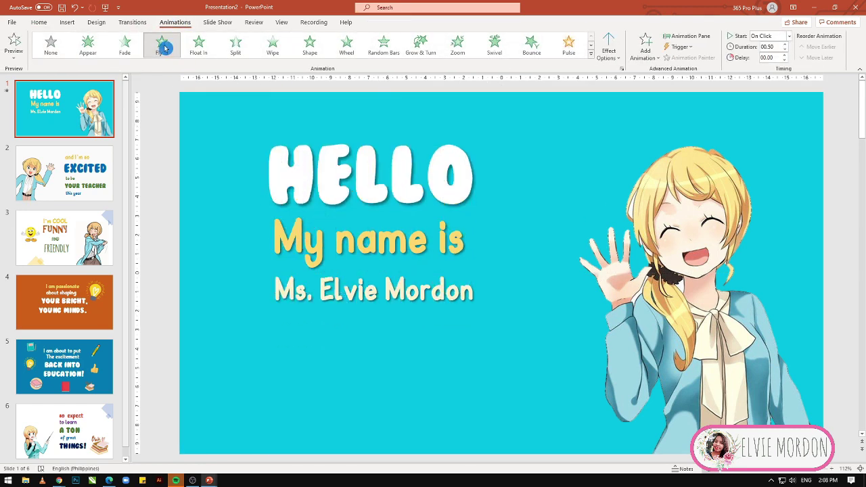
click(618, 58)
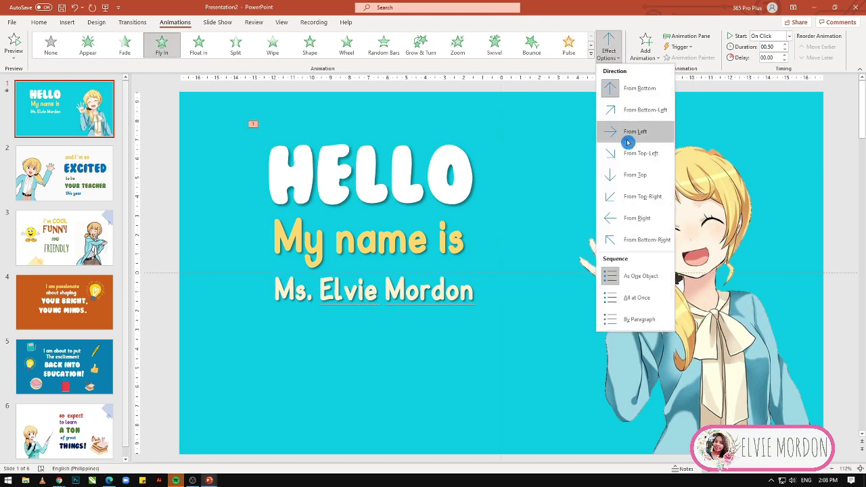
click(638, 178)
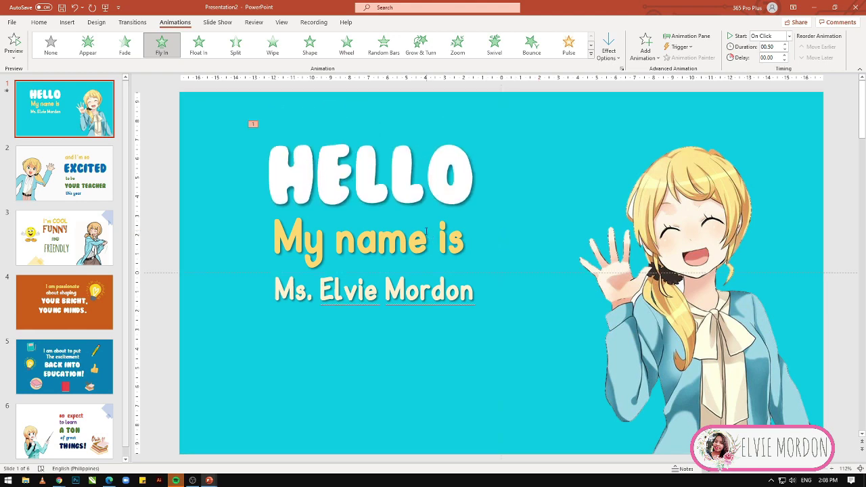
Set HELLO's animation to start After Previous.
click(415, 181)
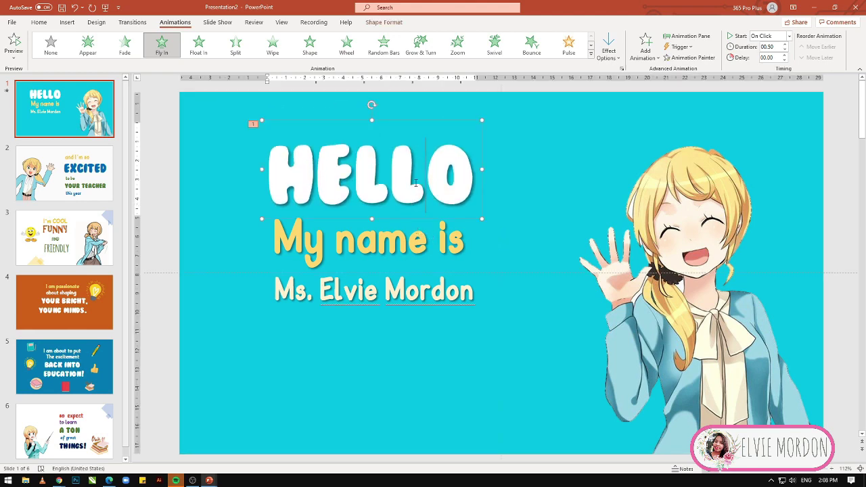
click(441, 123)
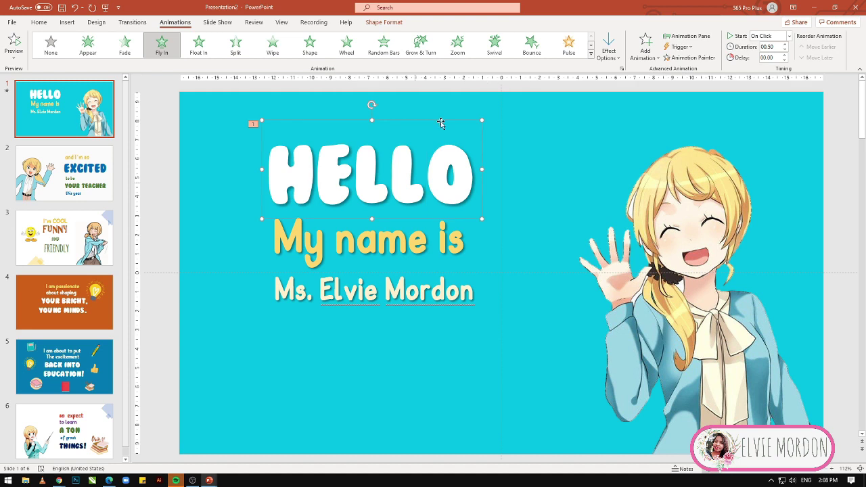
click(789, 40)
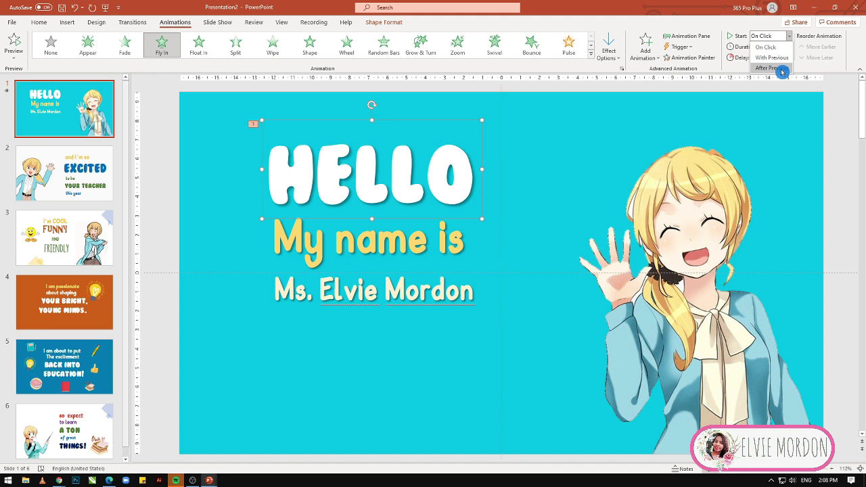
click(782, 70)
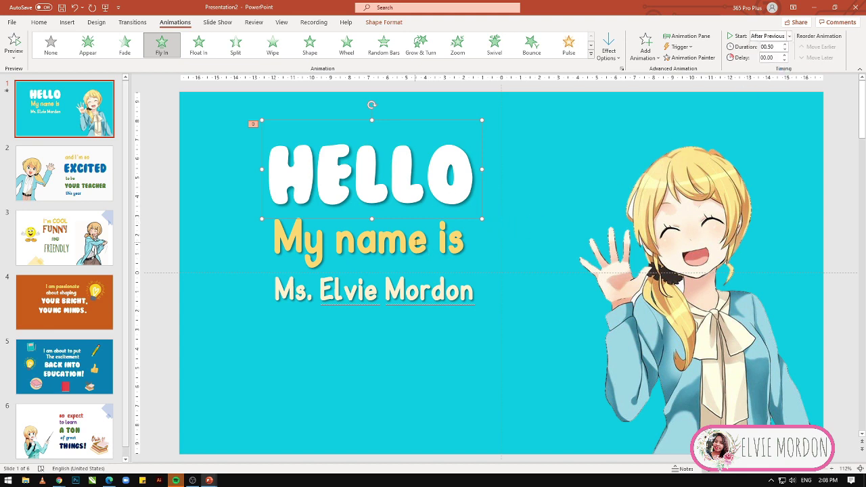
Give the 'My name is' text box a Fly In entrance from the left.
click(410, 240)
click(352, 203)
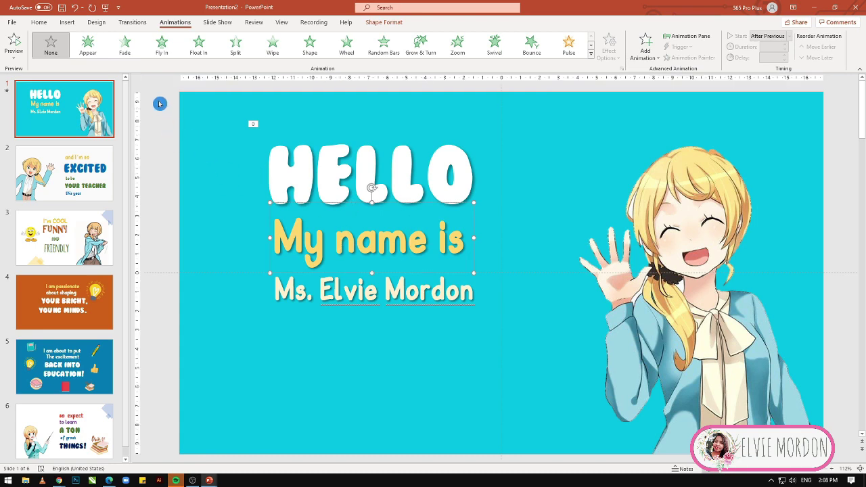
click(162, 49)
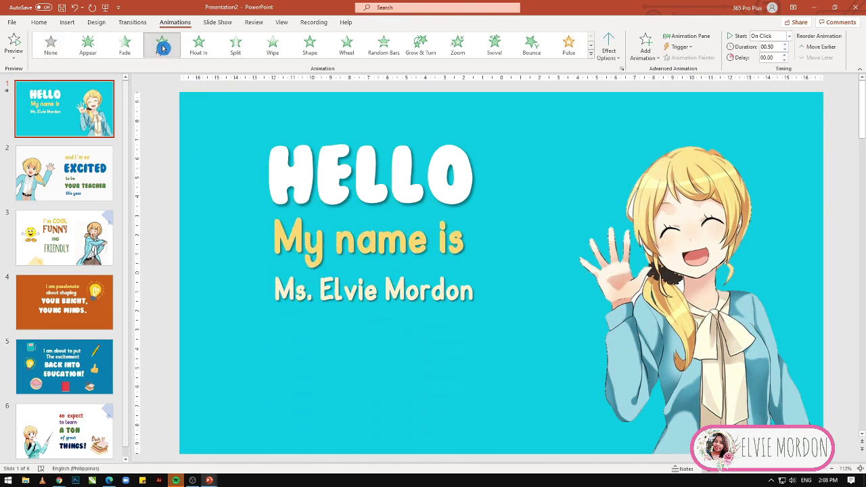
click(616, 56)
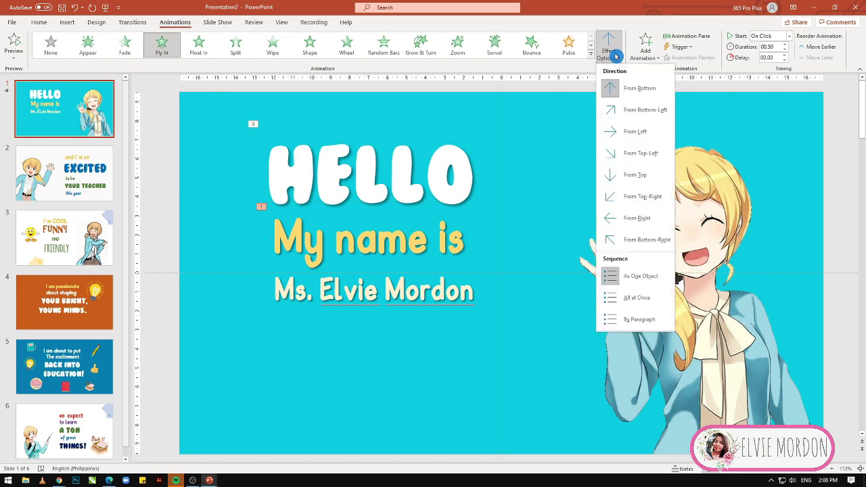
click(633, 134)
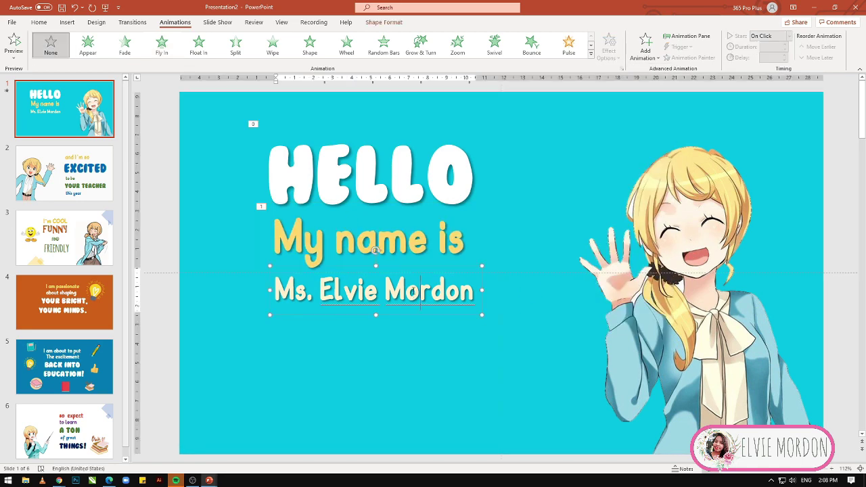
click(419, 234)
click(434, 205)
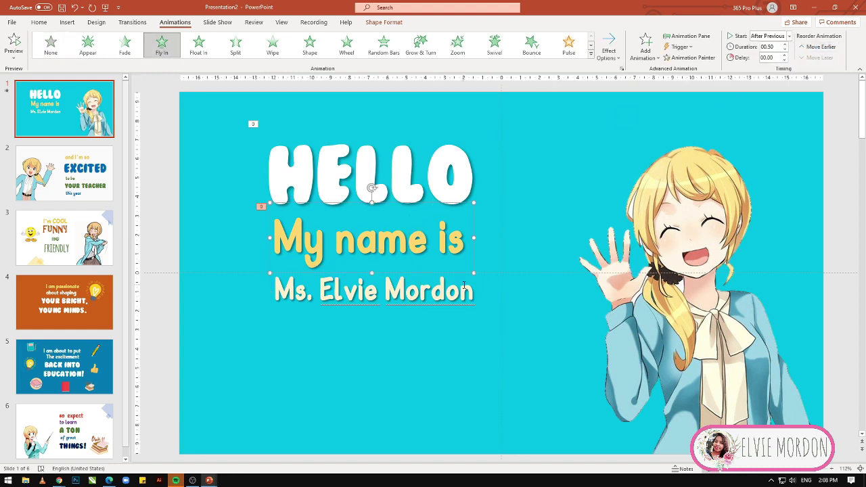
Give the name line a Fly In entrance with its own direction.
click(440, 277)
click(445, 267)
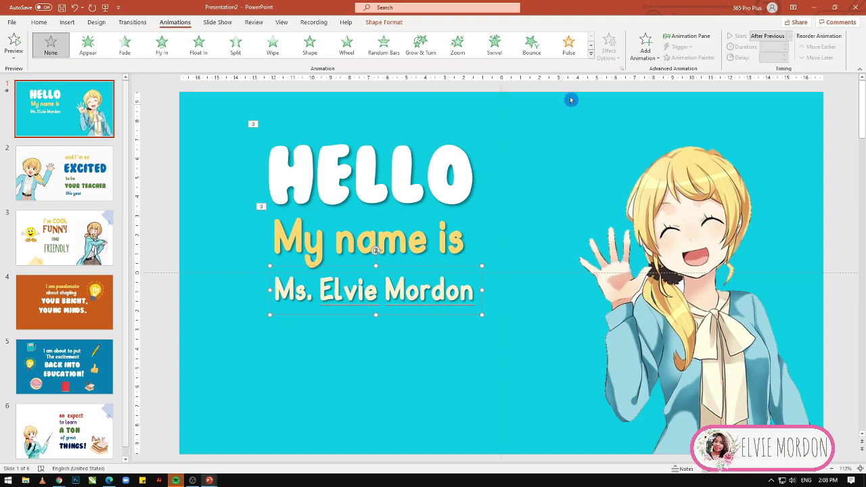
click(169, 47)
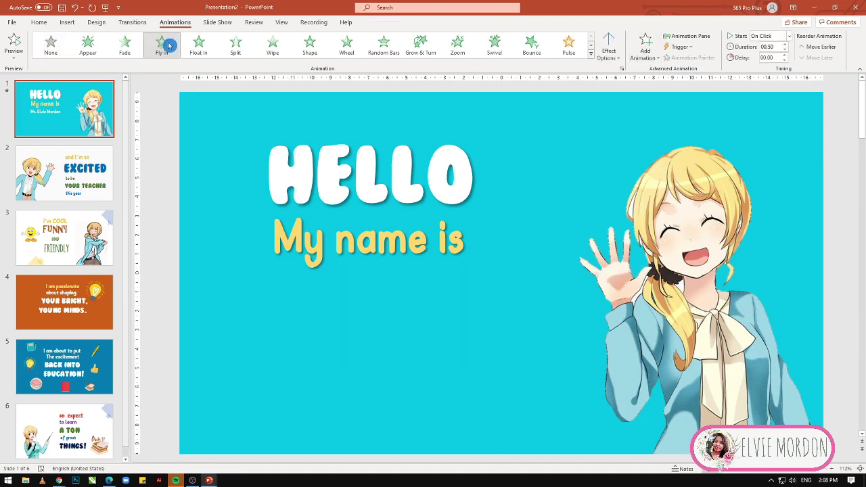
click(609, 47)
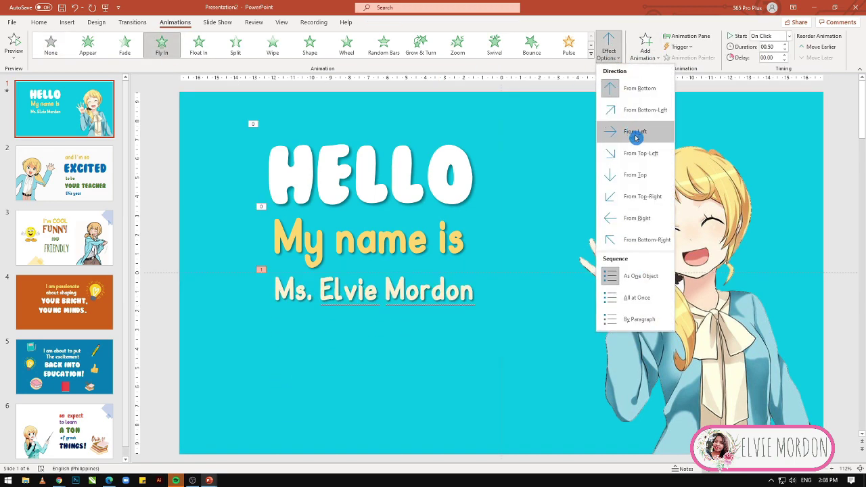
click(633, 153)
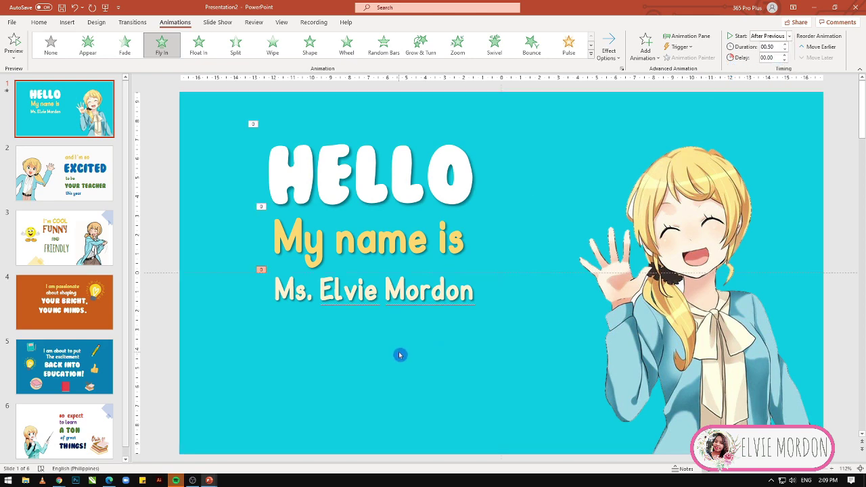
click(769, 473)
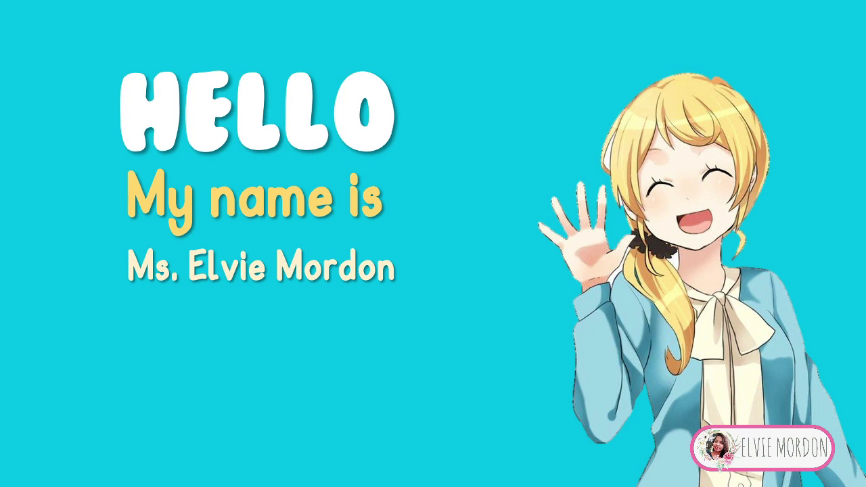
key(Escape)
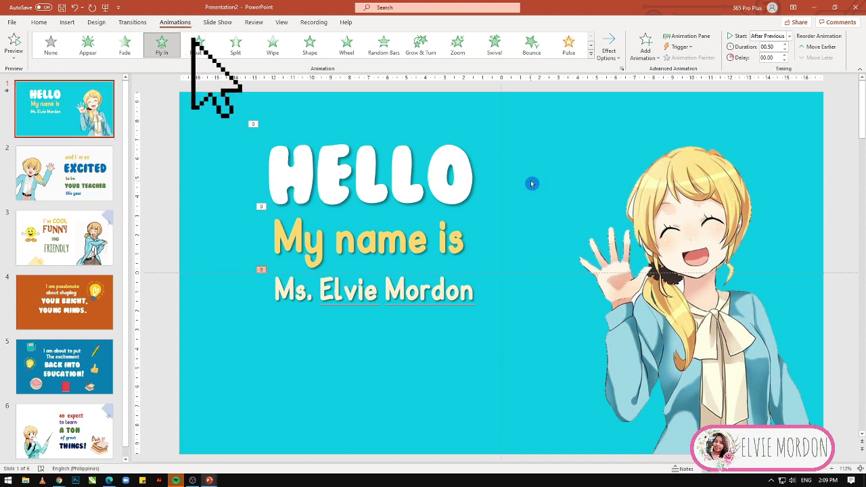
On slide 2, give 'and I'm so' a Fly In entrance from the top.
click(80, 173)
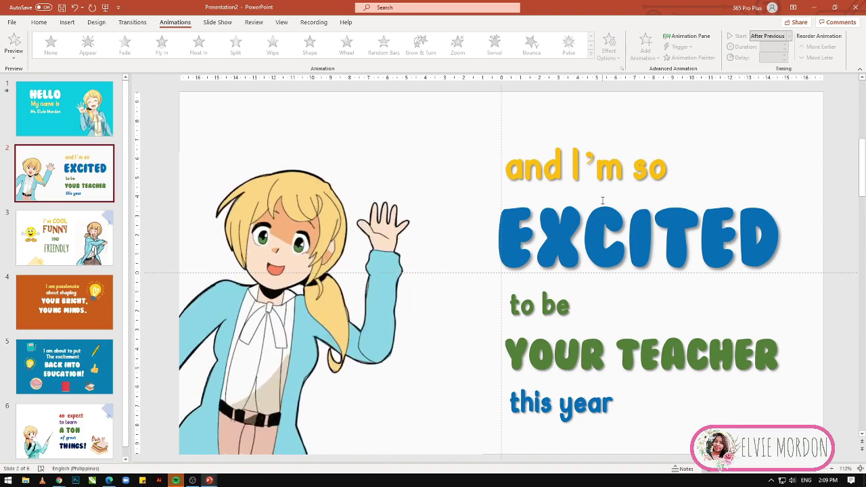
click(609, 141)
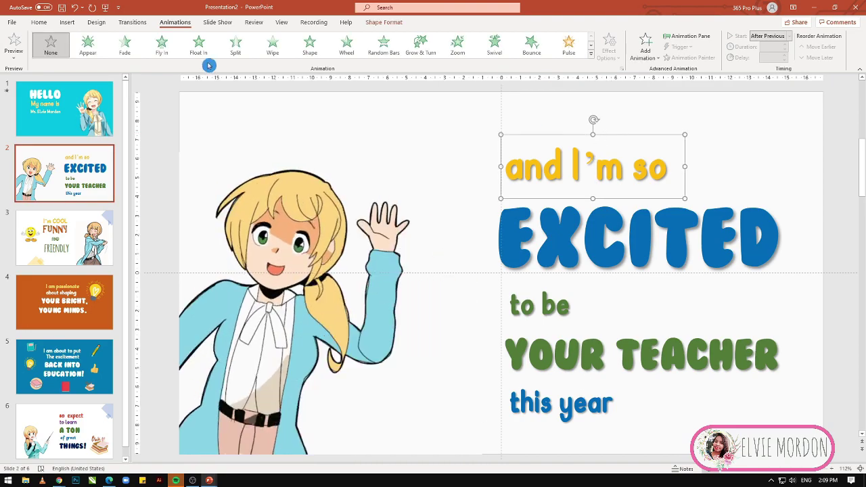
click(161, 44)
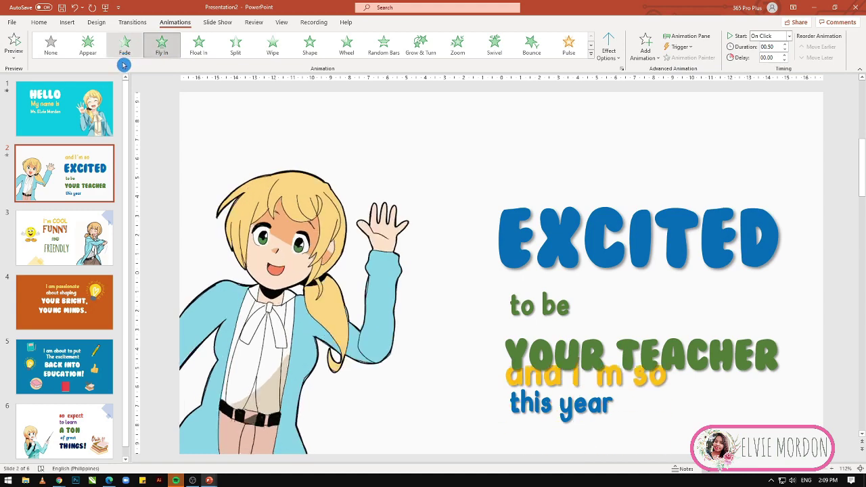
click(612, 54)
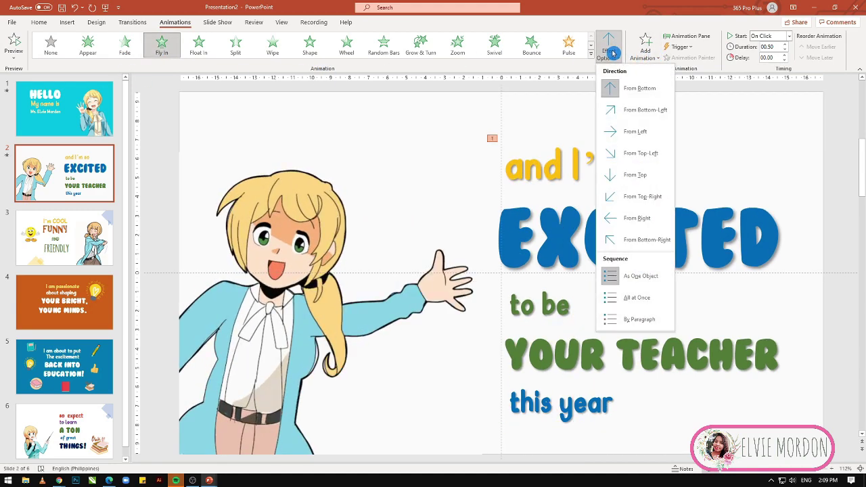
click(637, 175)
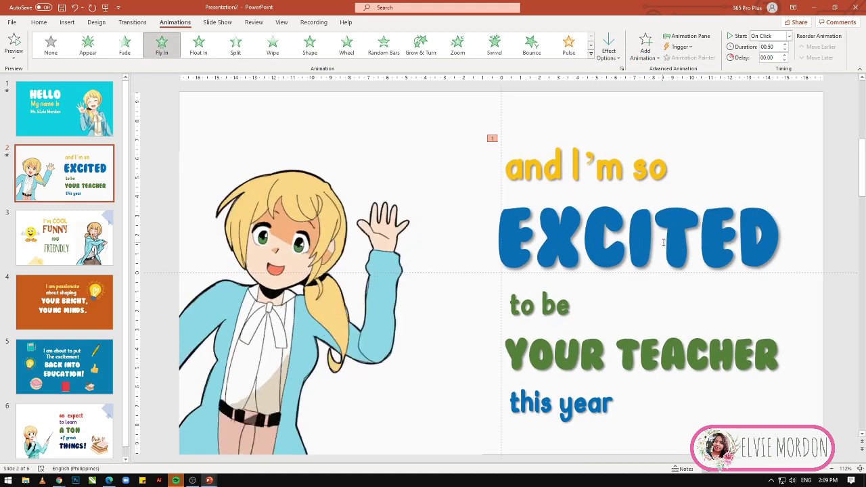
Set 'and I'm so' and EXCITED to start After Previous.
click(663, 242)
click(506, 121)
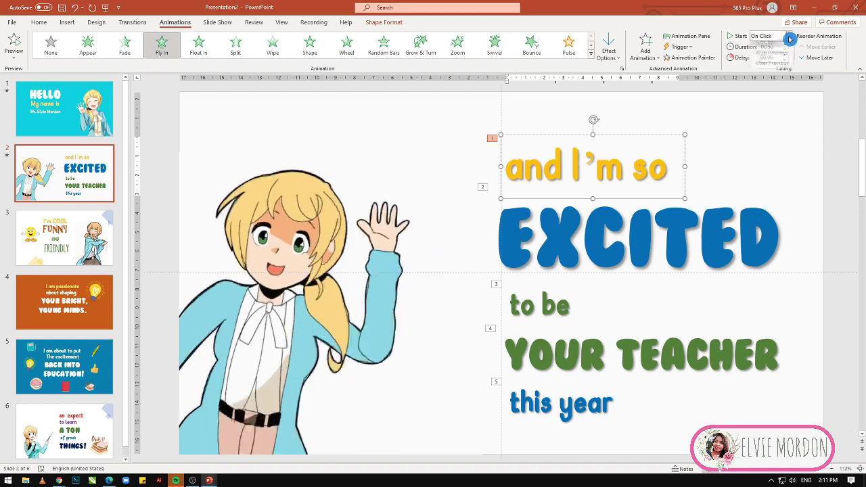
click(772, 69)
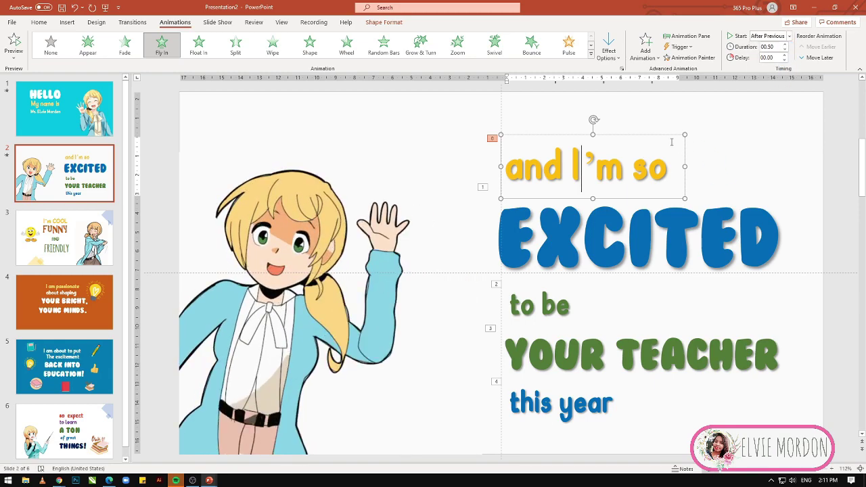
click(690, 220)
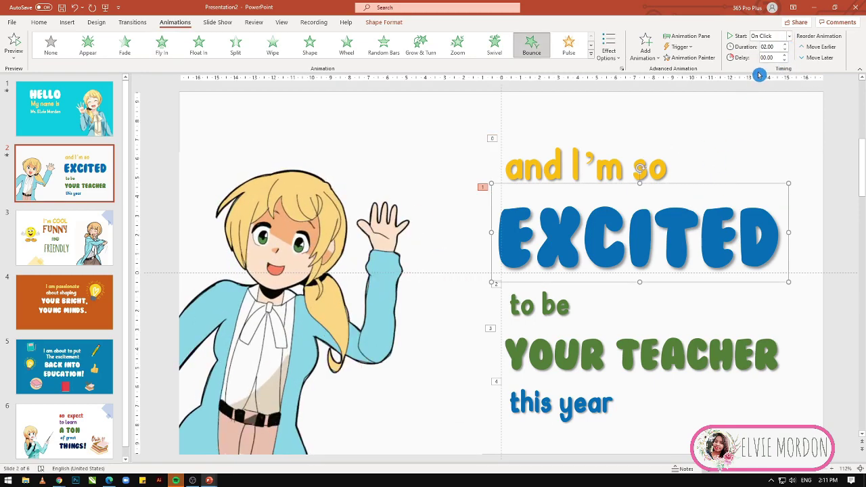
click(789, 36)
Give 'to be' a Float In entrance, then play the show from slide 2.
click(772, 69)
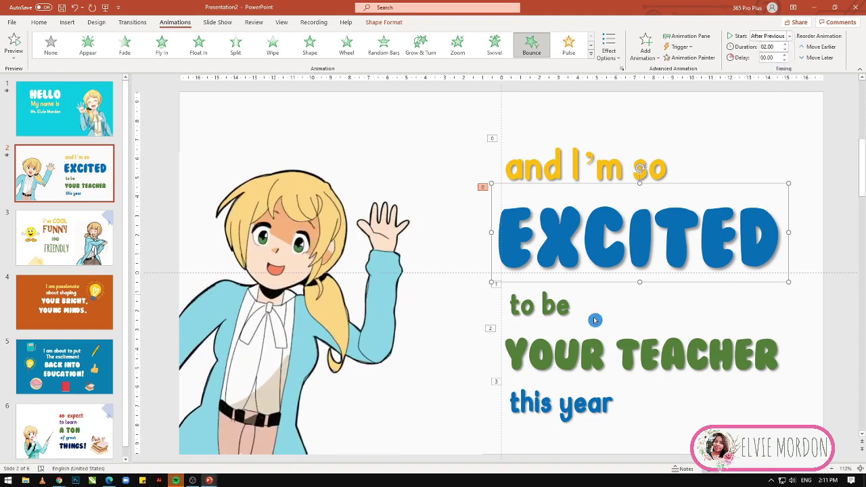
click(559, 307)
key(Escape)
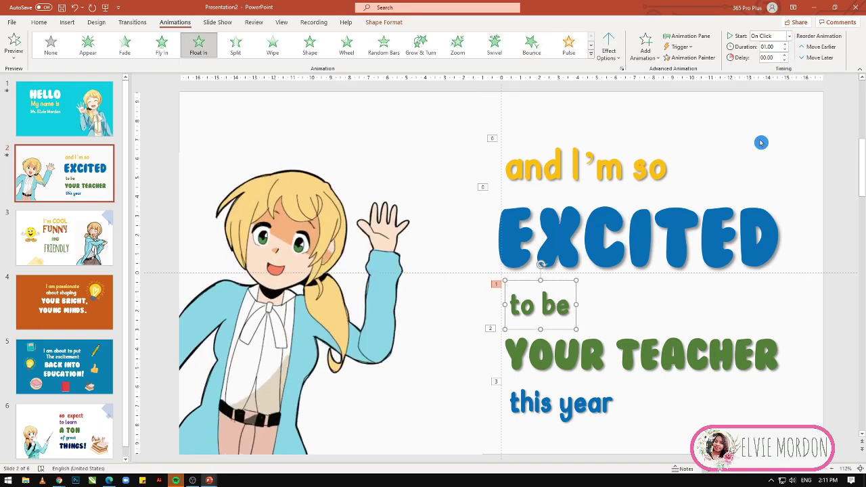
click(690, 345)
key(shift+F5)
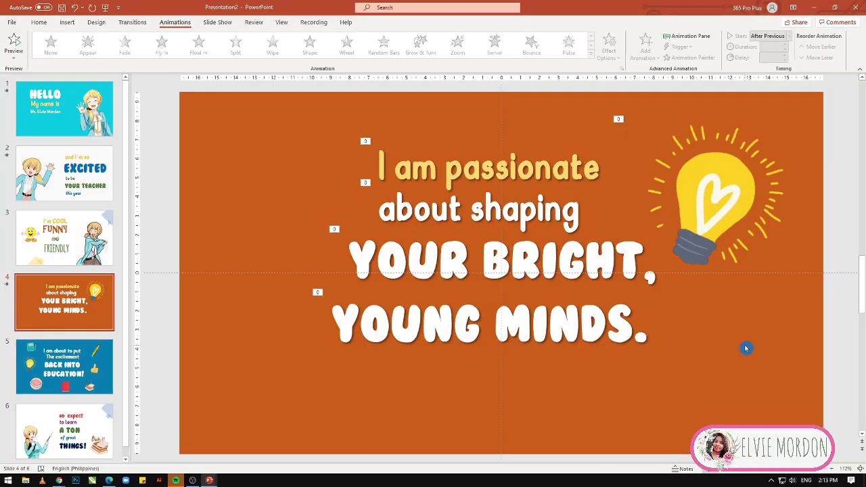
On slide 5, give 'I am about to put' a Fly In entrance with a set direction.
click(92, 371)
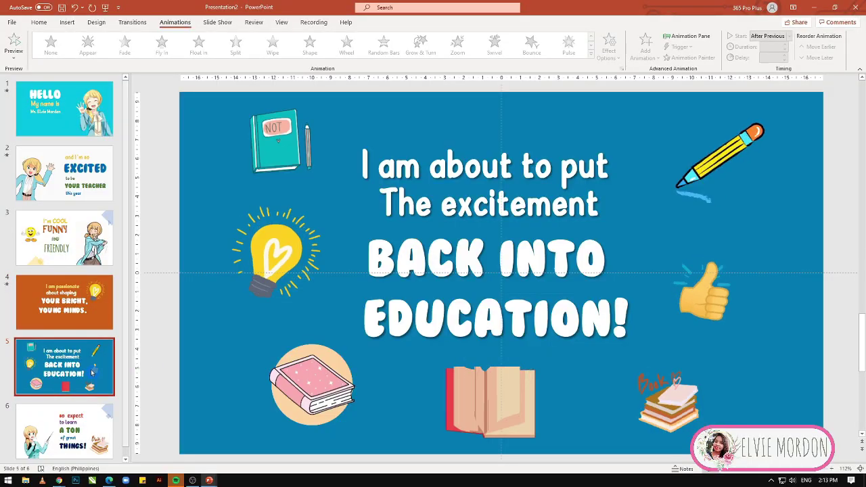
click(568, 136)
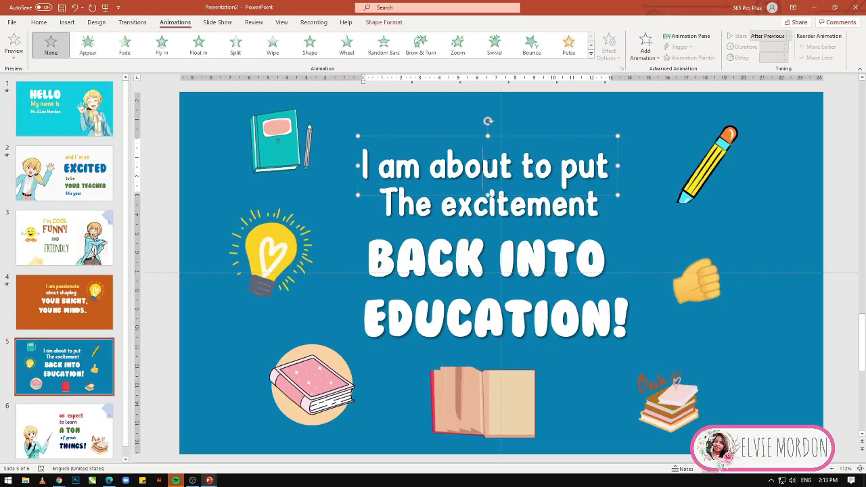
click(162, 44)
click(609, 51)
click(649, 219)
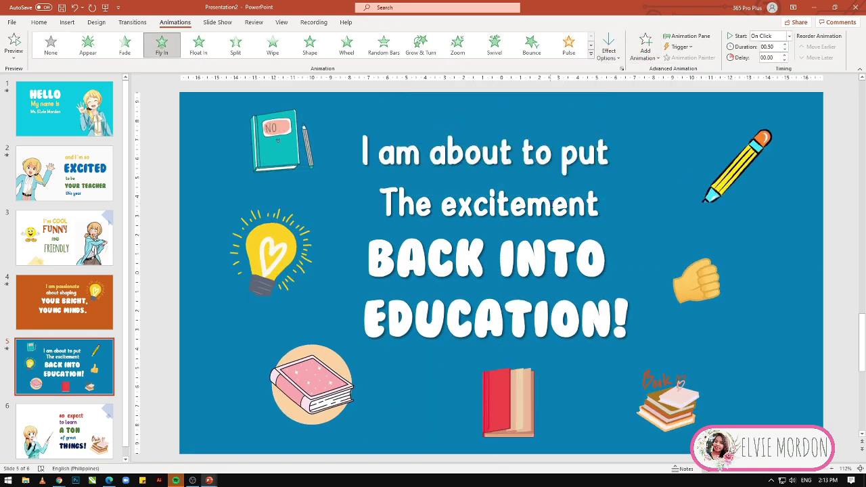
Give 'The excitement' a directional Fly In and BACK INTO a Bounce entrance.
click(548, 205)
click(647, 51)
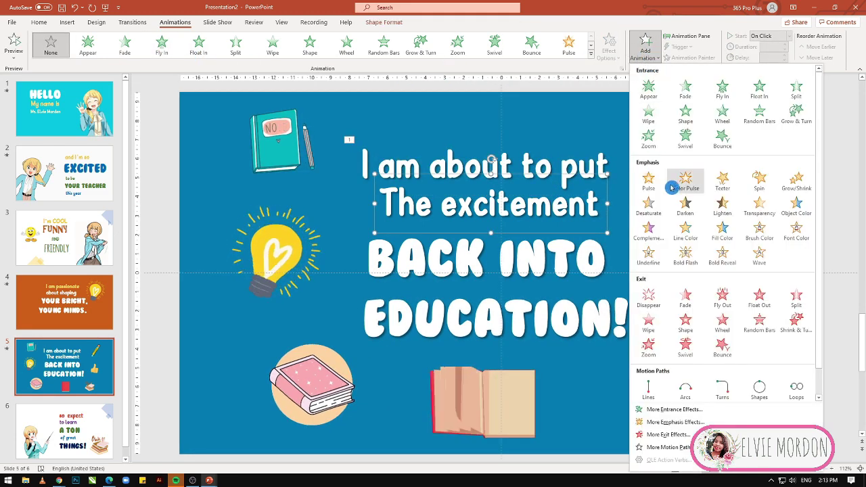
click(162, 44)
click(609, 49)
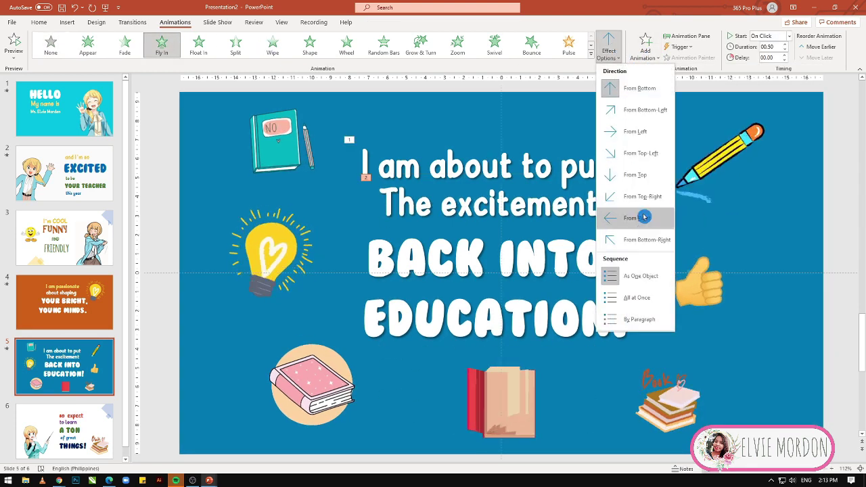
click(641, 154)
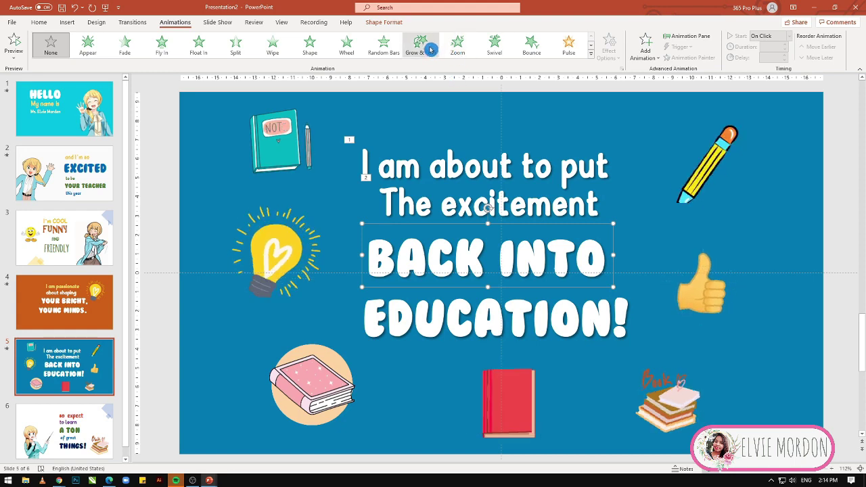
click(533, 45)
Apply the Fly In entrance to all the selected pictures on slide 5.
key(Tab)
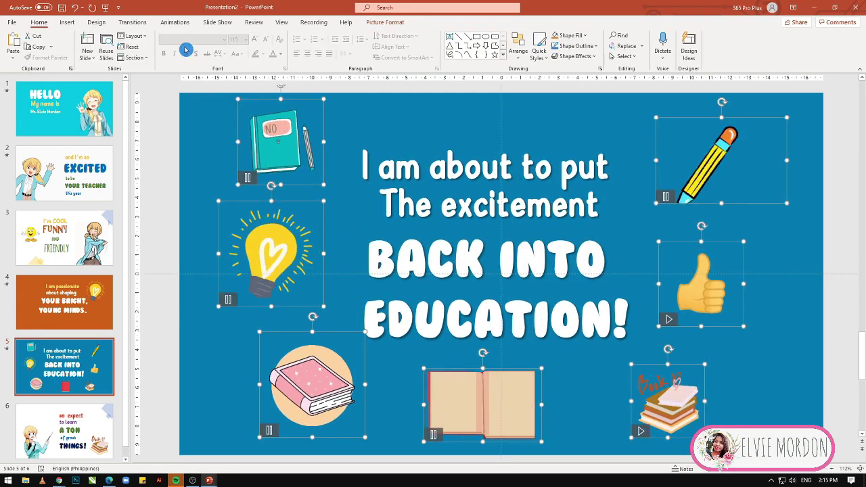
click(179, 23)
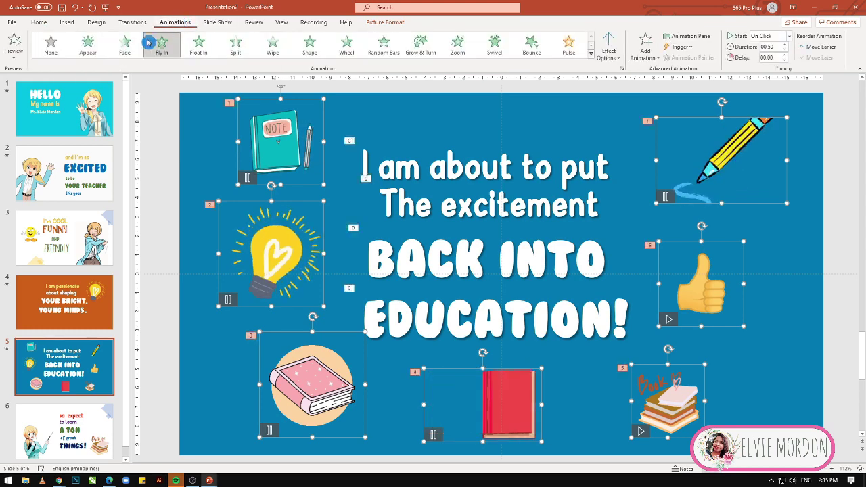
click(168, 47)
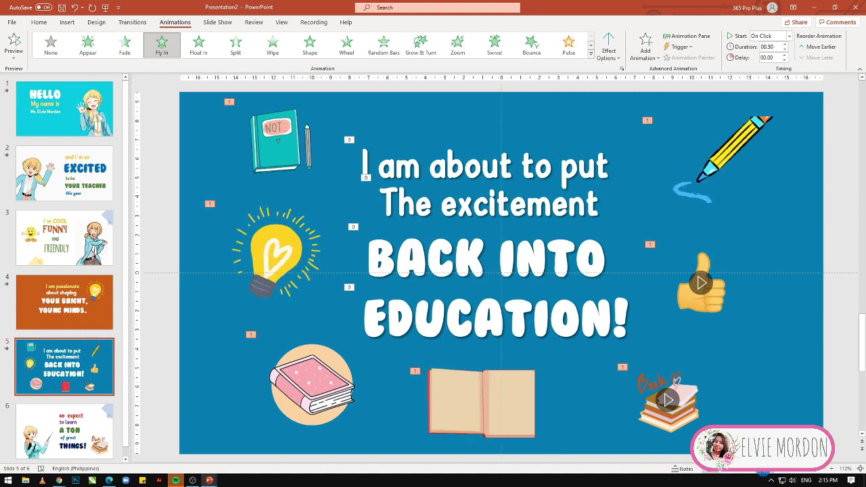
Run the slide show from slide 5 to watch its animations, then exit back to editing.
key(shift+F5)
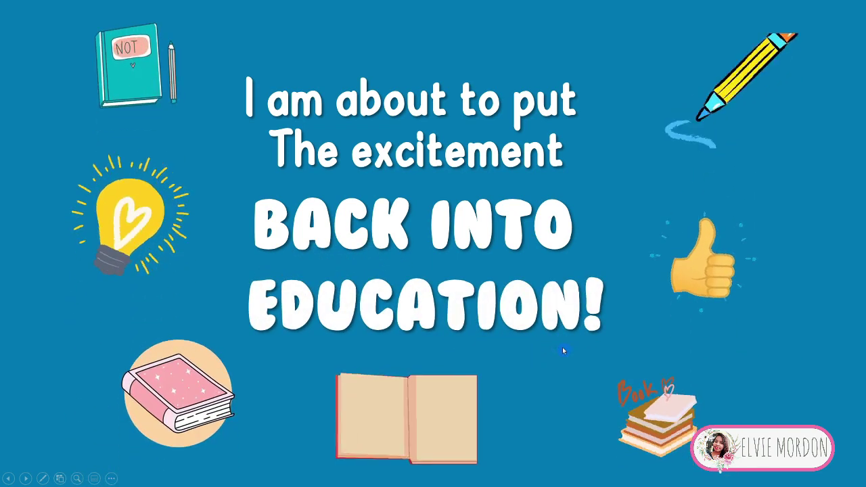
key(Escape)
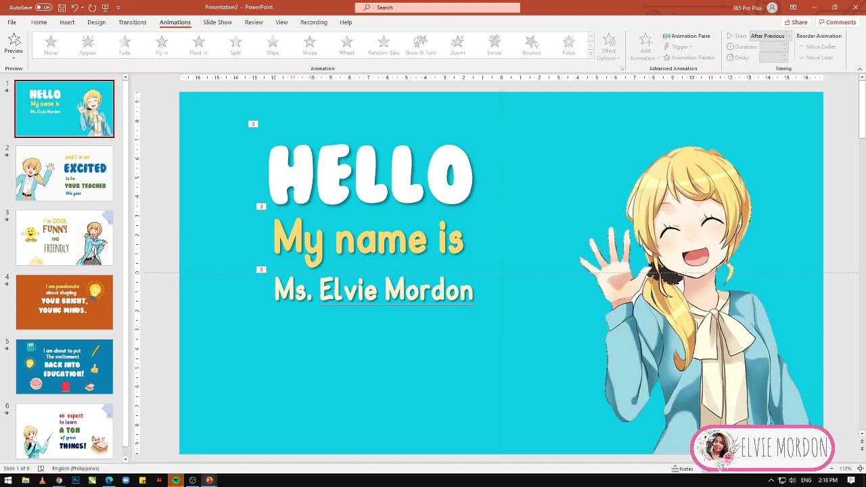
Try Split and Random Bars, then give slide 1 an Uncover transition lasting 00.75 seconds.
click(138, 24)
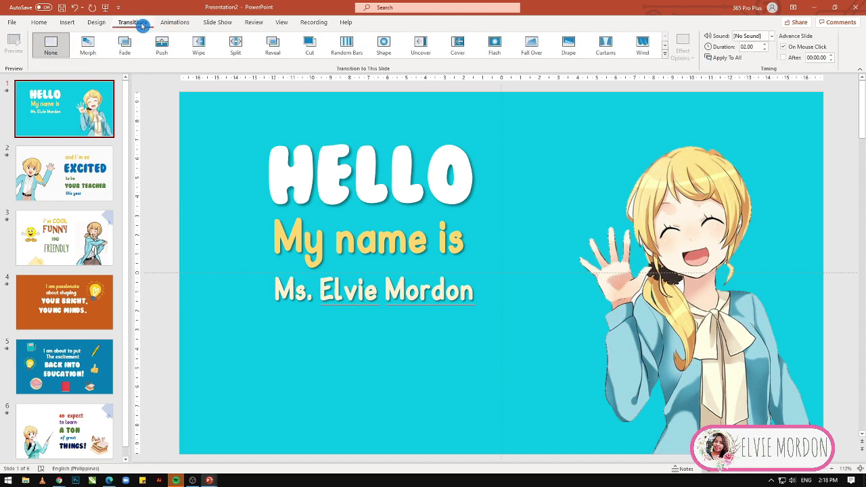
click(237, 49)
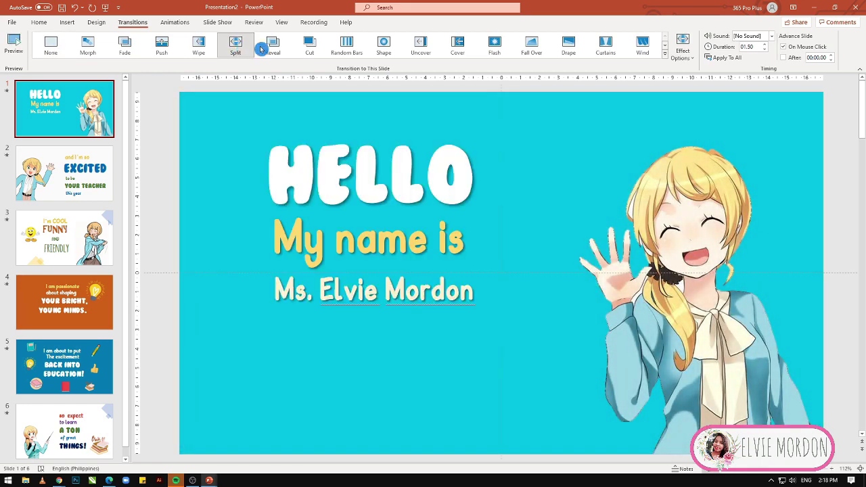
click(346, 46)
click(665, 55)
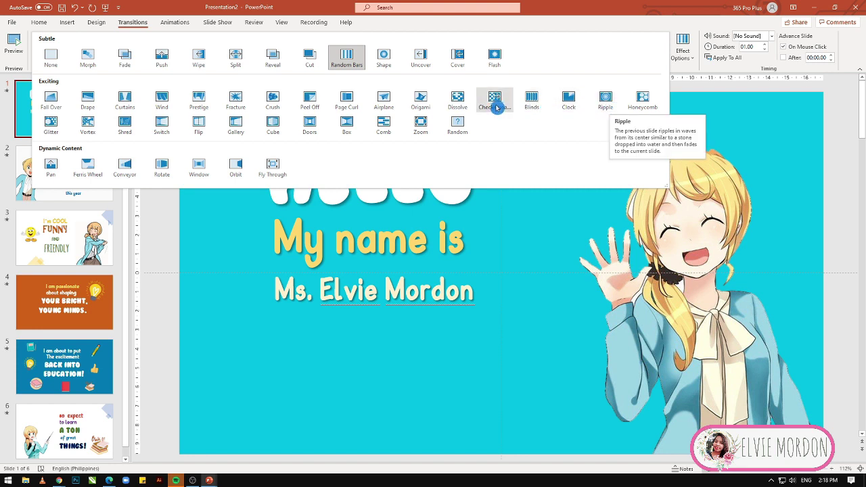
click(420, 58)
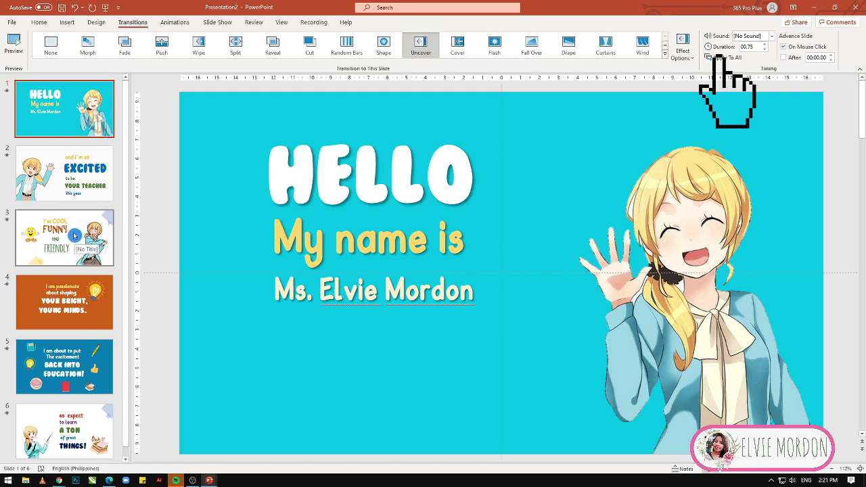
click(68, 23)
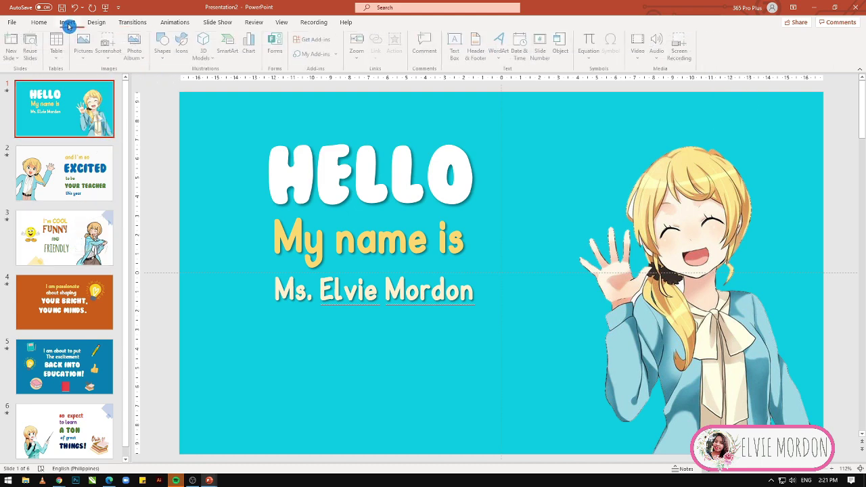
click(658, 59)
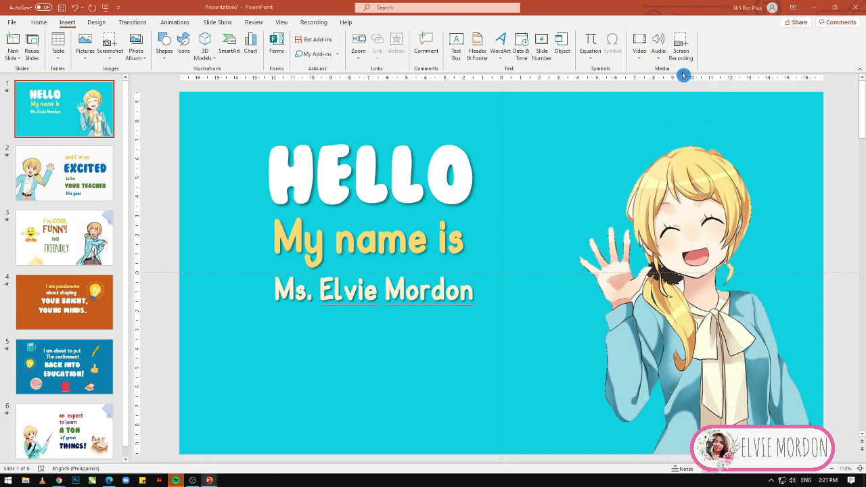
click(658, 51)
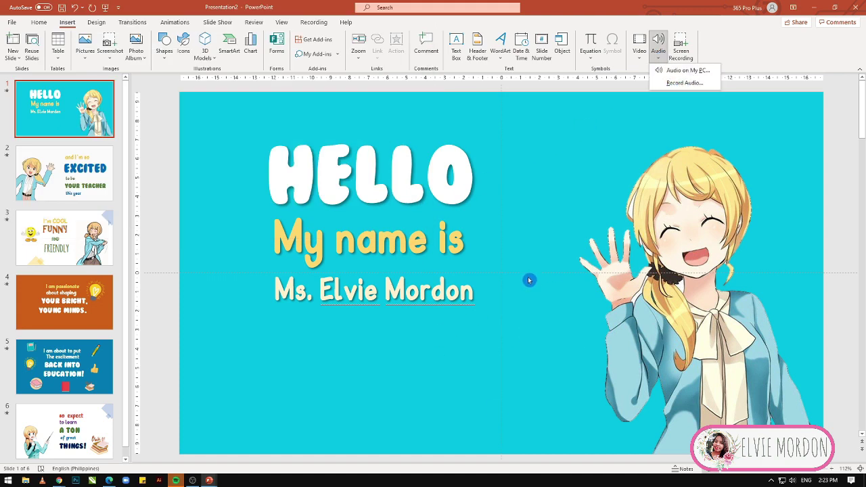
click(685, 84)
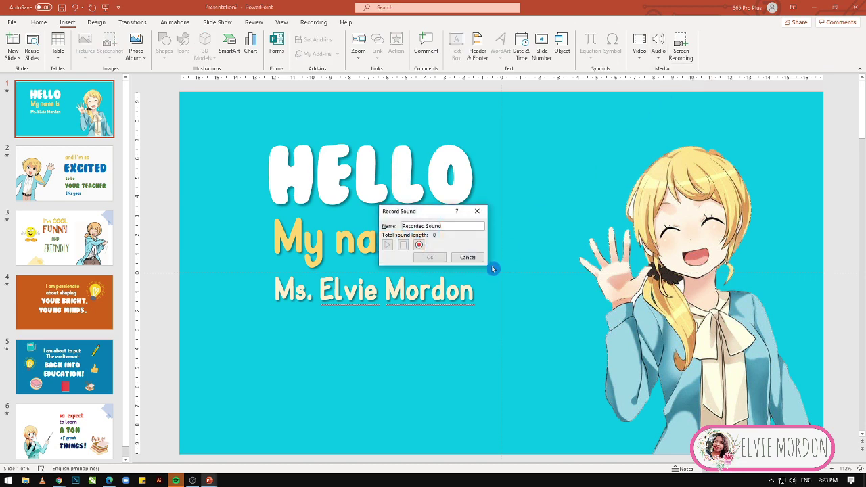
click(406, 248)
click(468, 260)
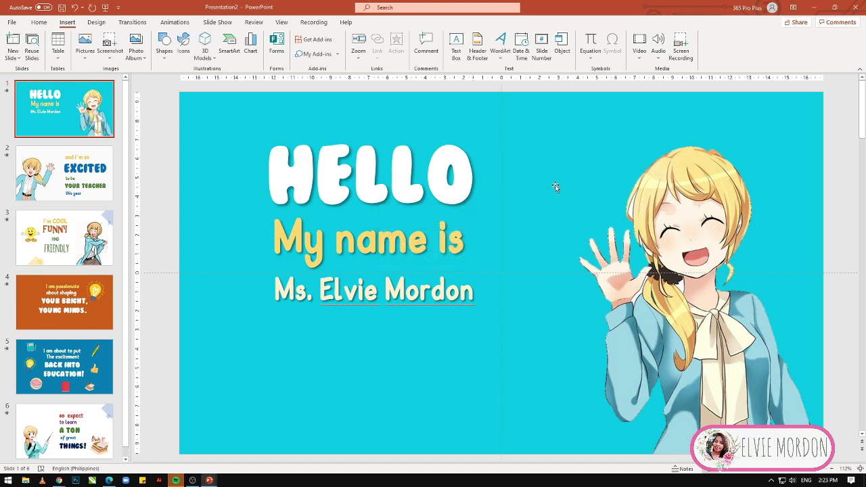
Insert the 'Free Upbeat, 1 Hour…' music file from the PC onto slide 1.
click(660, 59)
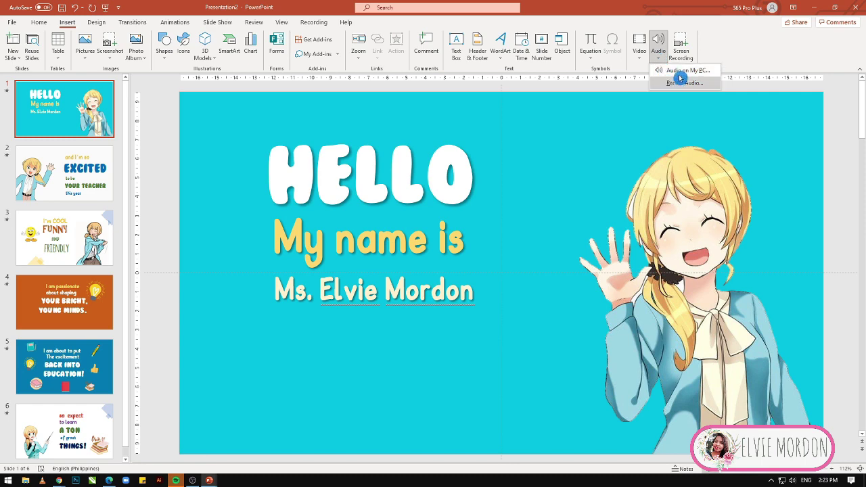
click(680, 71)
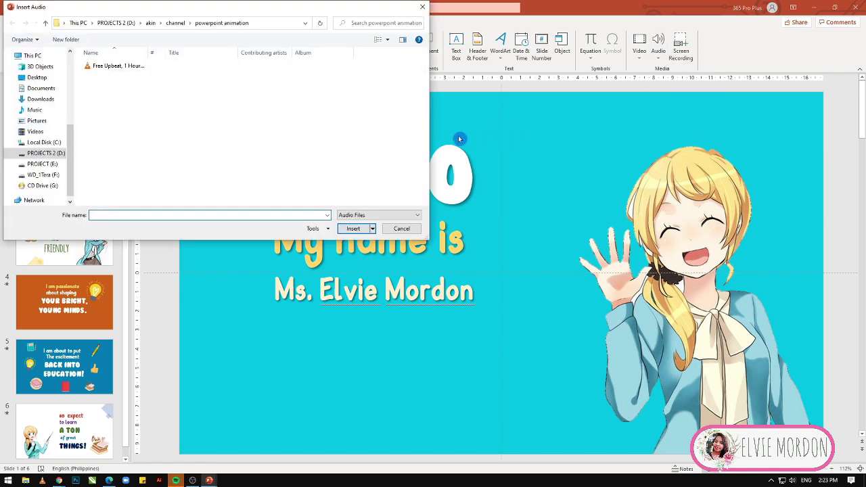
click(117, 72)
click(354, 229)
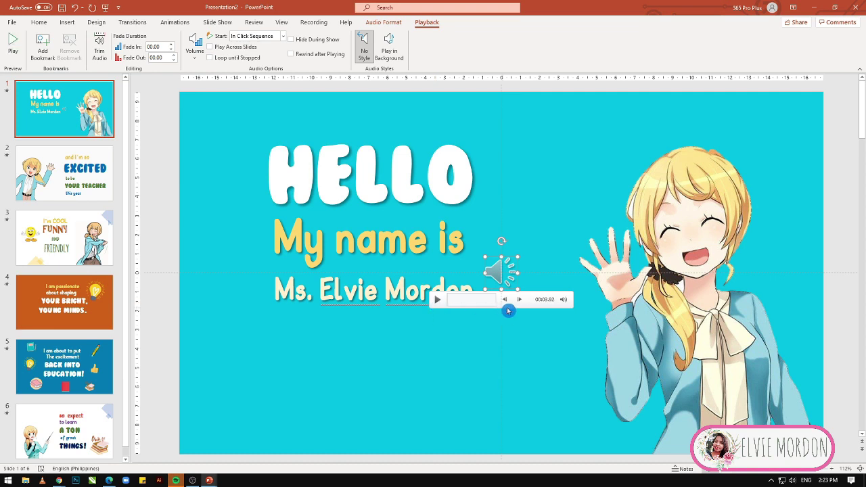
Move the sound icon to the lower-left corner and set the music to Play in Background.
drag(502, 272, 230, 425)
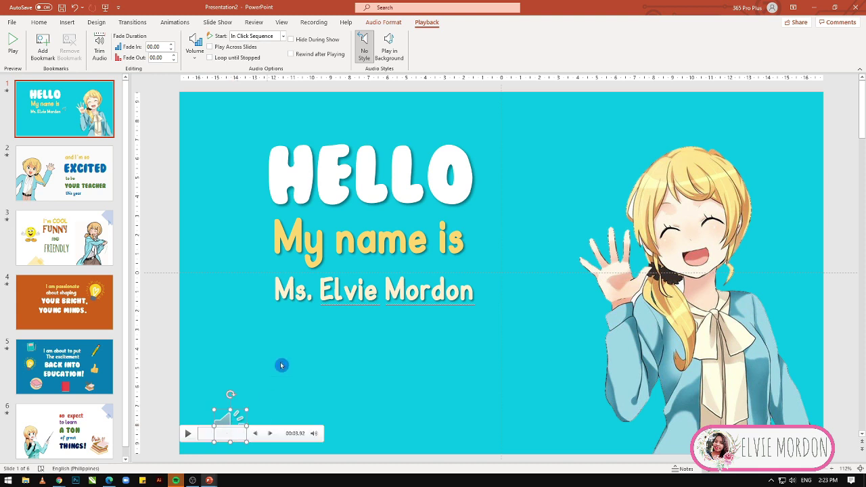
click(393, 49)
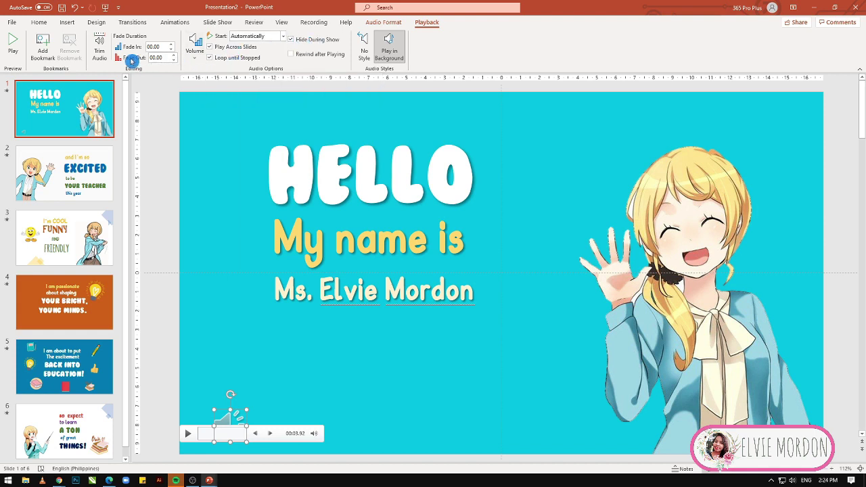
Trim the background music so its end time is 03:58.680.
click(101, 49)
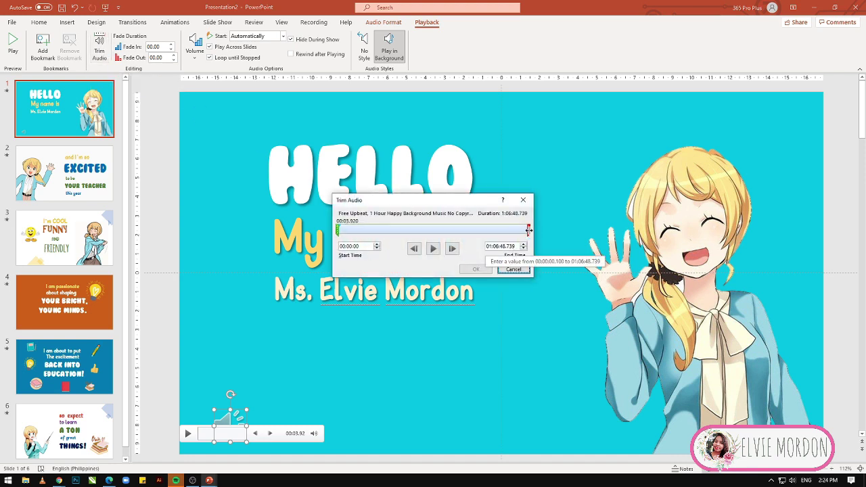
drag(530, 231, 356, 230)
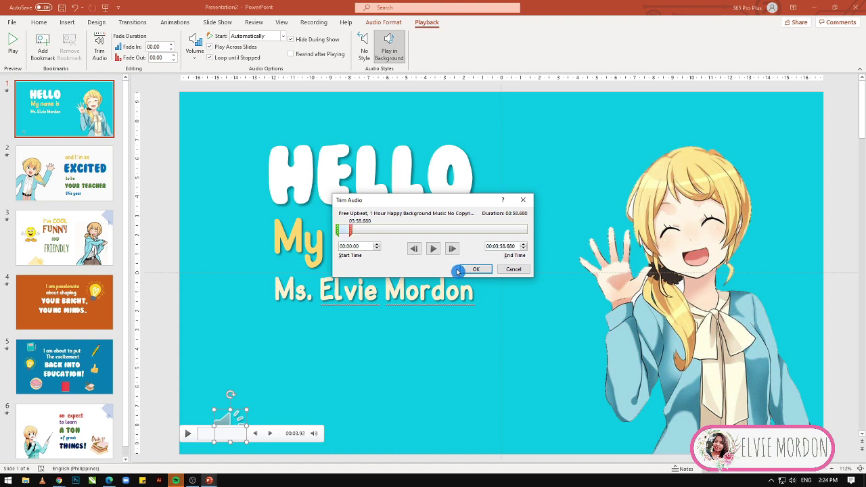
click(484, 271)
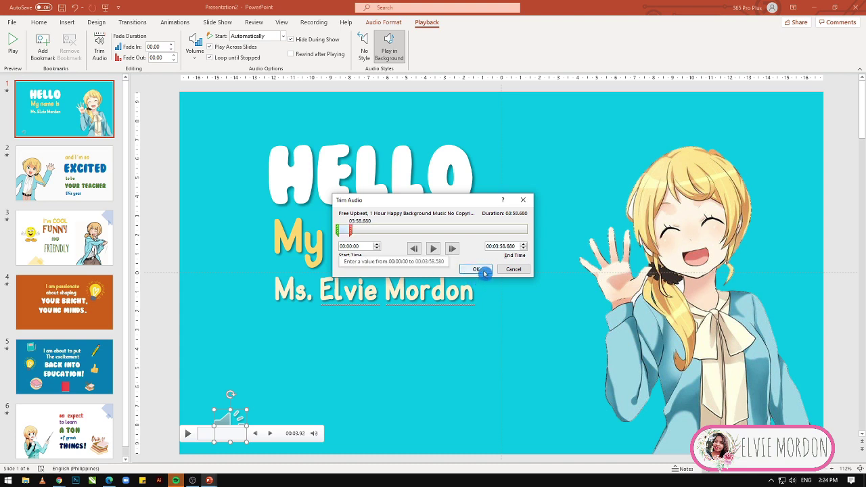
click(485, 271)
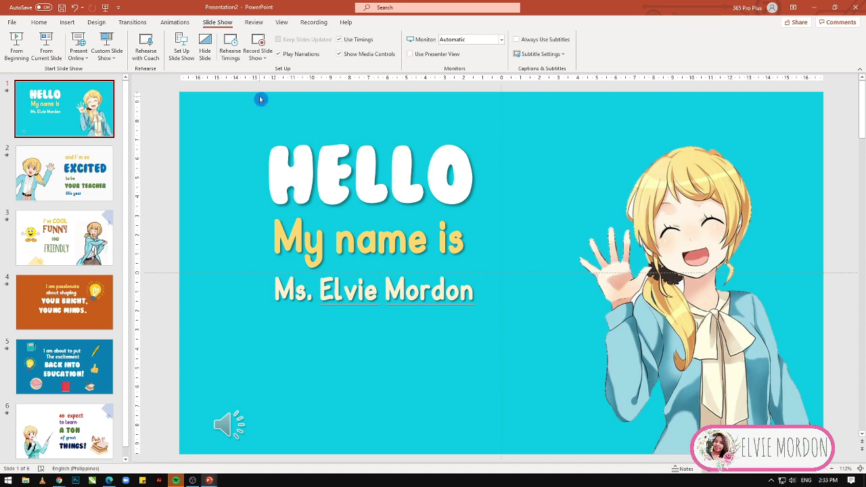
Play the slide show from the beginning and advance to the second slide.
click(14, 45)
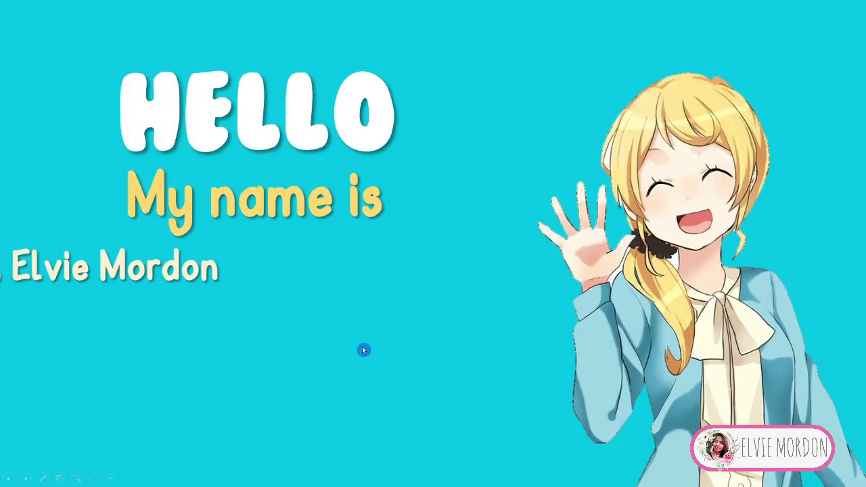
click(364, 350)
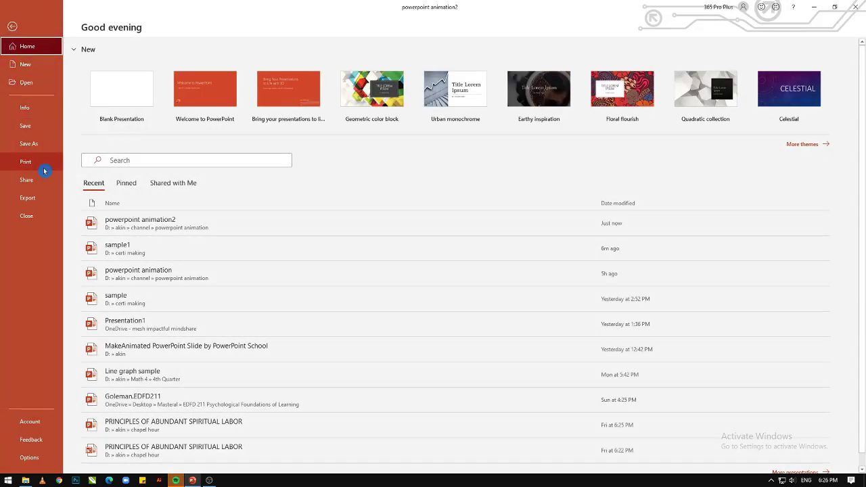
Save the deck as an MPEG-4 Video named 'powerpoint animation2' in the powerpoint animation folder.
click(43, 144)
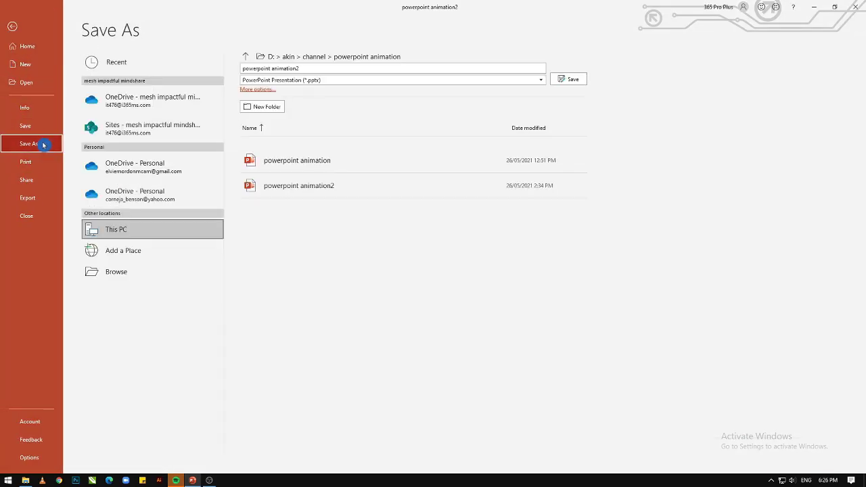
click(143, 274)
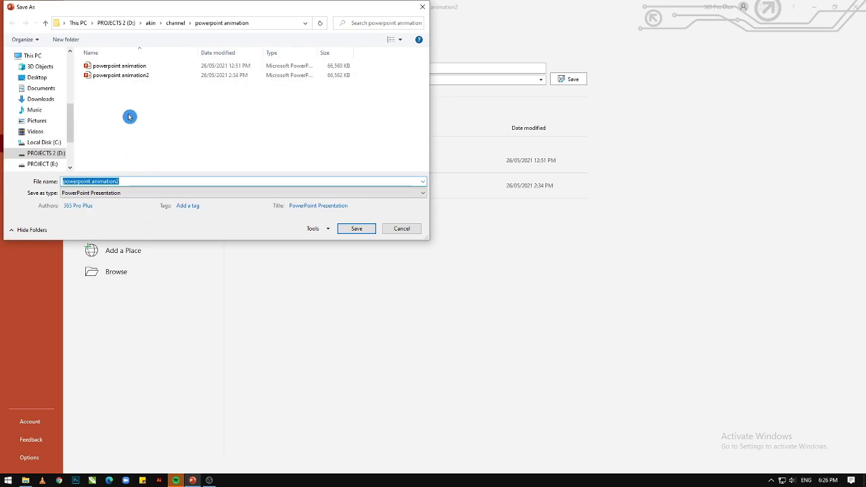
click(145, 196)
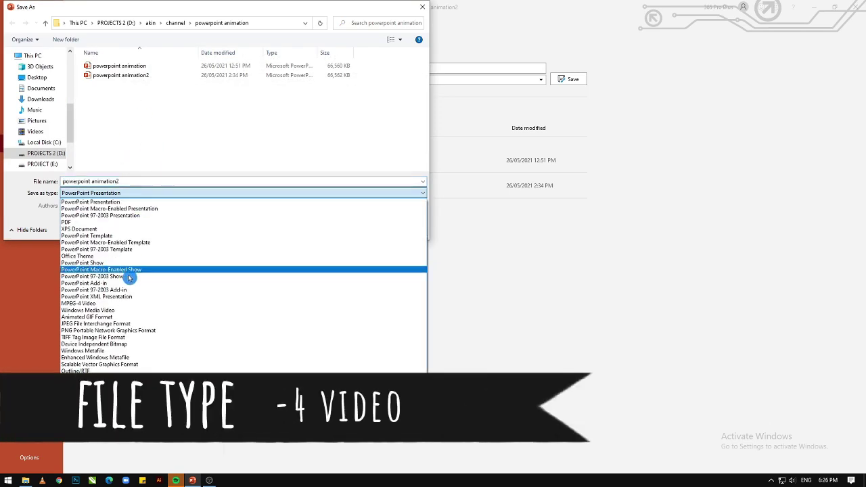
click(132, 299)
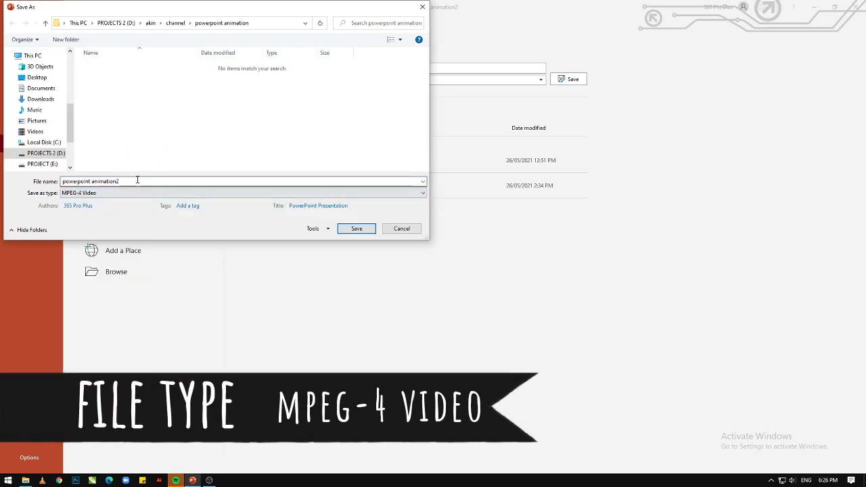
click(355, 230)
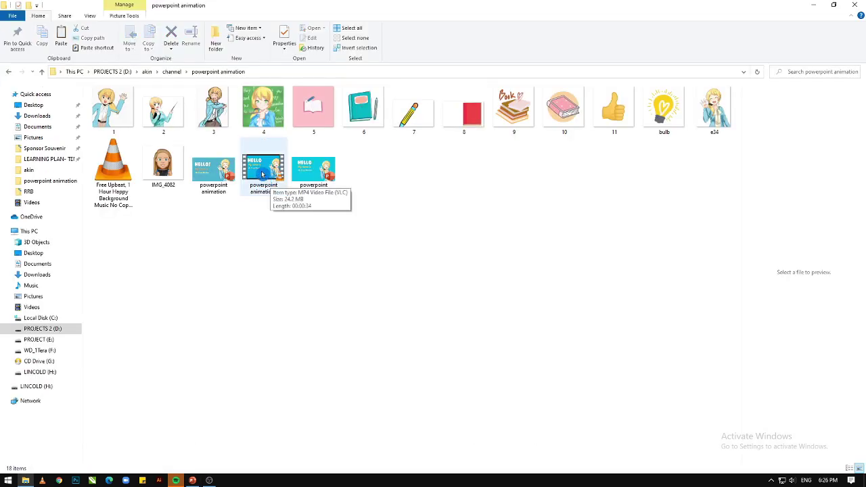
Play 'powerpoint animation2' in VLC, skipping ahead to 00:14 and the 'I am passionate' scene, then close VLC.
click(274, 175)
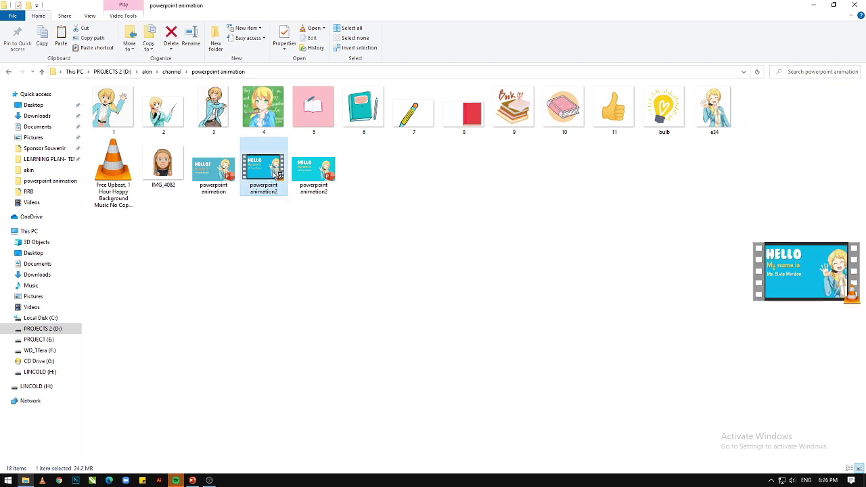
double_click(278, 175)
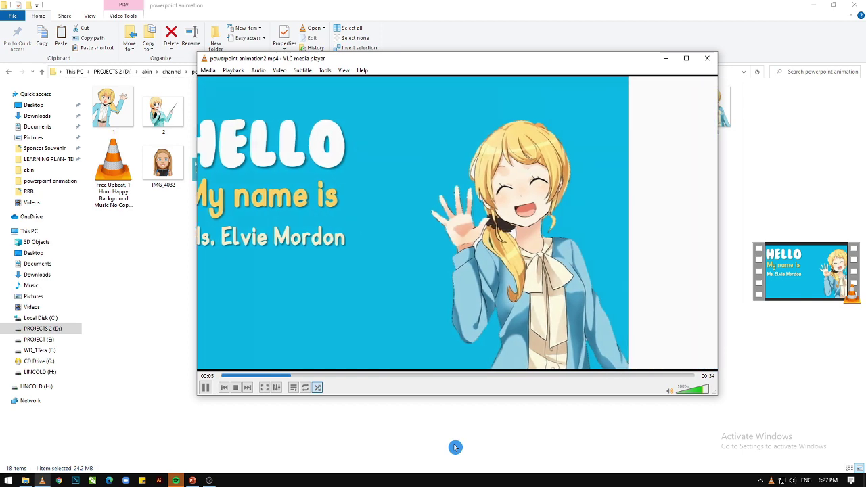
click(418, 376)
click(471, 378)
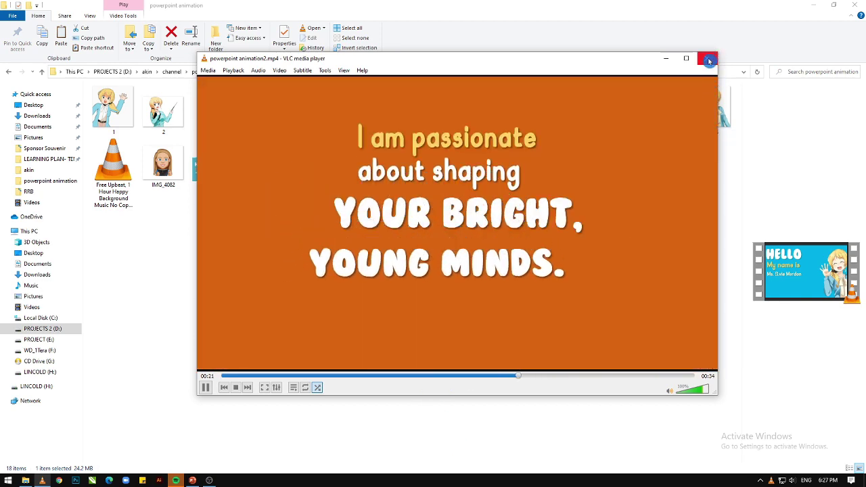
click(709, 60)
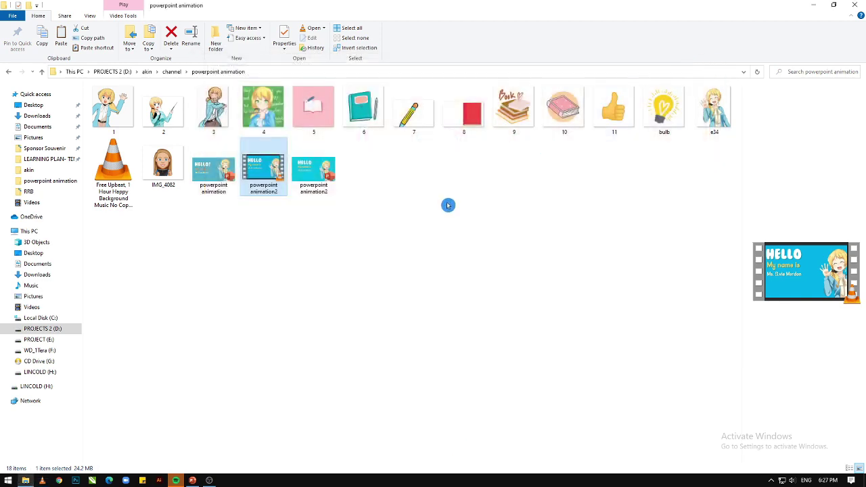